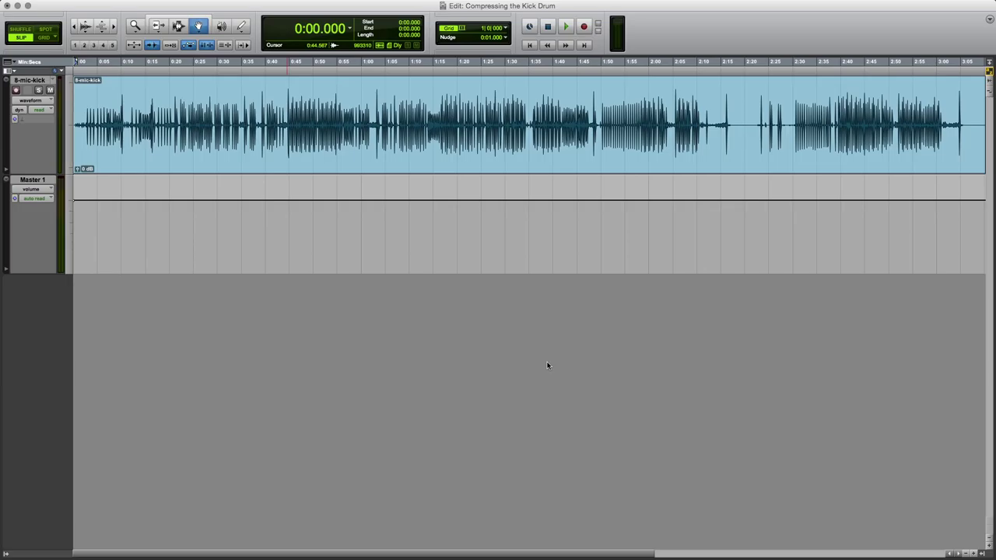
- Play through the 8-mic-kick track, then create one duplicate of it below the original
key(space)
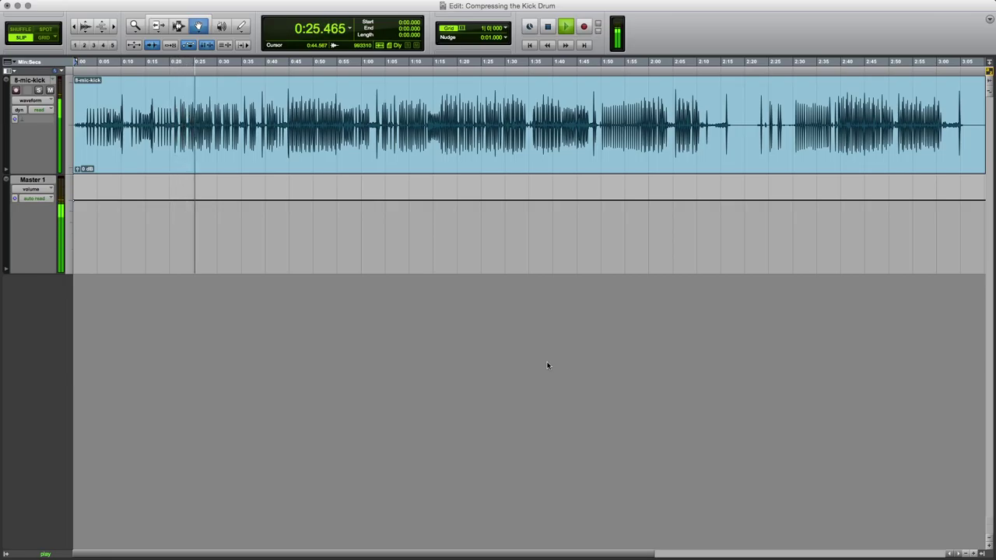
key(space)
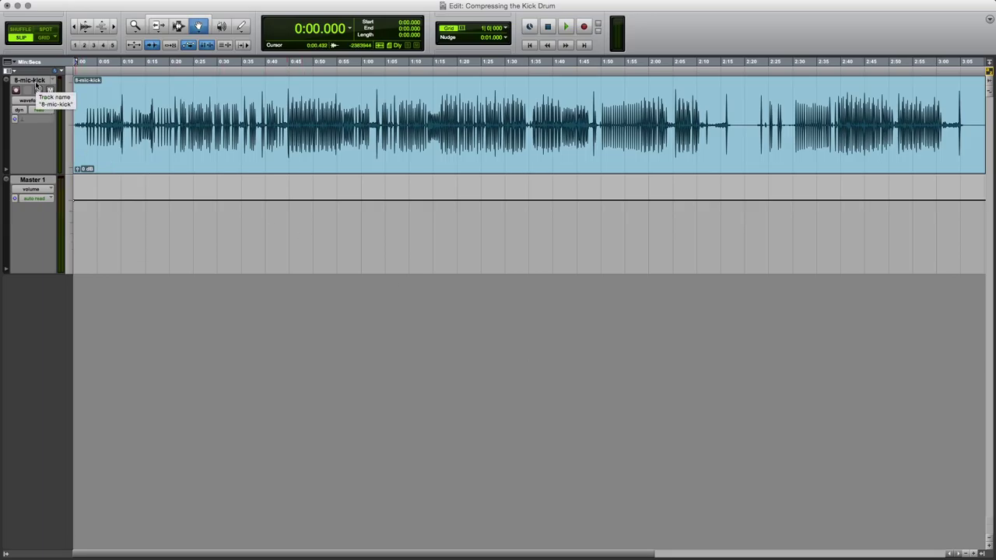
right_click(36, 86)
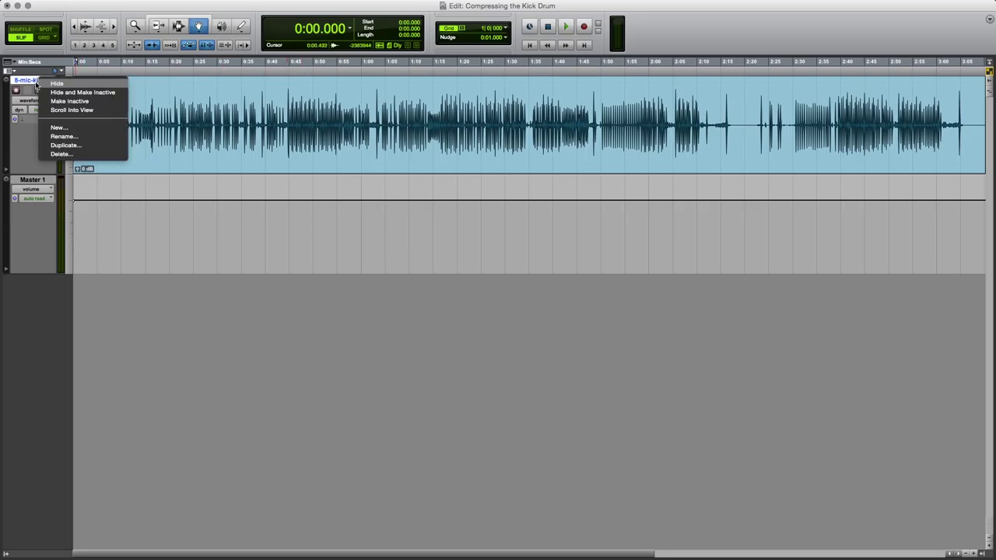
click(69, 145)
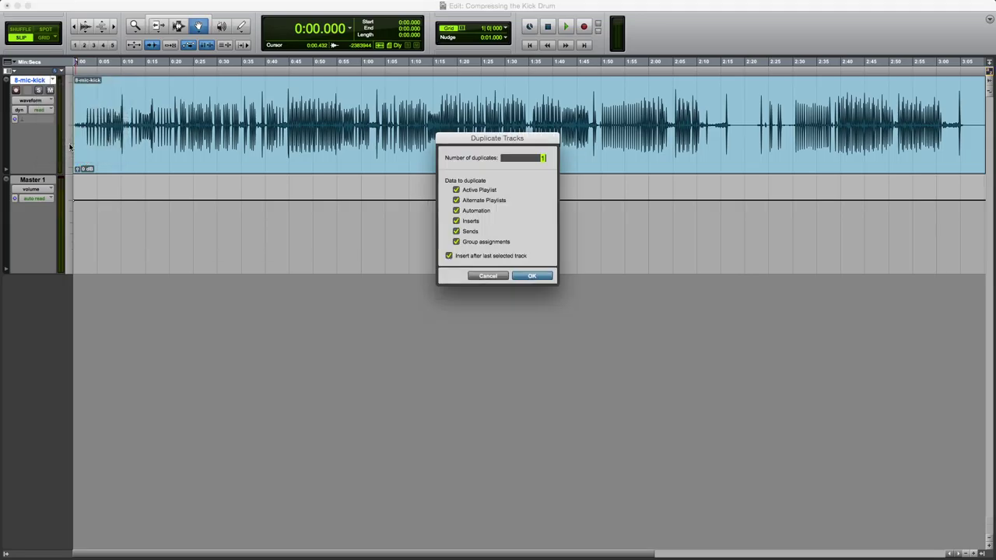
click(530, 277)
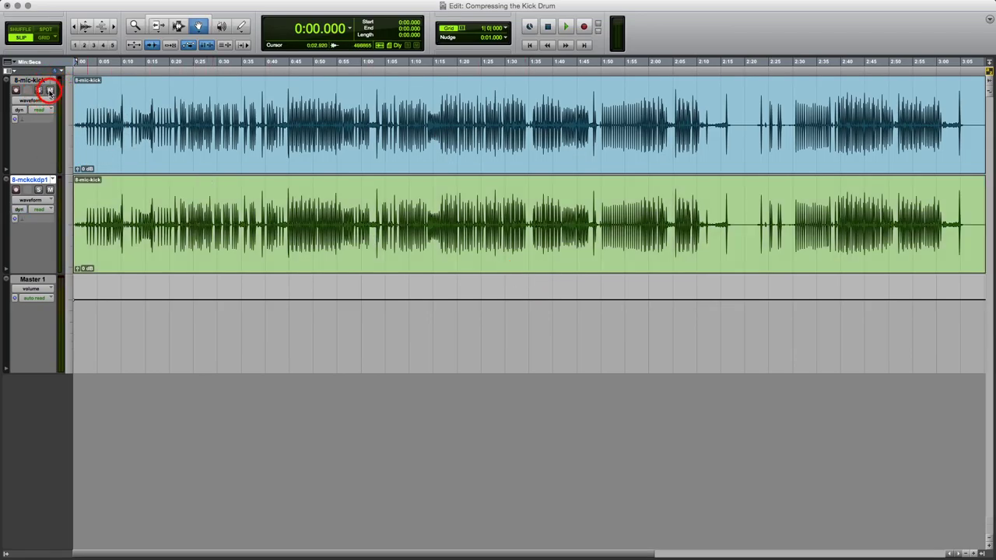
click(137, 25)
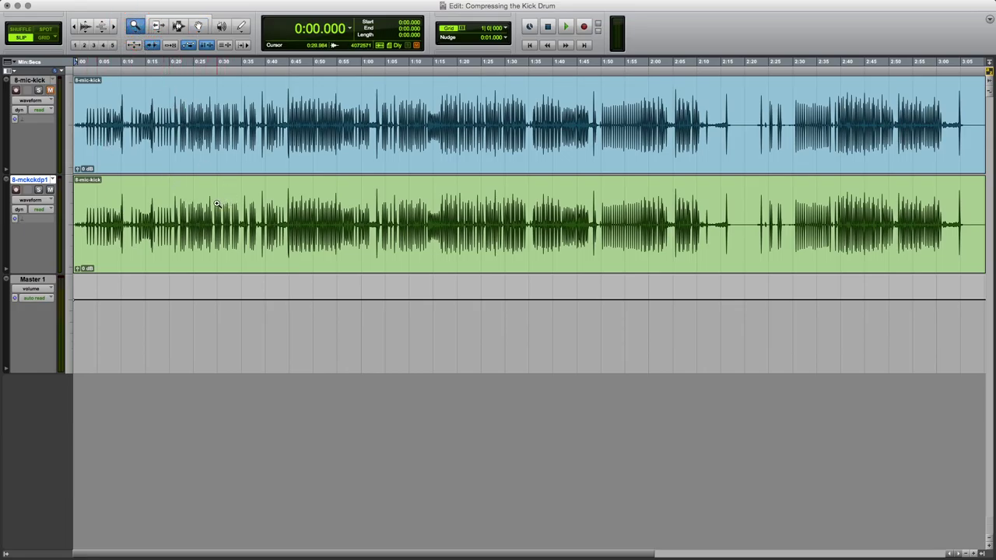
- Zoom the kick tracks to about 0:21–0:34 and play from 0:21.647
click(164, 207)
drag(164, 206, 232, 212)
click(178, 26)
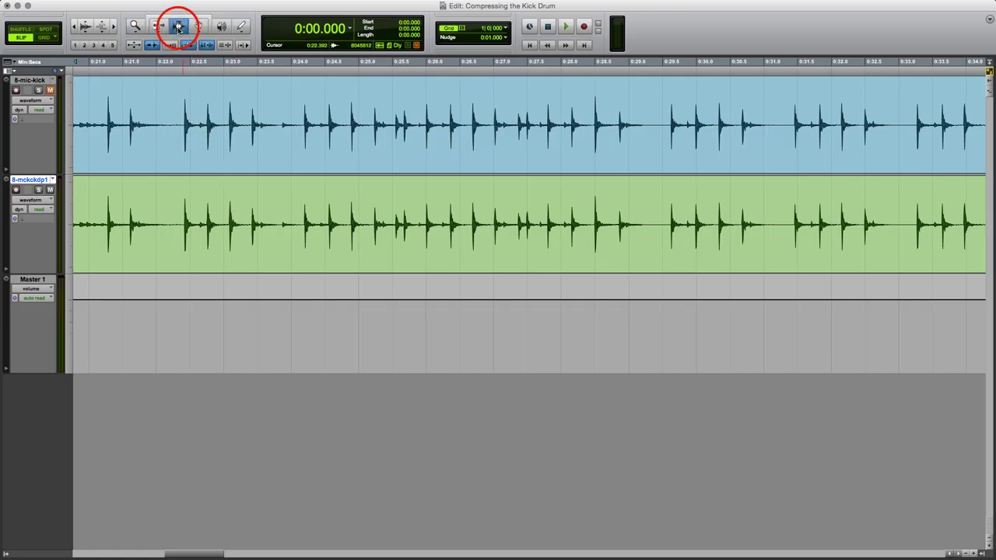
click(131, 216)
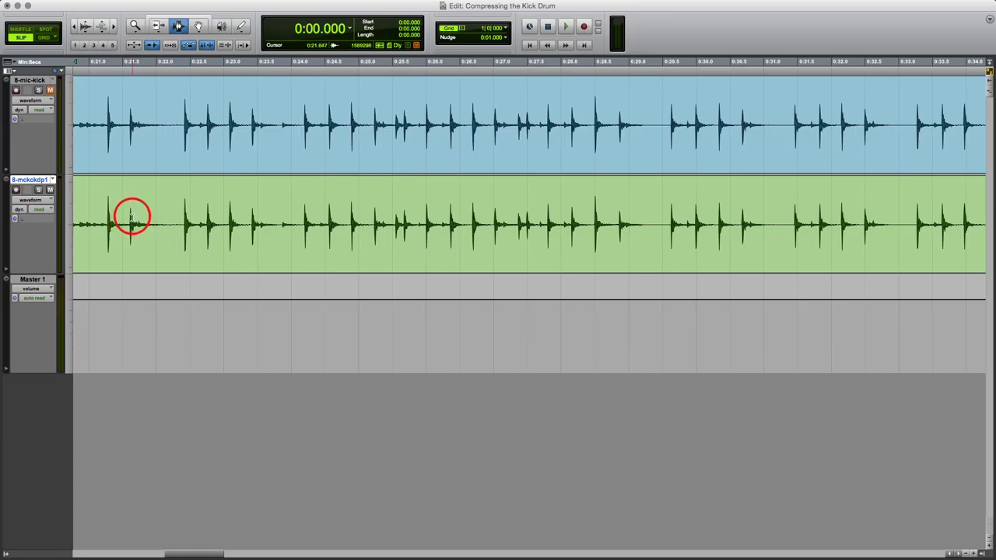
key(space)
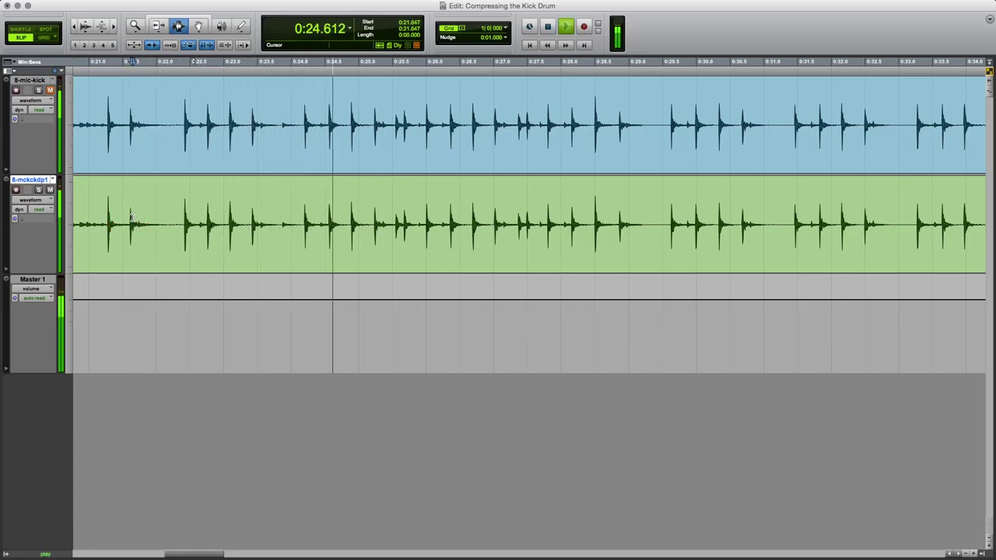
key(space)
- Zoom to 0:22.6–0:23.9, select from the 0:23.082 hit to the next, and play it
key(F5)
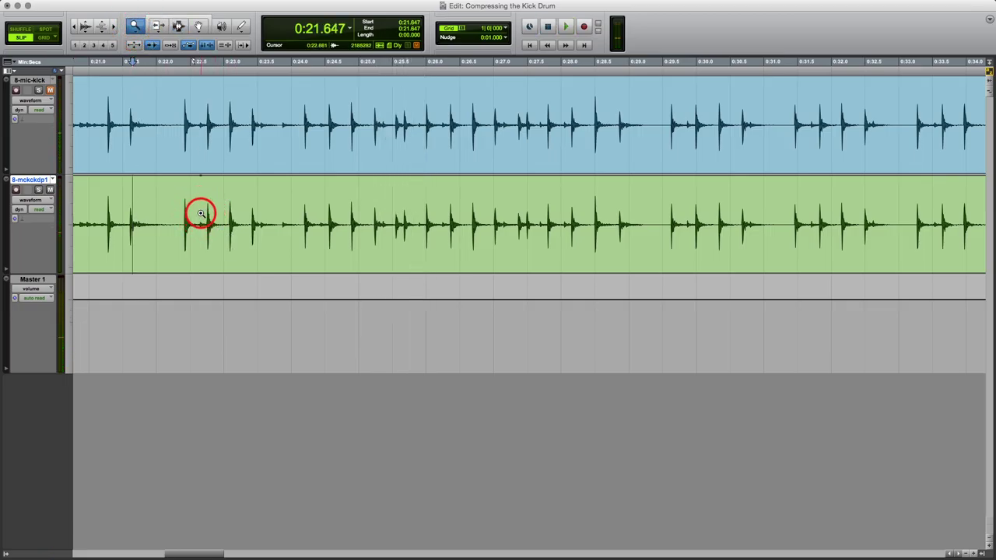
drag(209, 225, 292, 231)
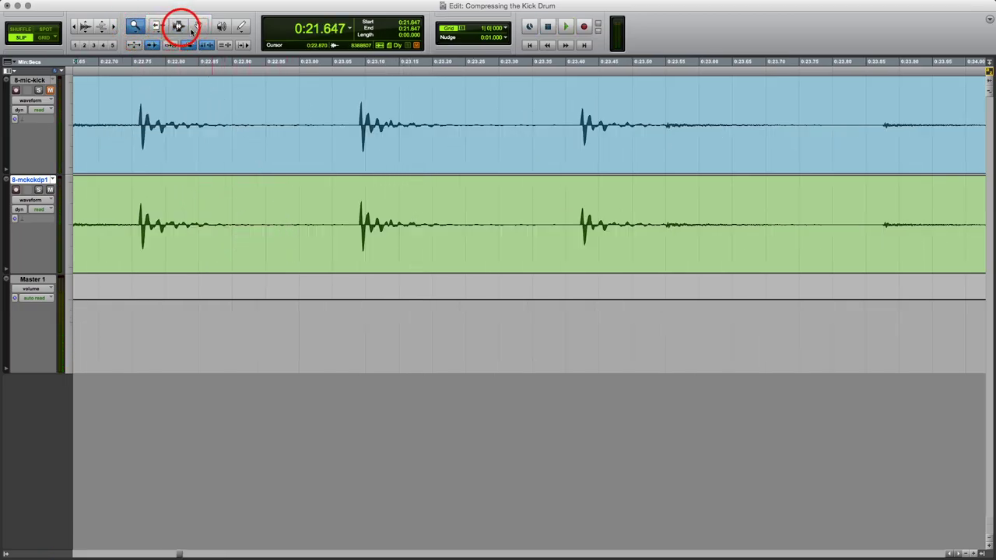
click(178, 26)
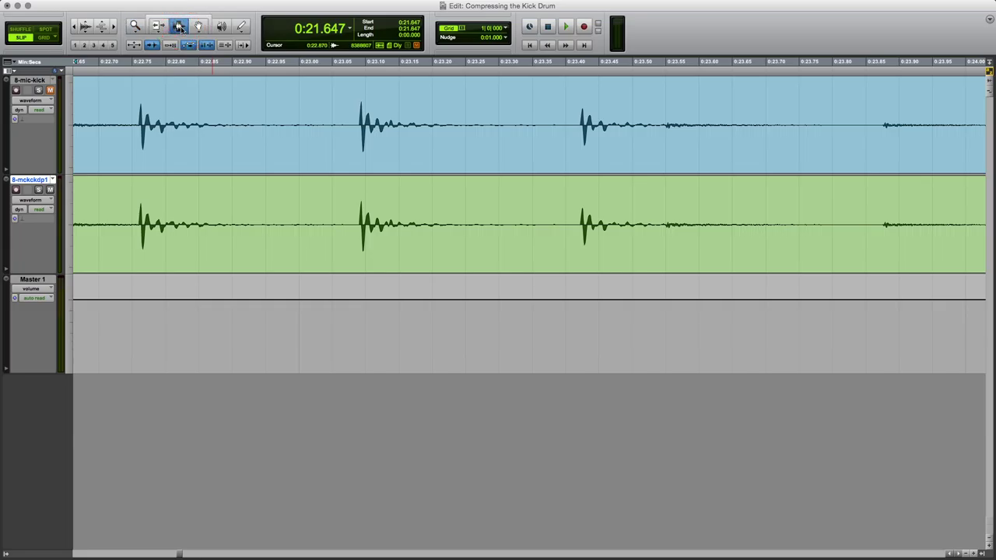
drag(354, 219, 579, 219)
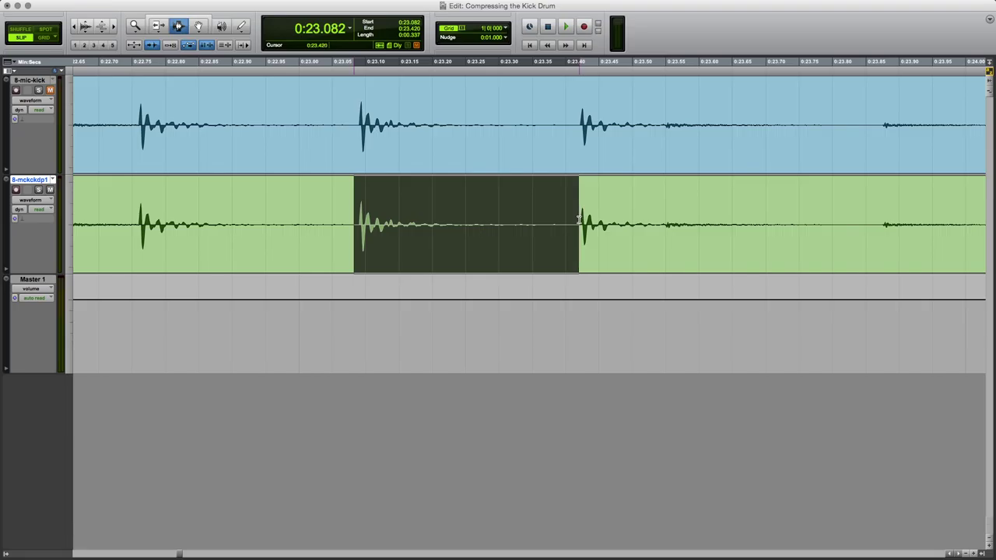
key(space)
- Zoom in and set an exact selection from 0:23.091 to 0:23.422 on the duplicate
click(135, 26)
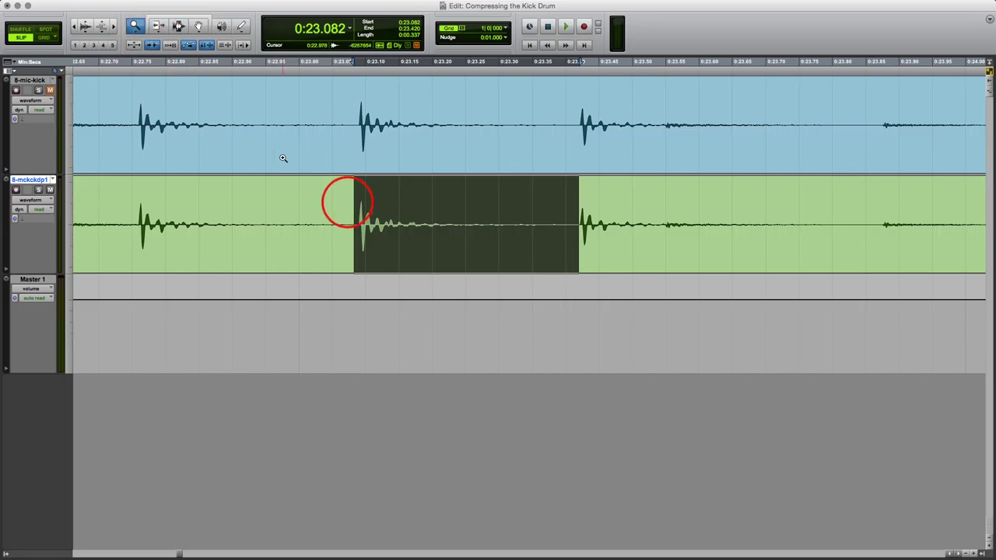
drag(358, 206, 408, 210)
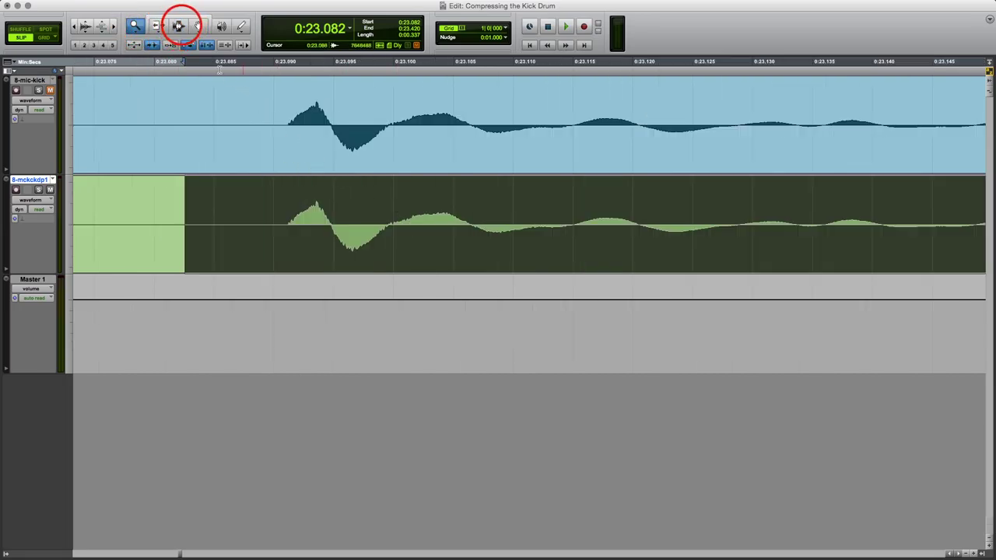
click(179, 25)
click(286, 218)
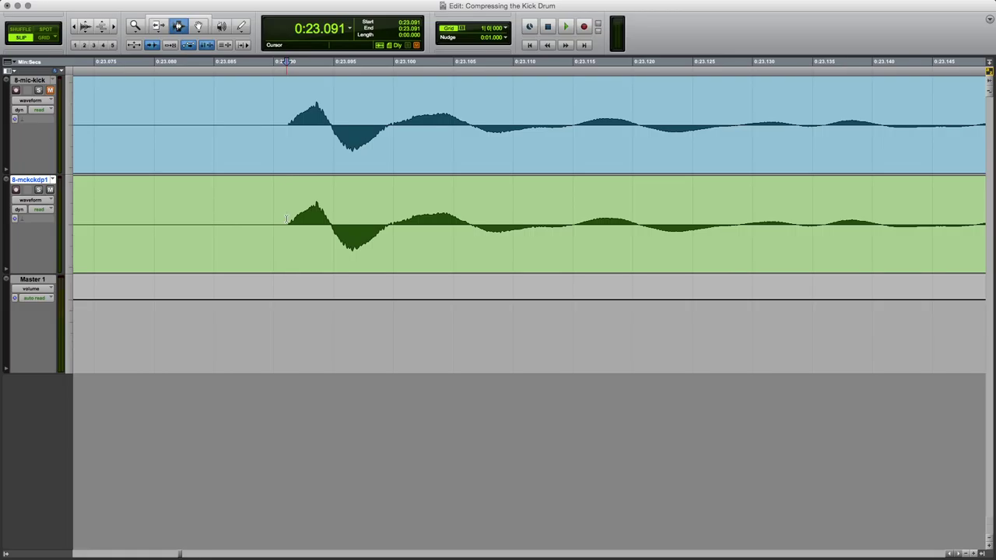
scroll(286, 218, right, 10)
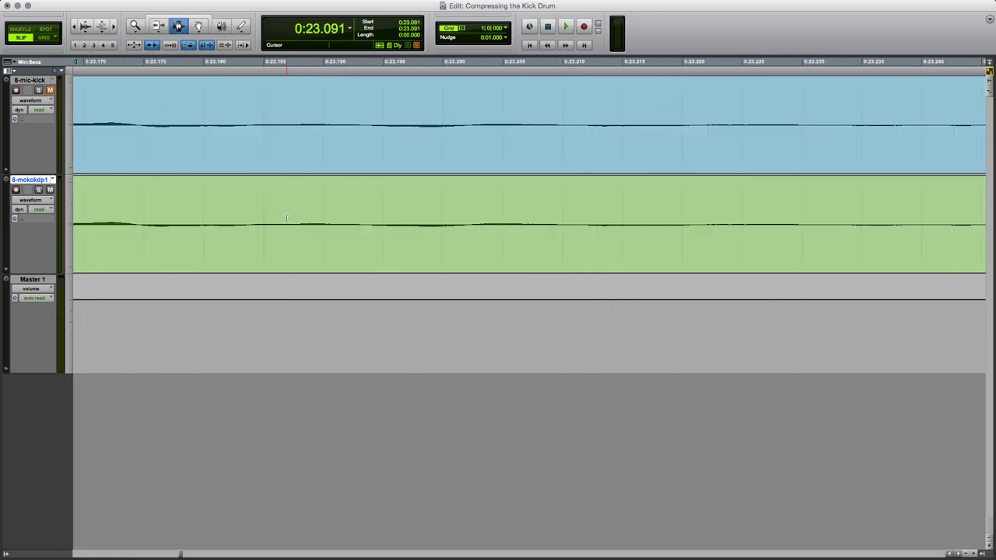
scroll(286, 218, right, 15)
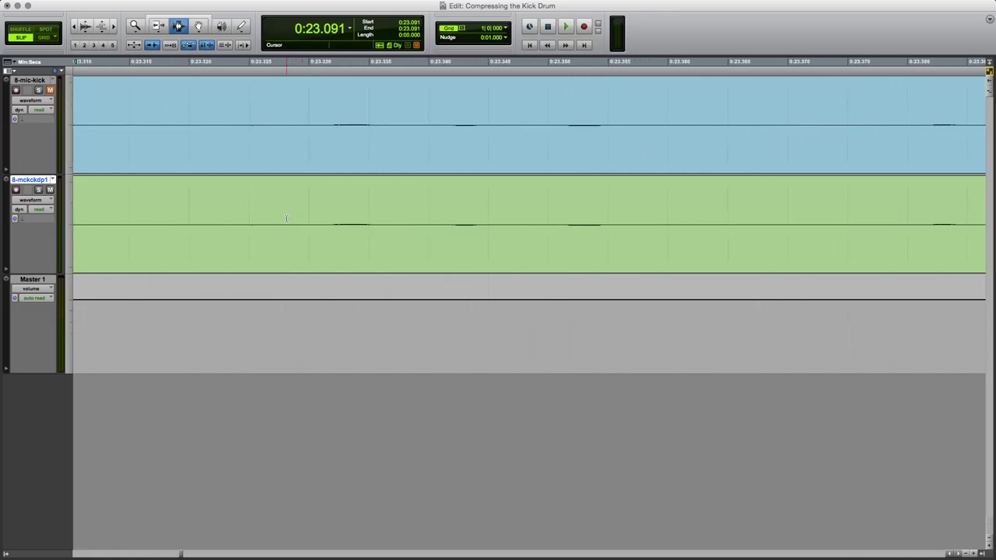
scroll(286, 218, right, 6)
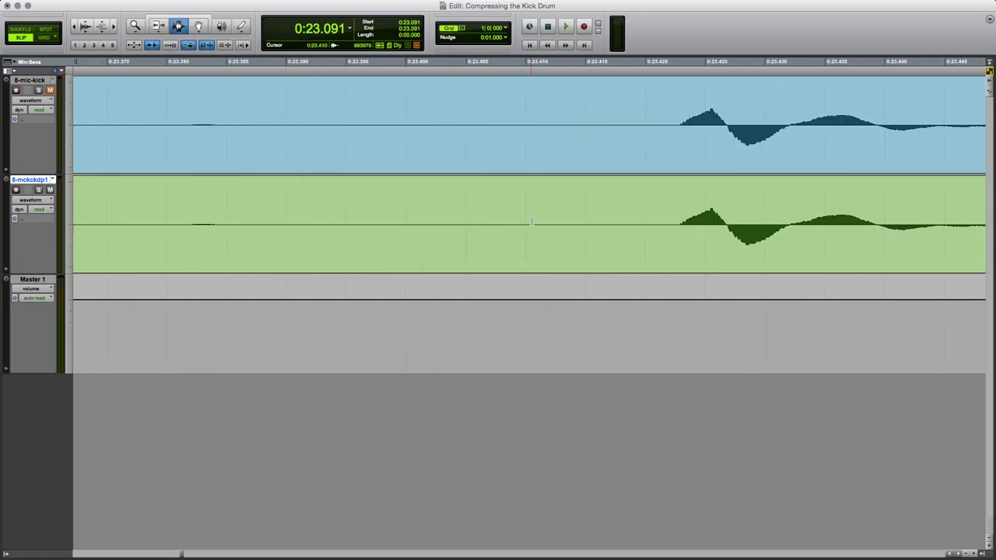
shift+click(678, 223)
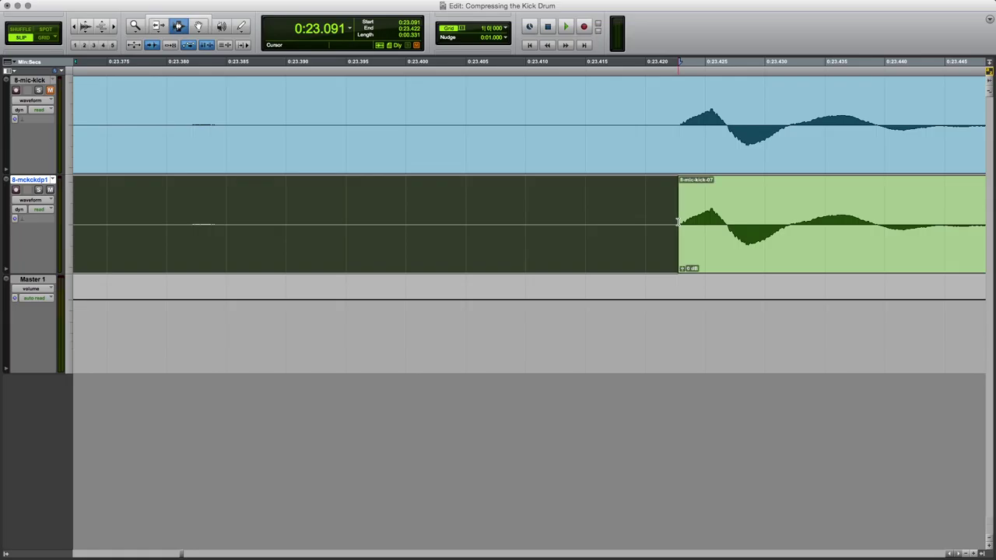
- Separate the selection and delete the clips before and after, including 8-mic-kick-07
click(75, 28)
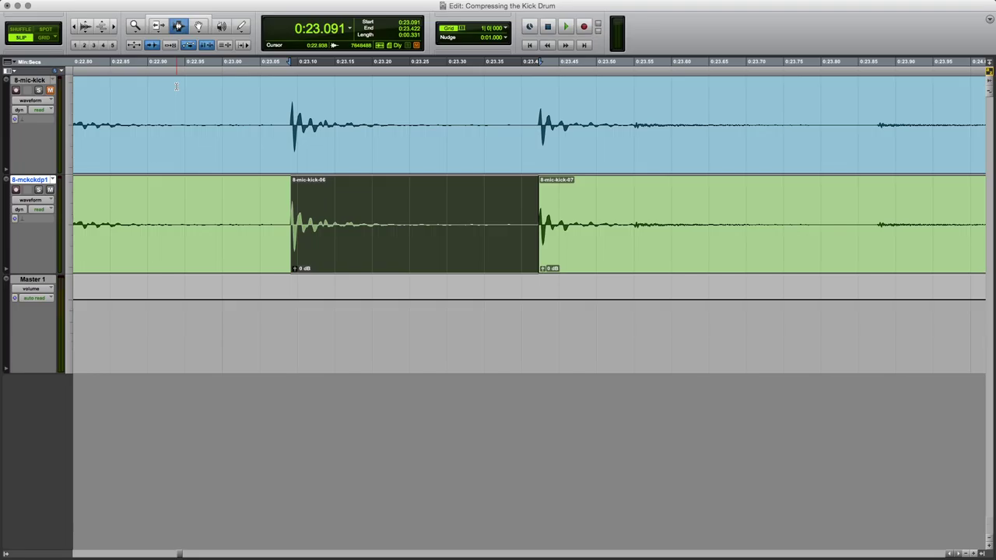
click(197, 27)
click(219, 194)
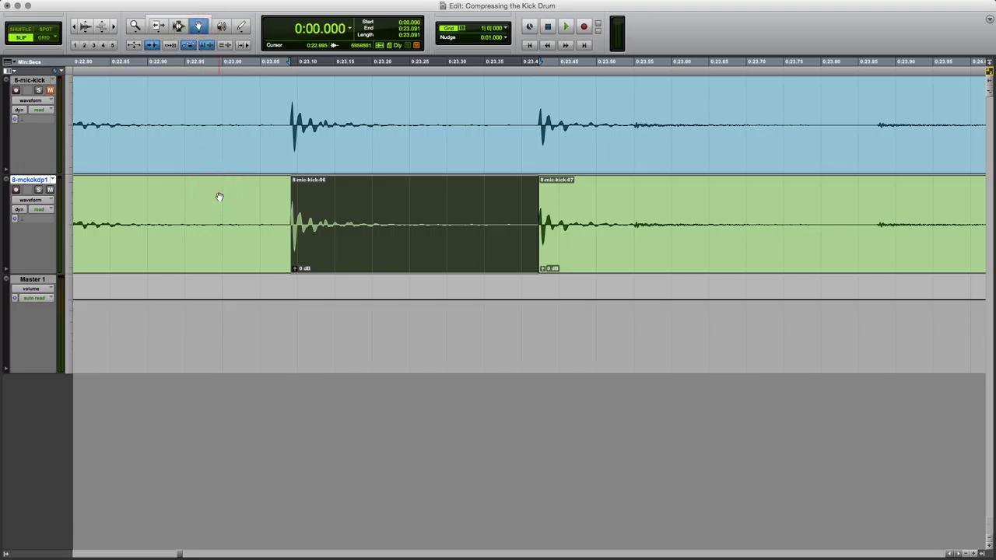
key(Delete)
click(594, 195)
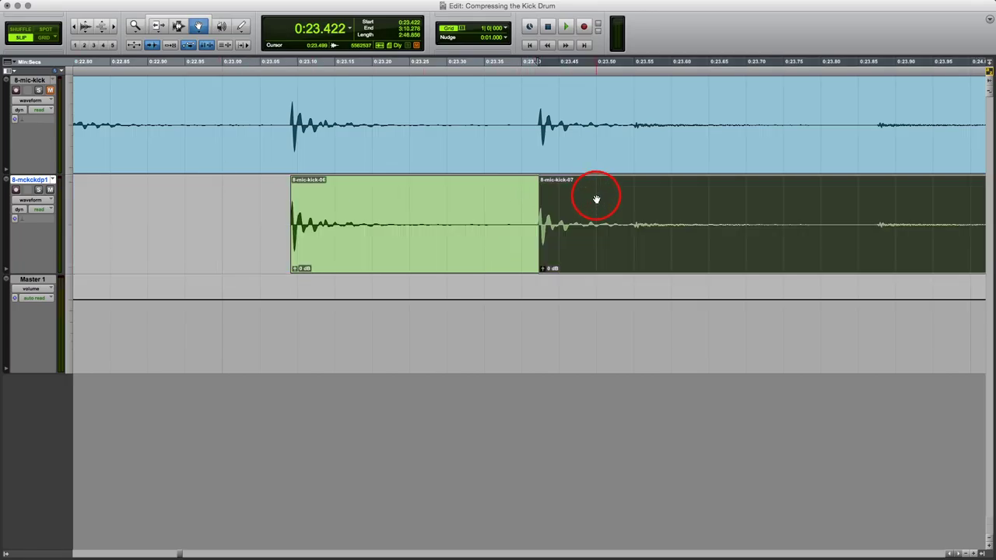
key(Delete)
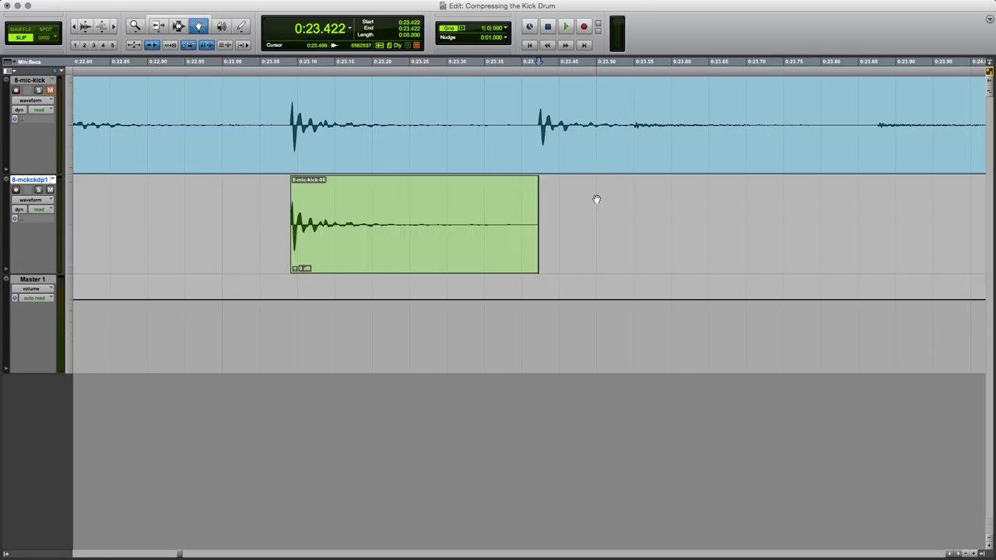
- Duplicate the trimmed kick track into three more copies, 8-mckckdp2 to 8-mckckdp4
right_click(39, 179)
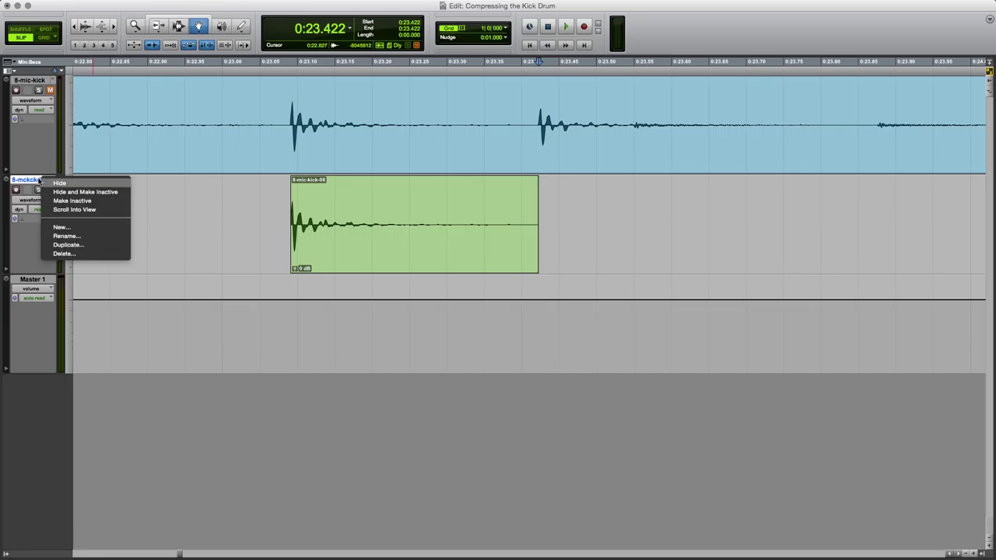
click(72, 246)
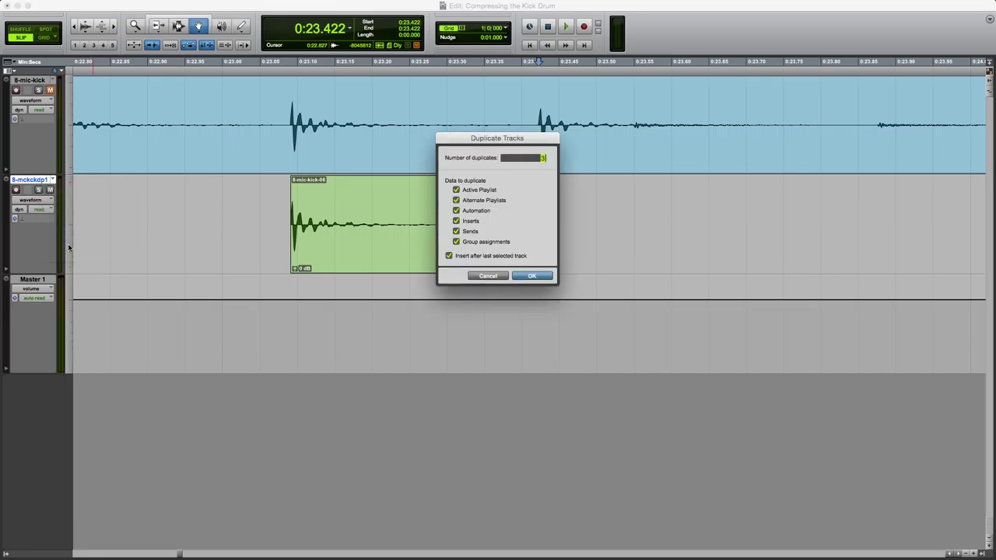
key(Return)
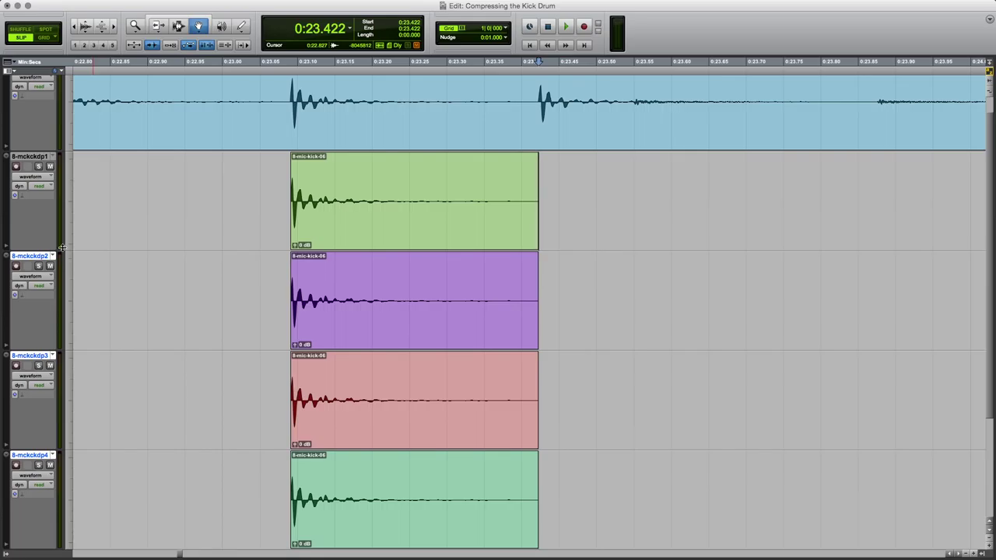
- Solo 8-mckckdp2, select its purple kick clip, and play it twice
click(40, 266)
click(379, 273)
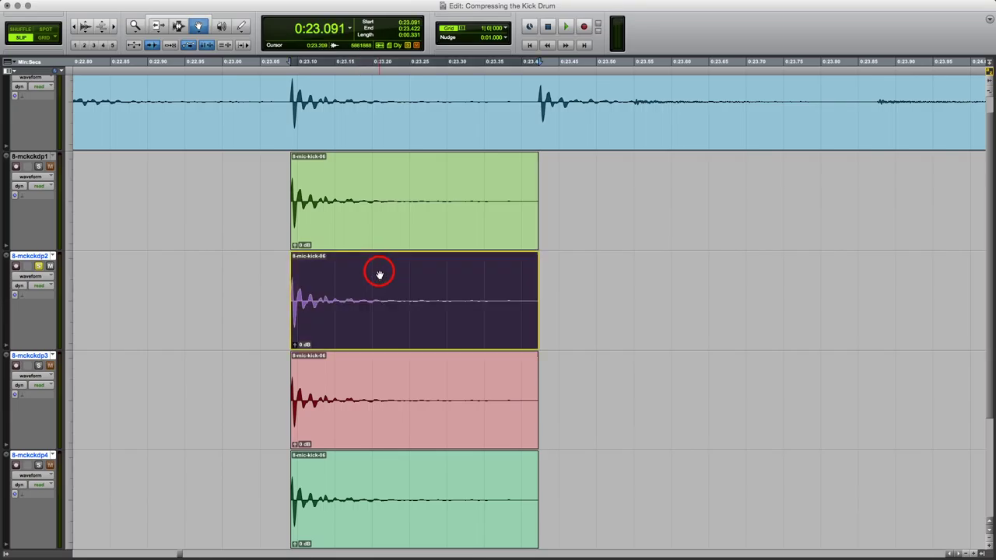
key(space)
key(space)
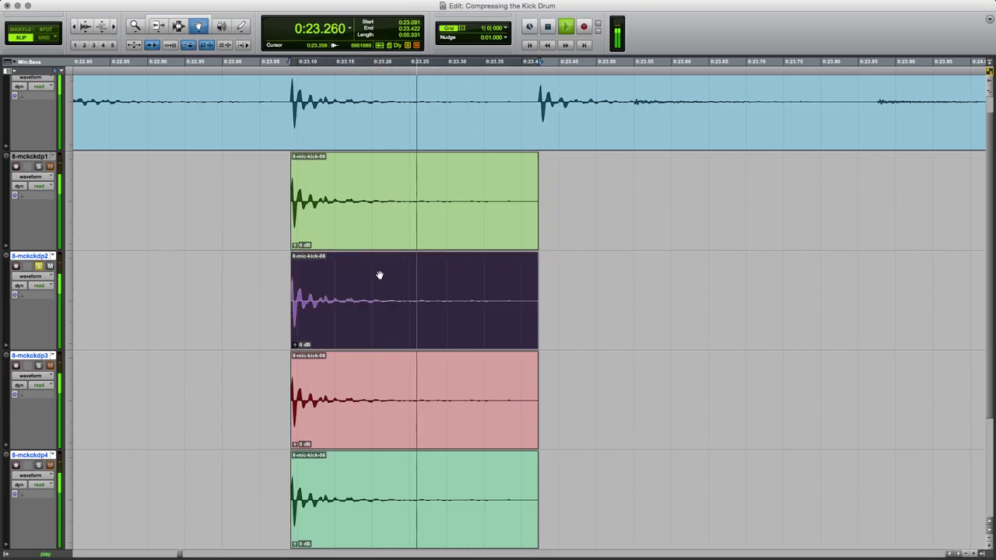
key(space)
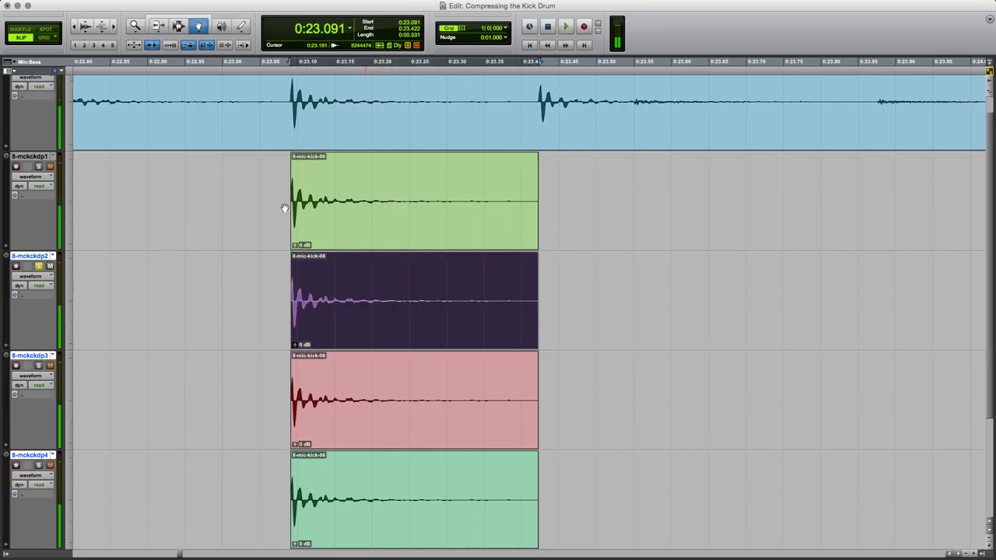
- Zoom in on the single kick hit and enlarge the 8-mckckdp2 track height
click(135, 26)
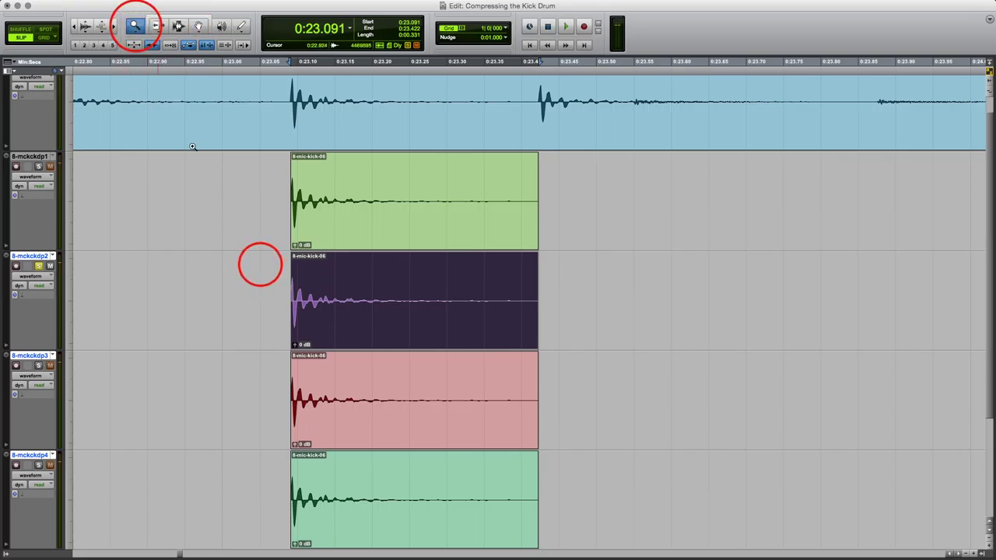
drag(261, 263, 595, 288)
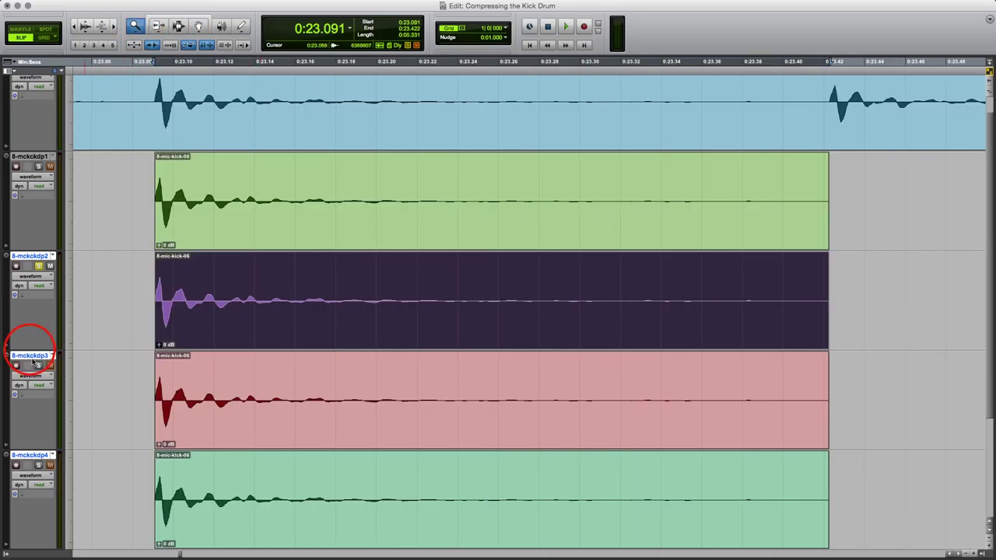
drag(28, 350, 57, 419)
scroll(219, 349, down, 3)
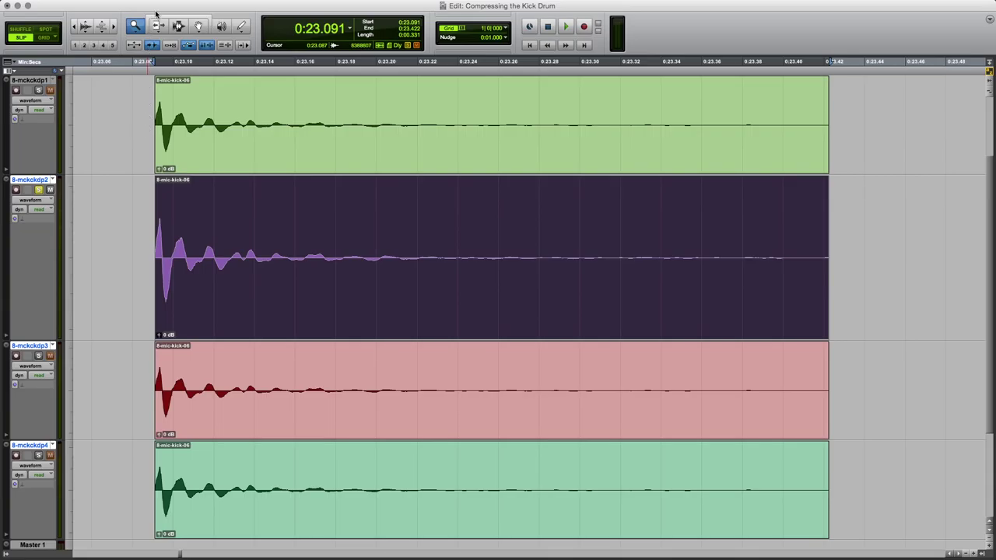
- Turn on View > Clip > Clip Gain Line so all clips show their gain lines
click(129, 0)
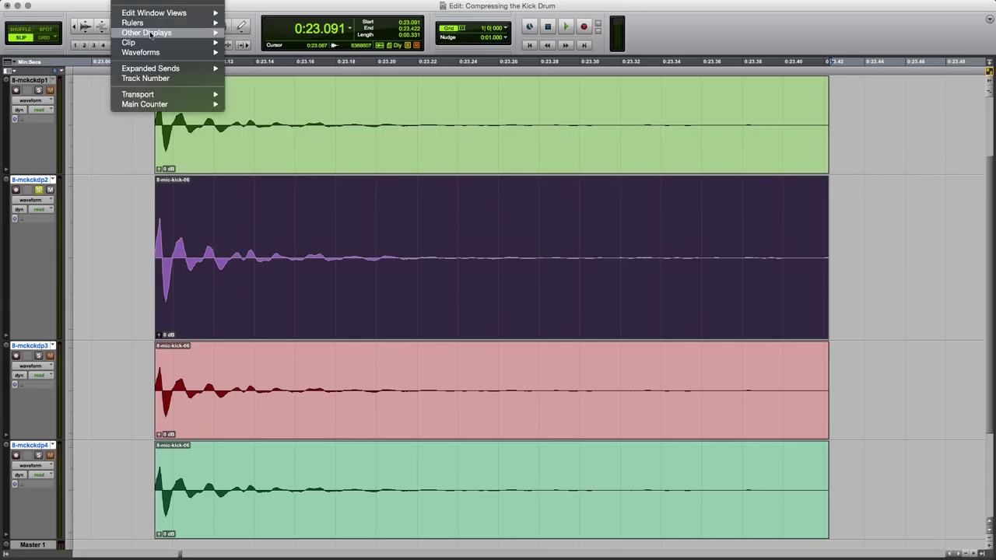
mouse_move(214, 43)
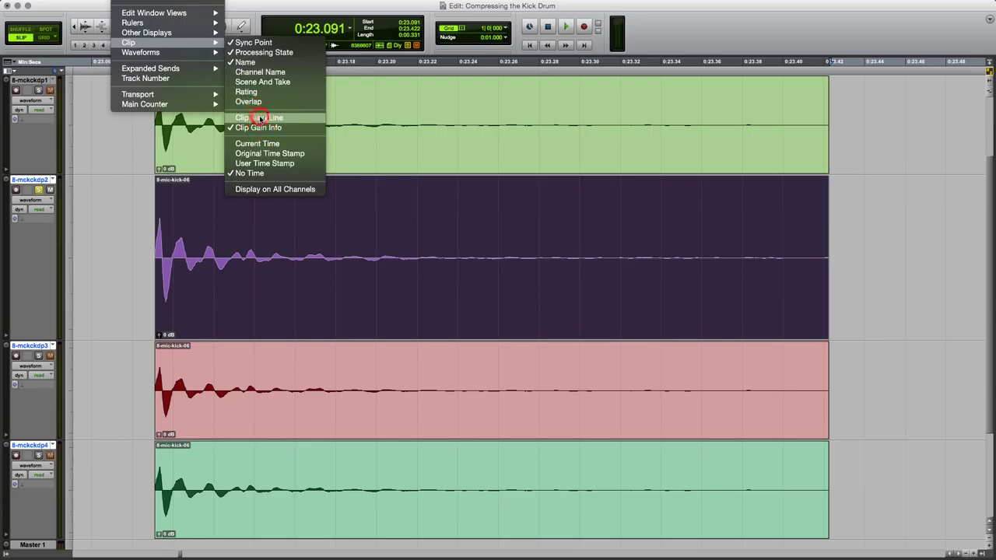
click(259, 118)
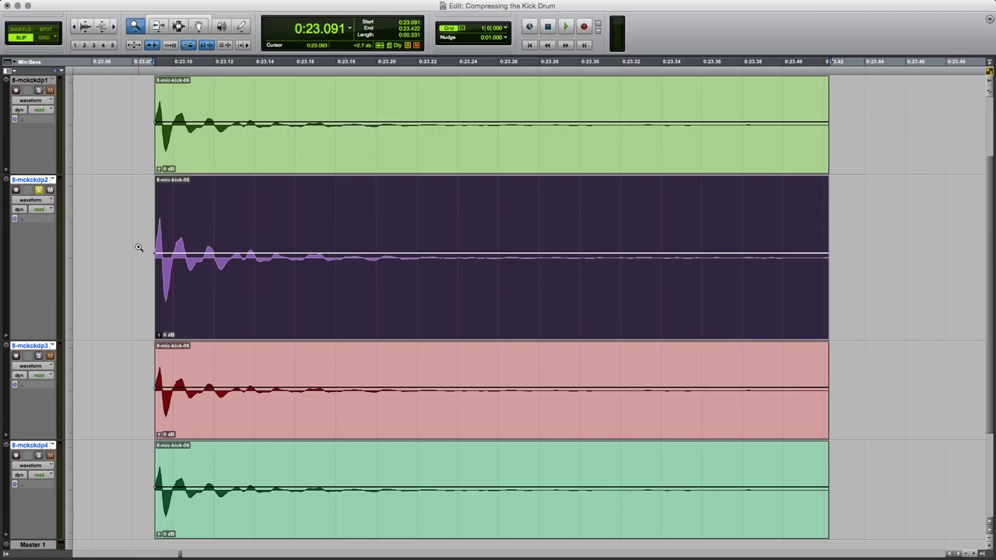
drag(142, 229, 288, 261)
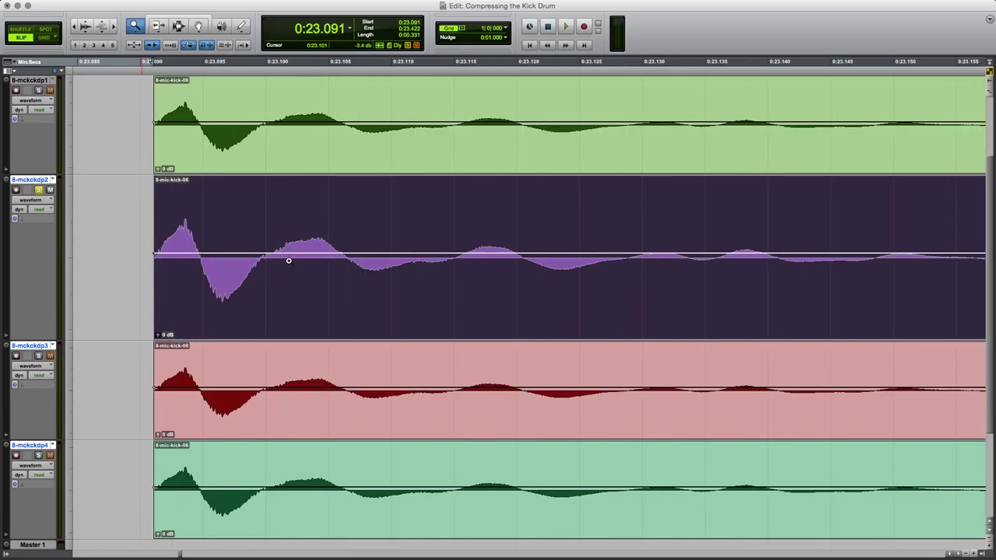
- Add clip-gain breakpoints at the kick's attack on 8-mckckdp2 and raise the peak point
drag(135, 237, 323, 255)
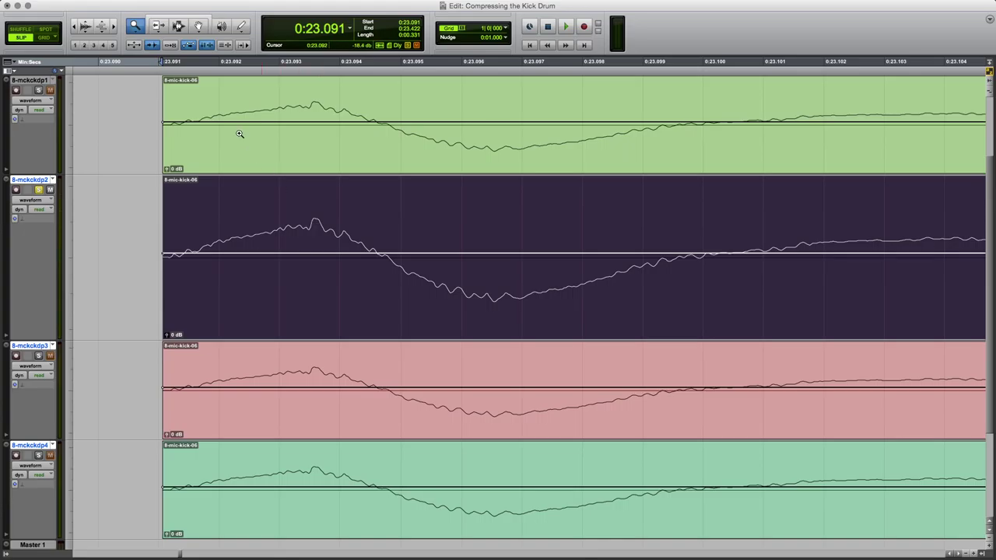
click(197, 26)
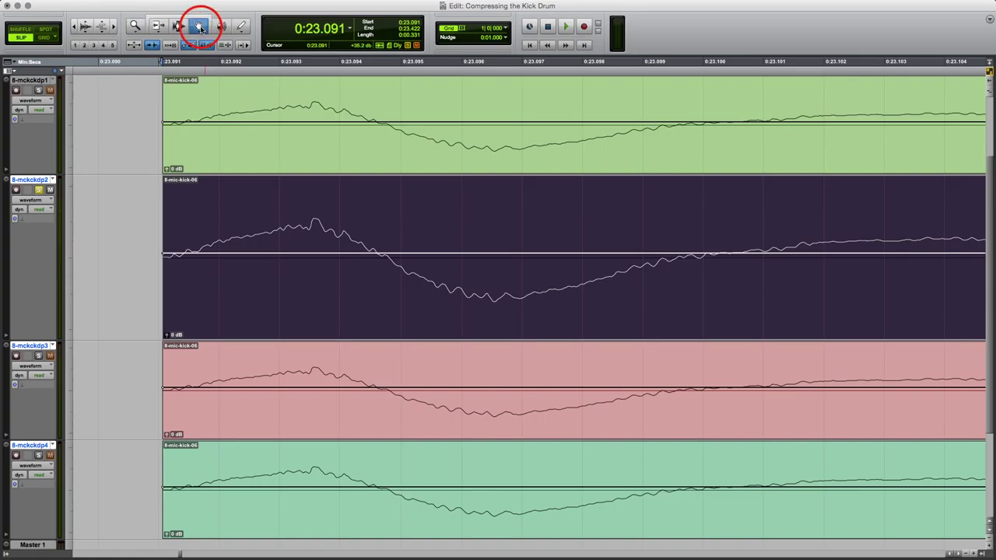
click(334, 256)
click(311, 256)
drag(194, 255, 207, 222)
- Zoom out, fine-tune the attack boost peaking near +22.3 dB, and audition the hit
click(77, 28)
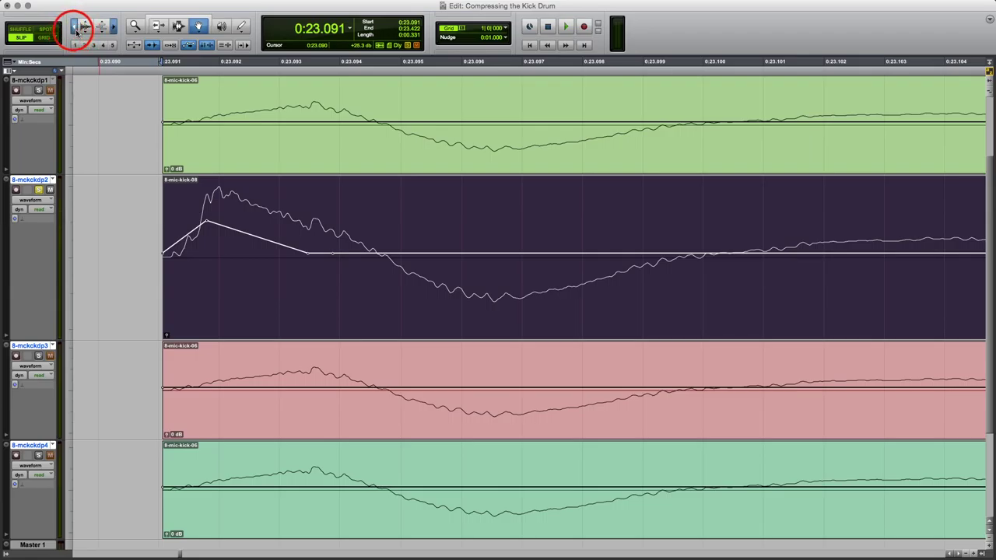
click(76, 28)
click(76, 28)
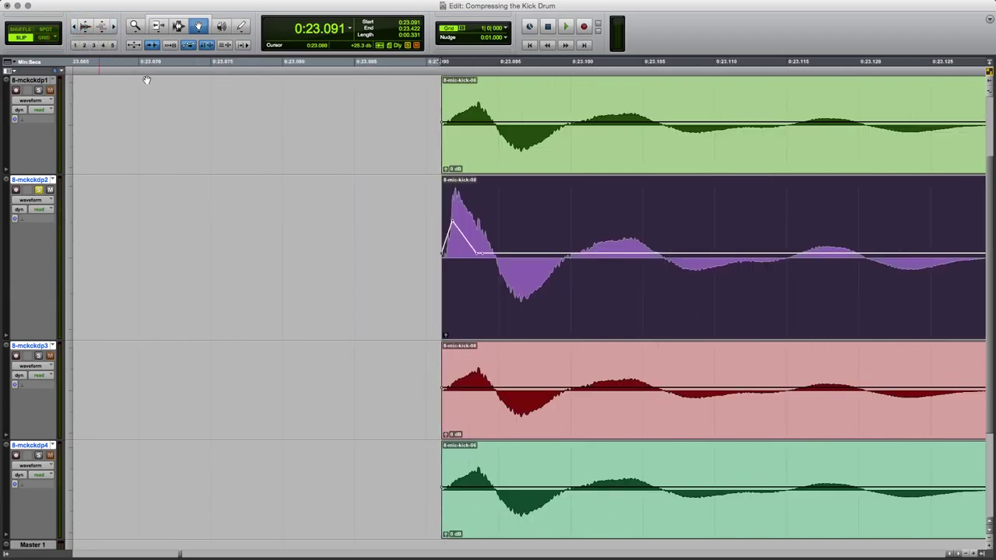
drag(477, 253, 466, 256)
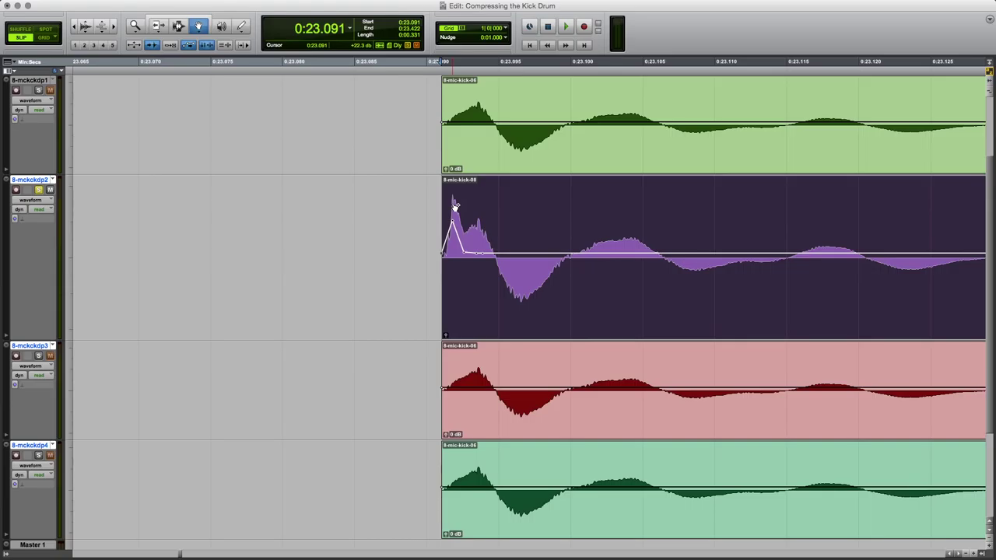
key(space)
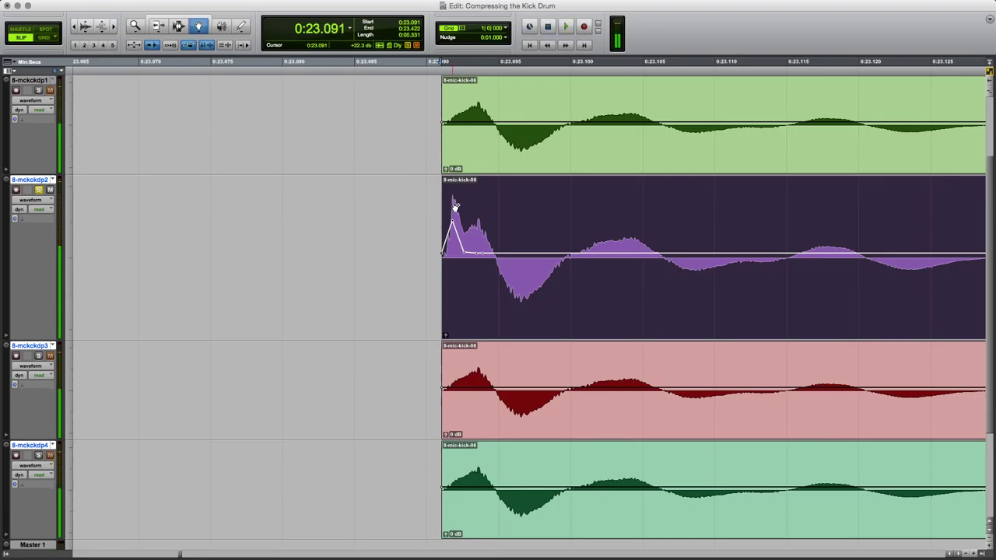
key(space)
scroll(126, 131, up, 2)
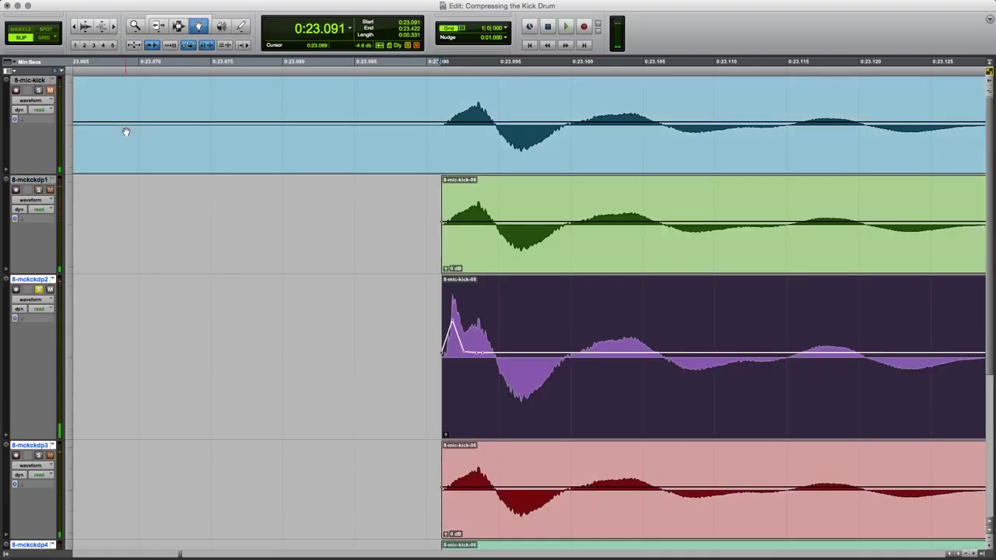
click(39, 190)
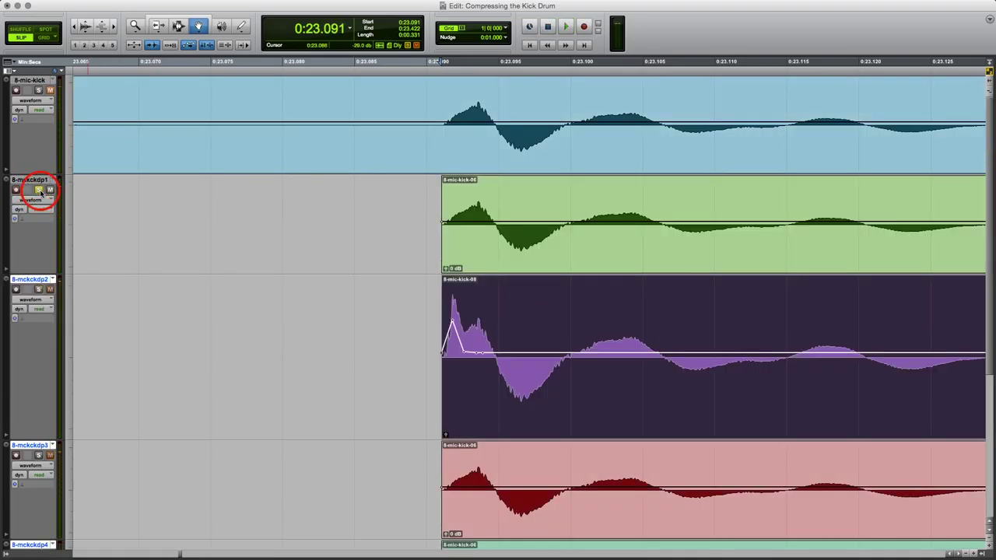
key(space)
click(39, 291)
key(space)
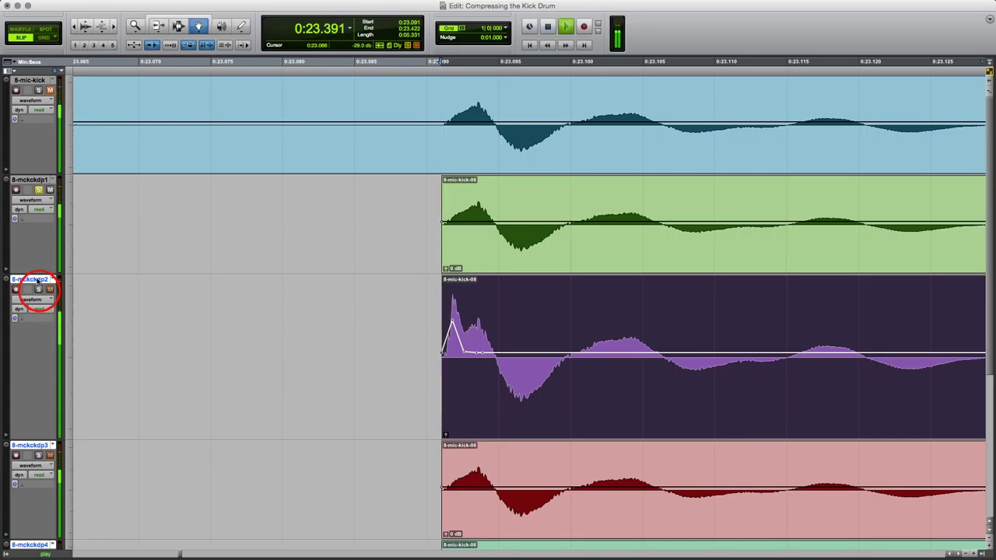
key(space)
click(38, 190)
key(space)
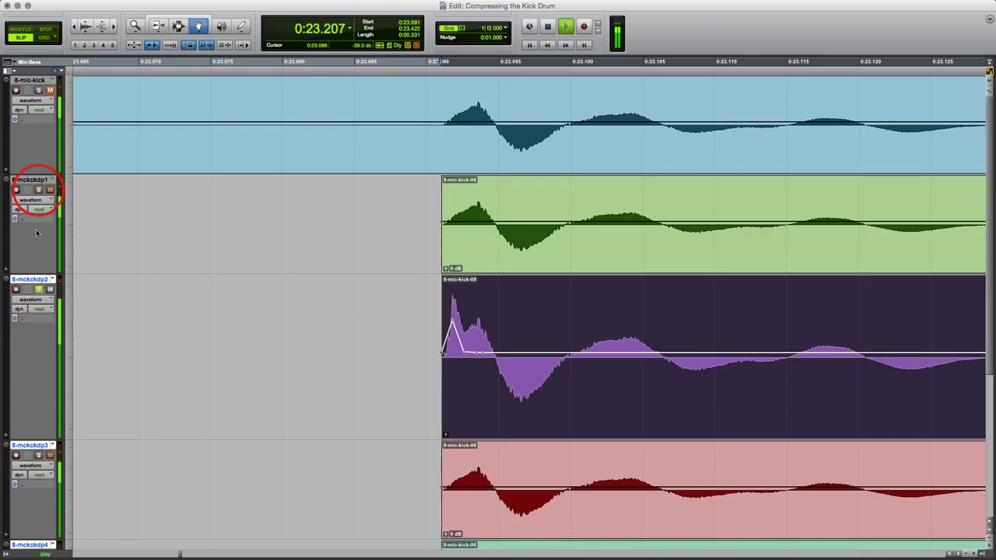
click(39, 190)
key(space)
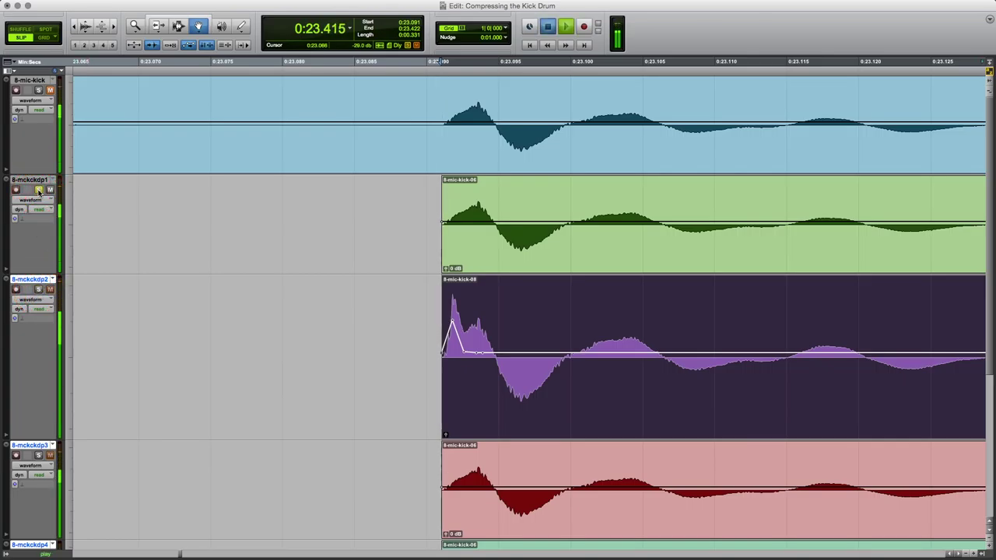
click(39, 289)
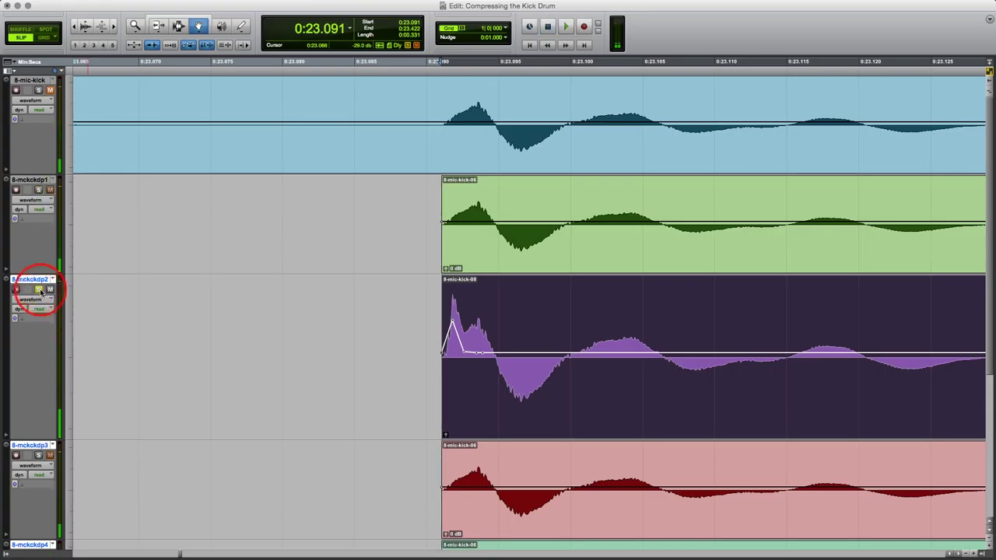
key(space)
key(space)
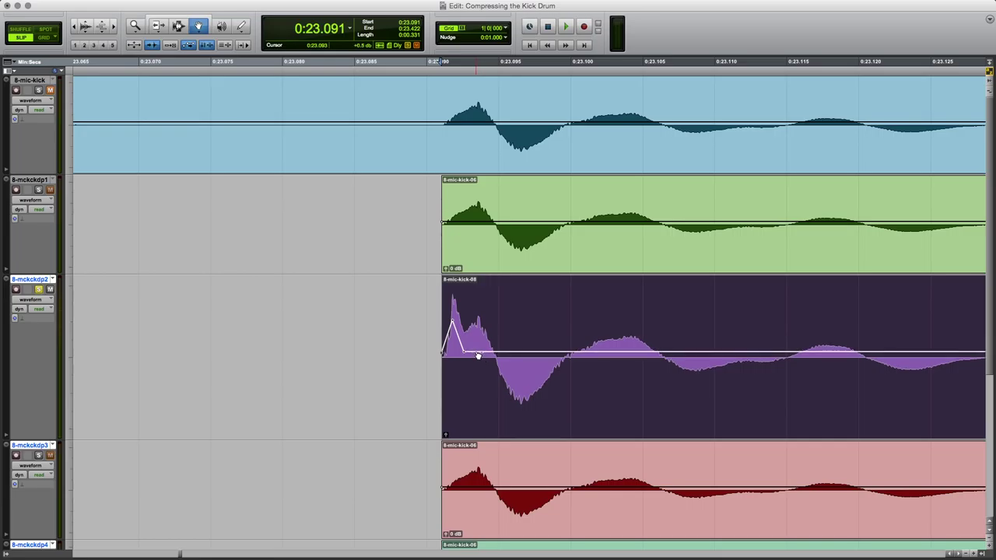
- Shorten the attack boost on 8-mckckdp2 and A/B it against 8-mckckdp1 via solo
mouse_move(477, 353)
mouse_down()
mouse_move(465, 347)
mouse_move(466, 361)
mouse_up()
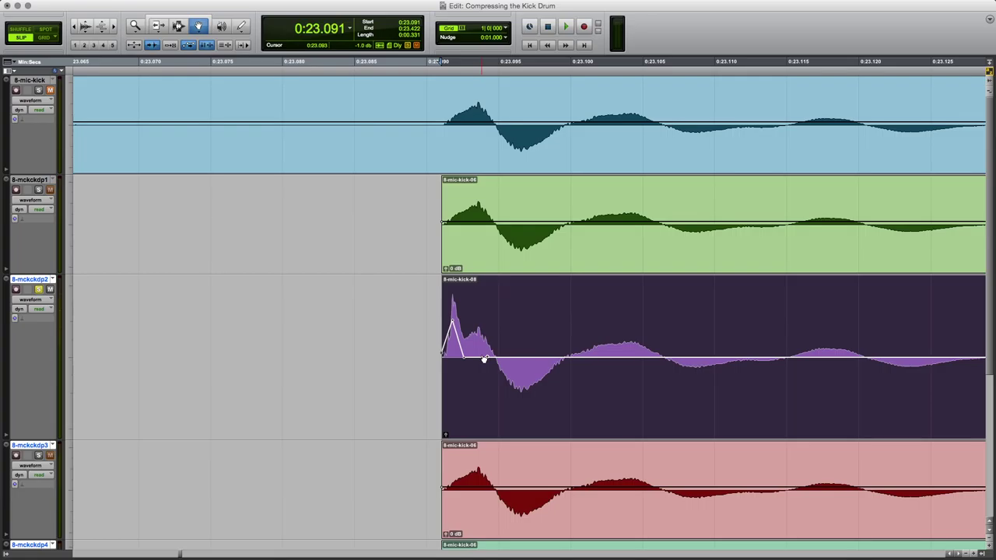
click(39, 190)
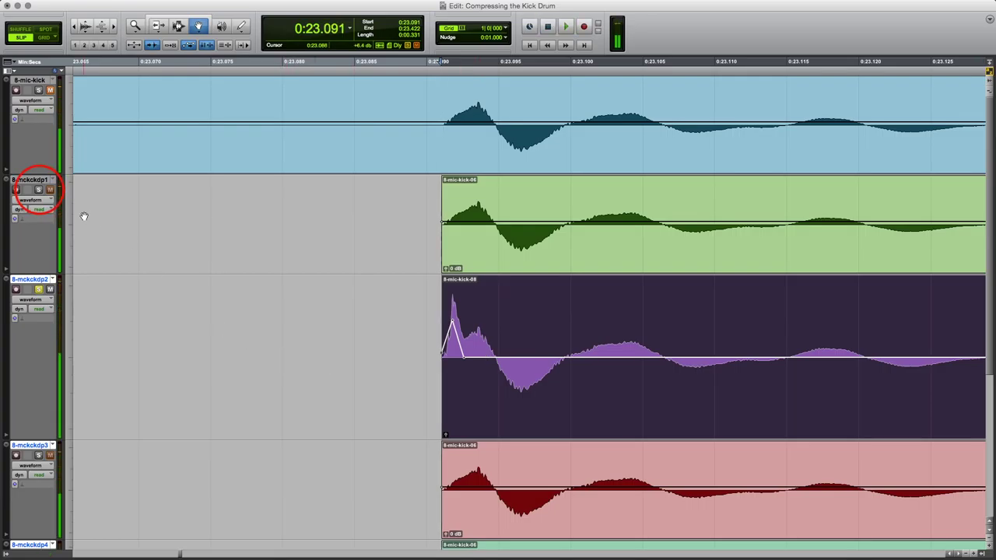
key(space)
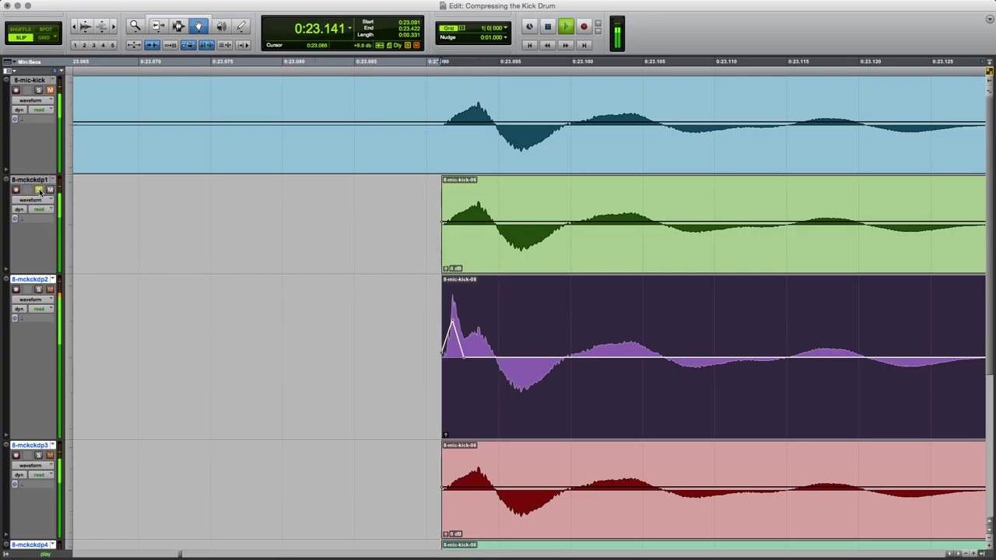
click(39, 289)
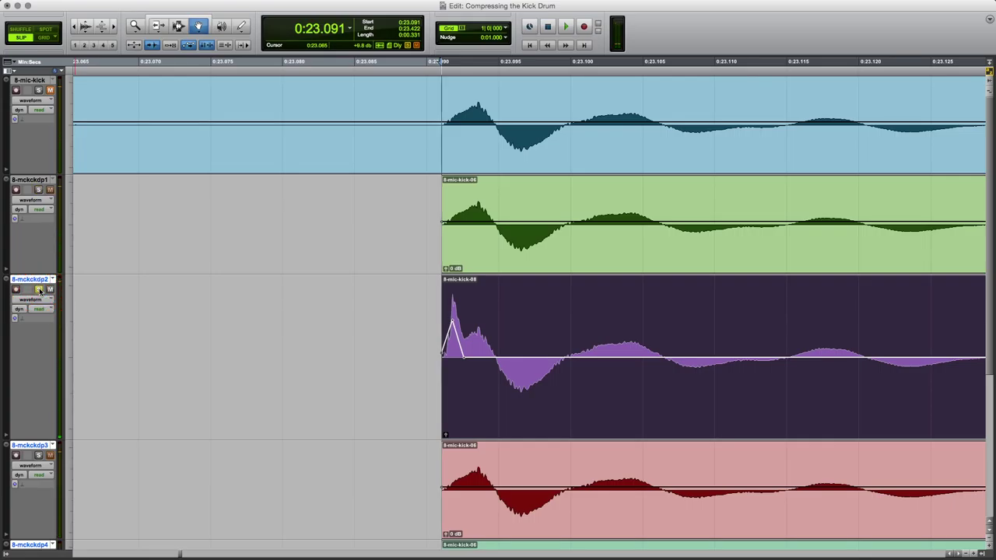
key(space)
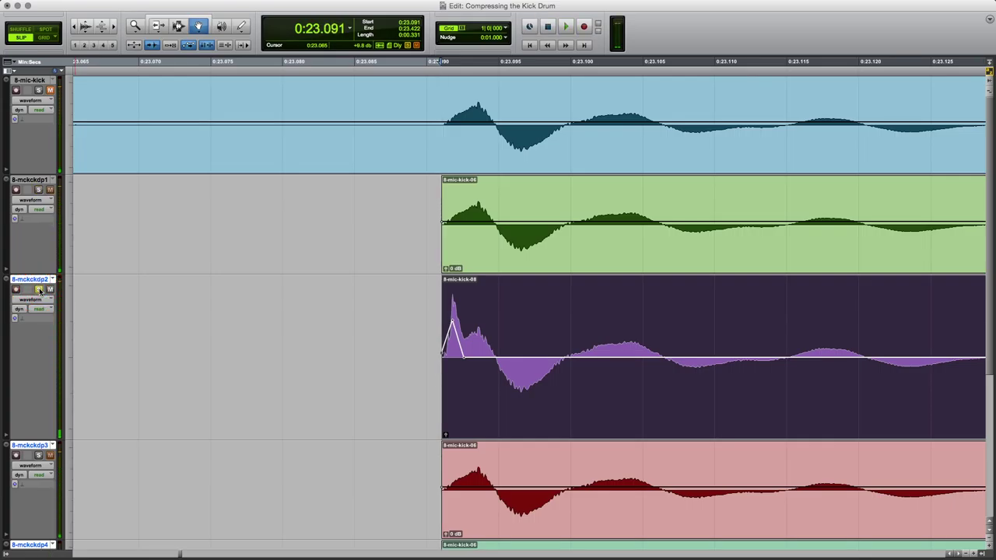
- Zoom out to the whole clip, move the tail gain breakpoint, and audition the change
click(75, 27)
click(75, 28)
scroll(351, 173, right, 6)
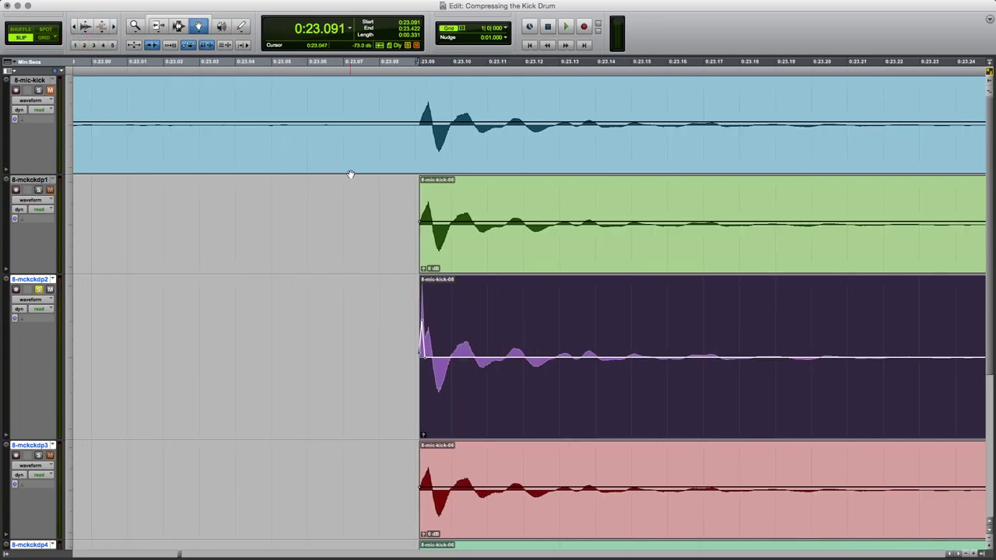
click(75, 26)
scroll(293, 188, right, 3)
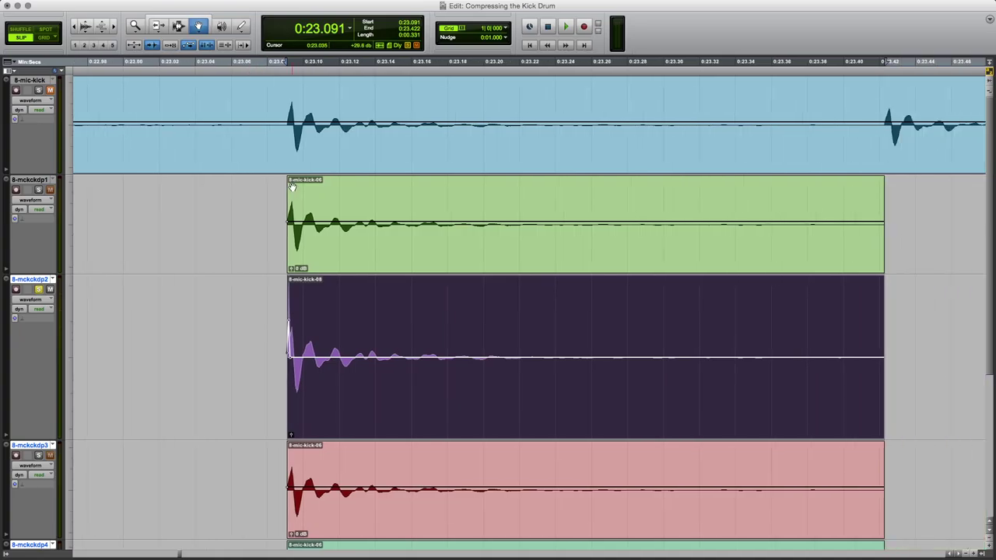
click(868, 359)
drag(870, 360, 774, 330)
key(space)
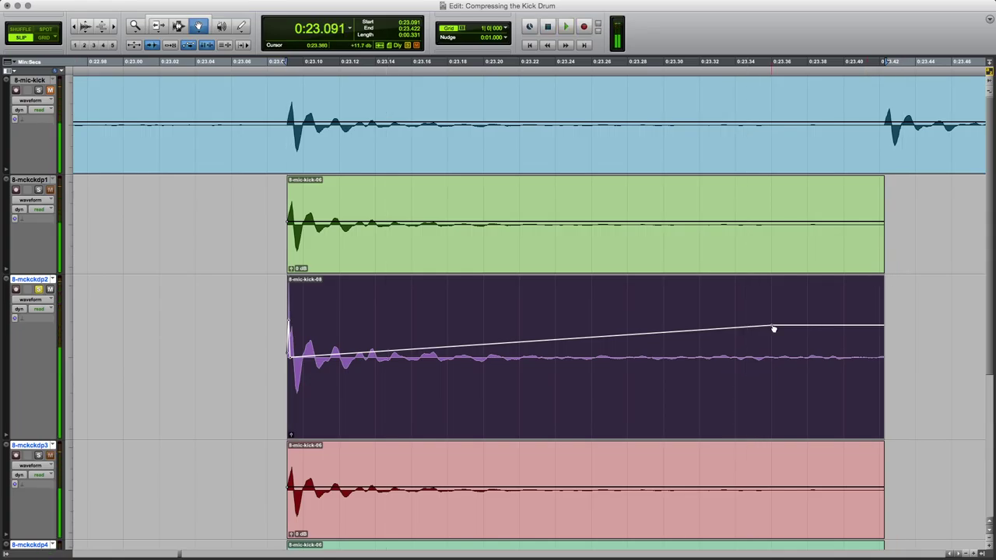
key(space)
drag(774, 329, 423, 328)
key(space)
key(space)
key(space)
key(space)
key(space)
- Stretch the 8-mckckdp2 gain ramp later so it rises to about +6.6 dB, and audition it
key(space)
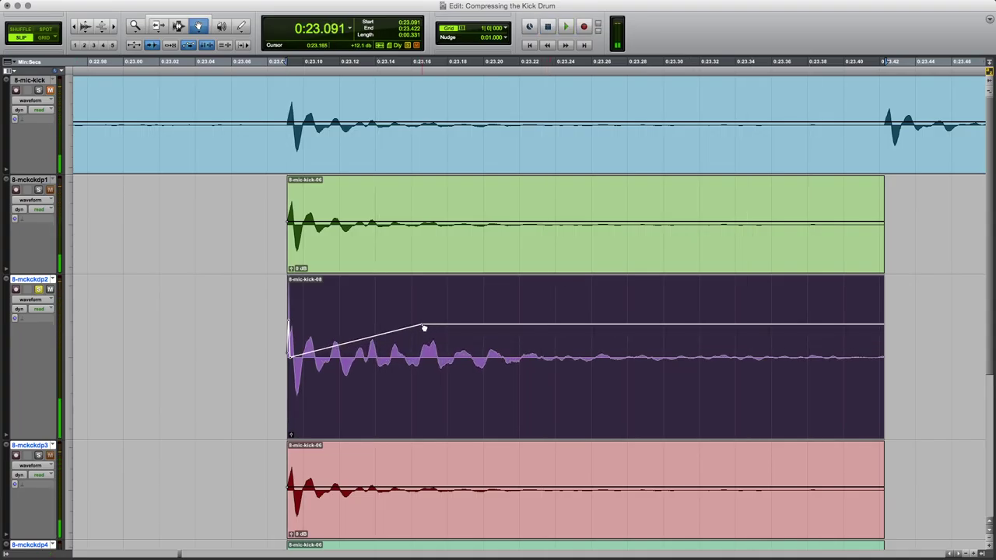
click(423, 328)
key(space)
drag(424, 328, 649, 342)
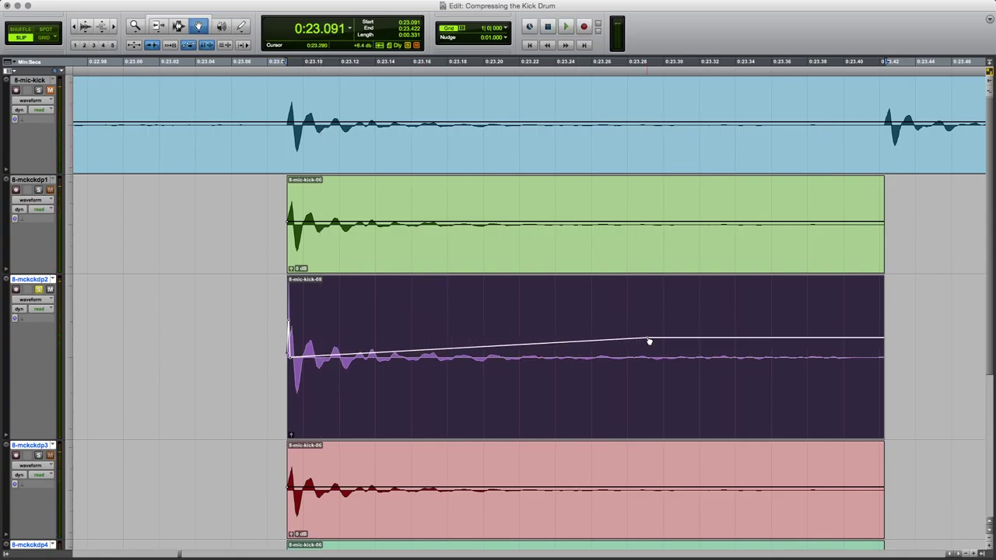
key(space)
key(space)
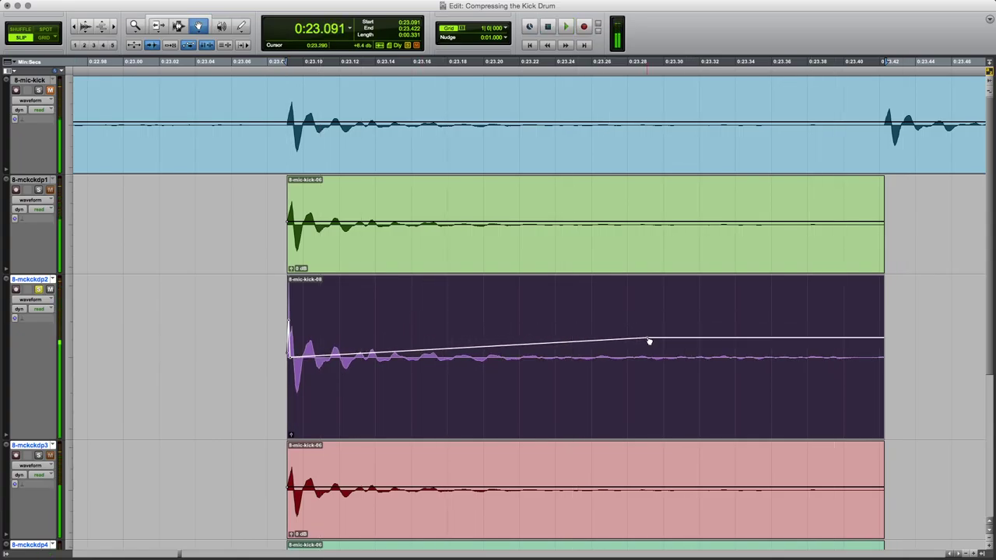
key(space)
key(space)
- Compare the ramped clip with the untouched one by toggling solo between 8-mckckdp1 and 8-mckckdp2
key(space)
key(space)
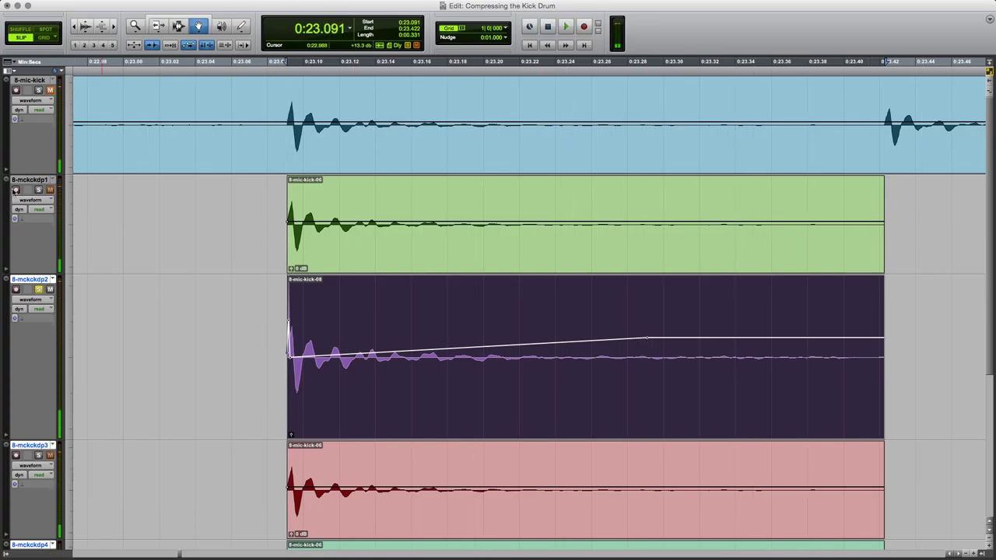
click(38, 190)
key(space)
click(39, 289)
key(space)
key(space)
key(space)
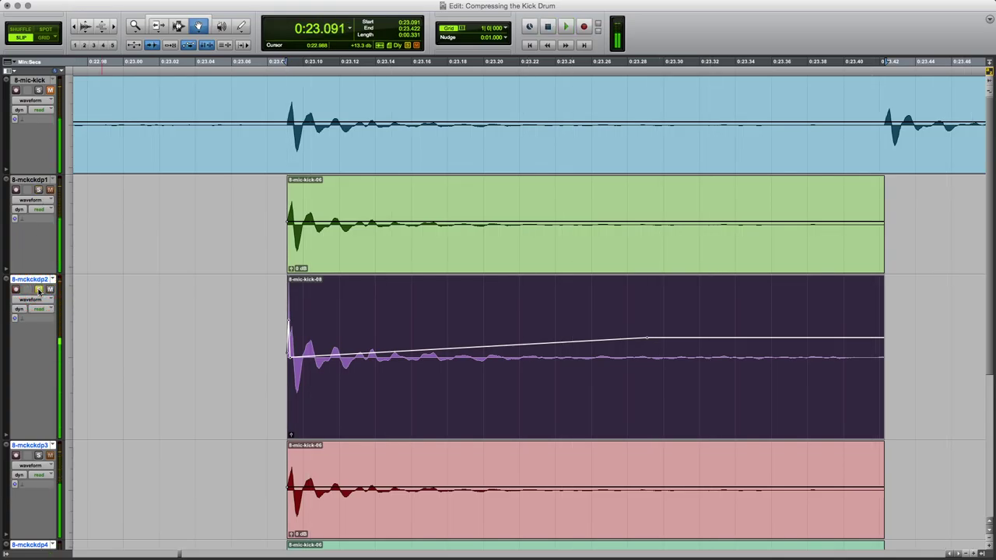
click(38, 189)
key(space)
key(space)
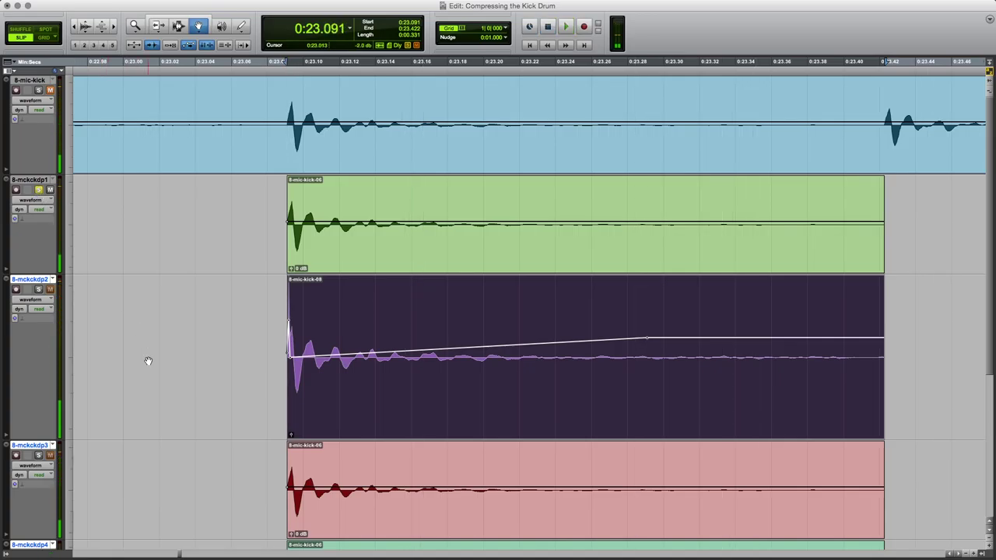
click(70, 312)
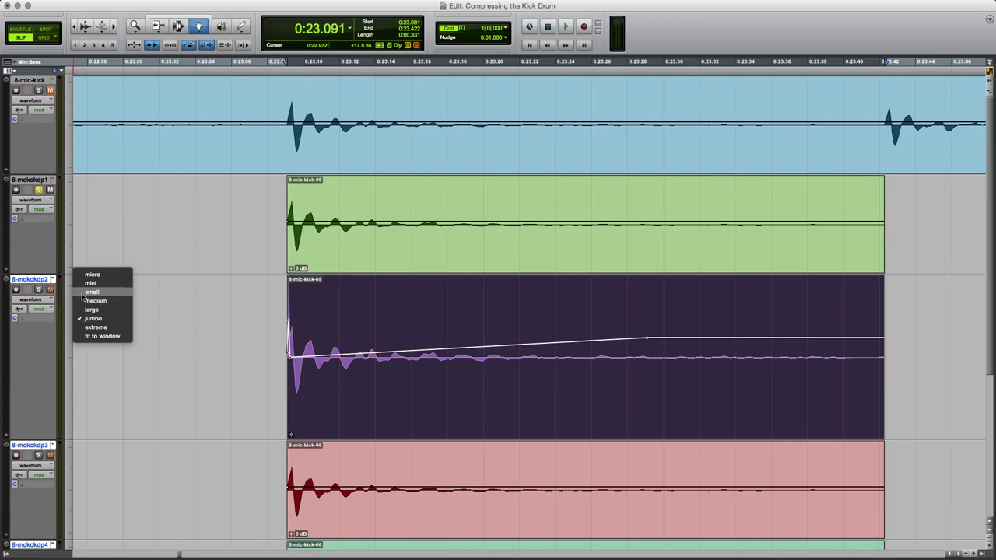
- Set all tracks to medium height, then audition the hit soloing 8-mckckdp2 and 8-mckckdp3
click(88, 304)
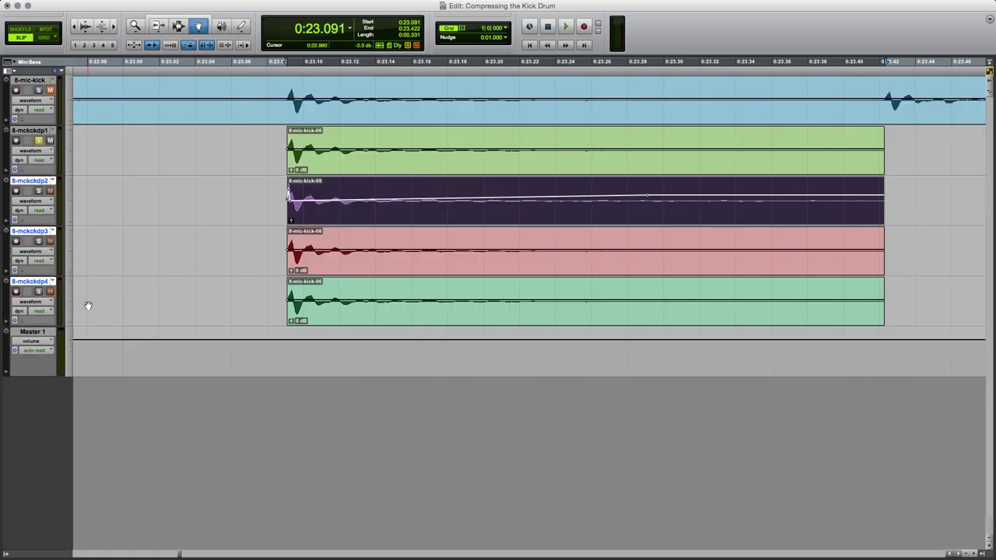
click(38, 191)
key(space)
key(space)
click(38, 241)
key(space)
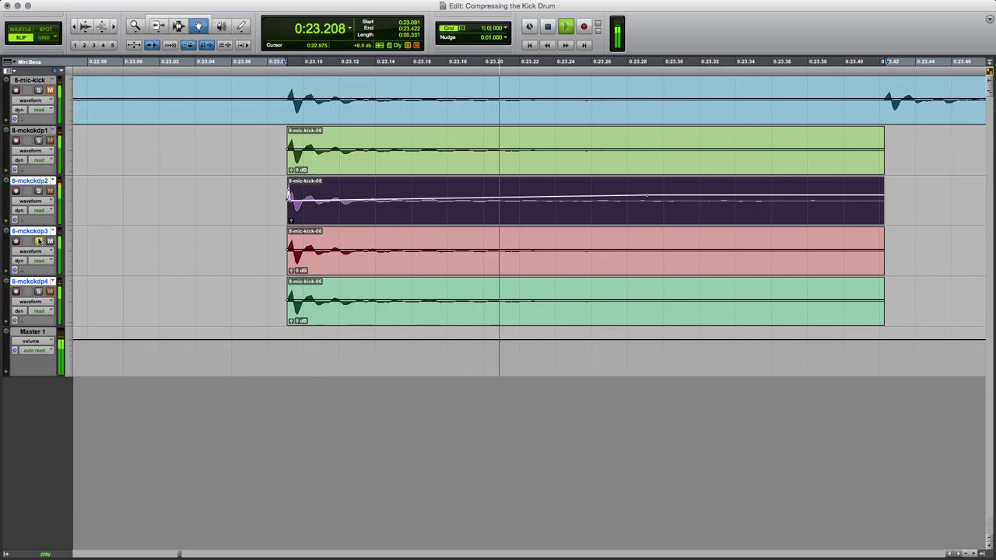
- In the Mix window, insert a CLA-76 (mono) on 8mckckdp3's first insert slot
key(super+equal)
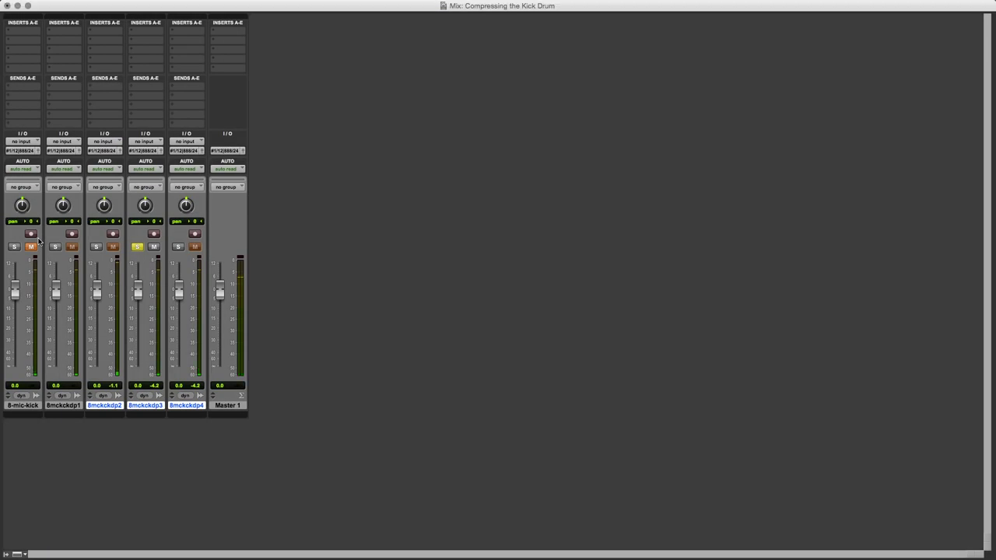
click(132, 52)
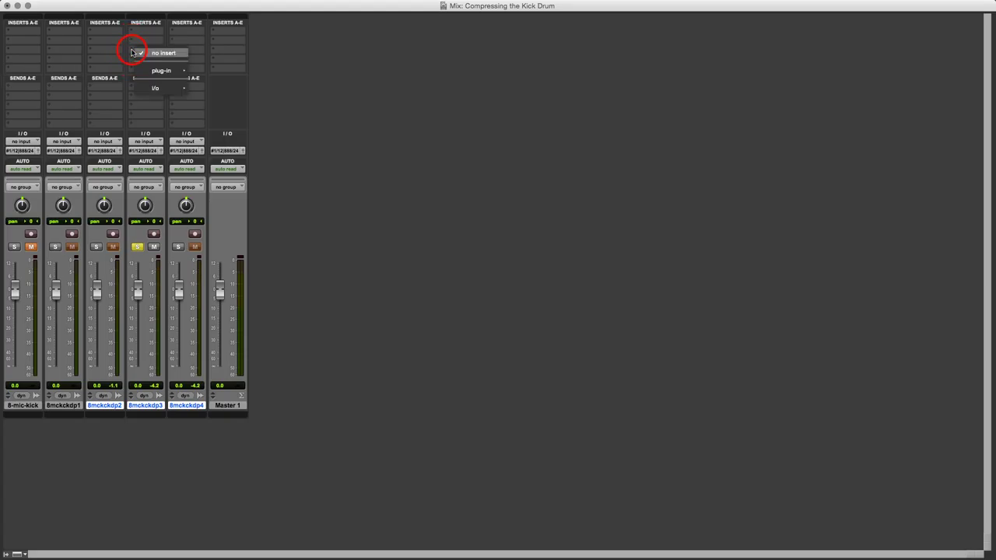
mouse_move(161, 70)
mouse_move(226, 82)
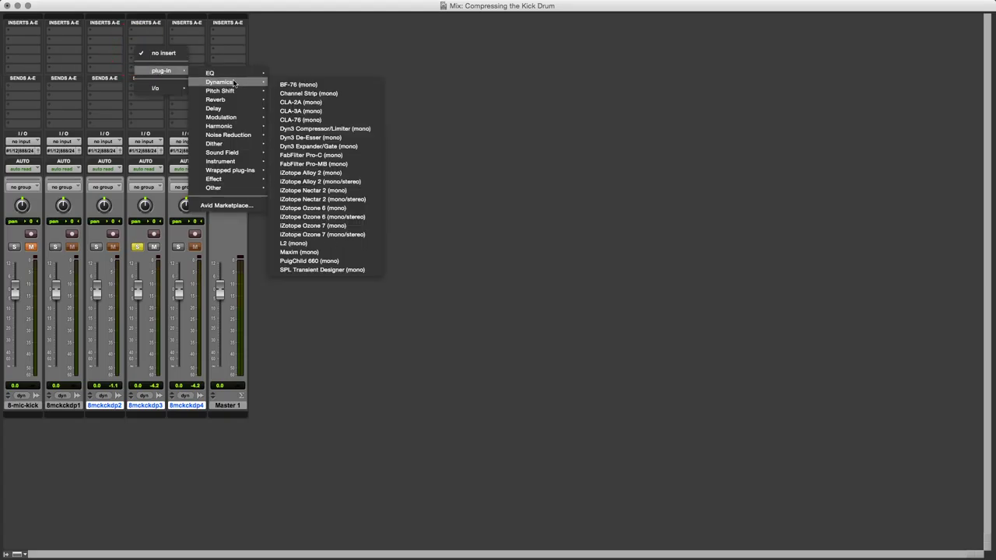
click(305, 120)
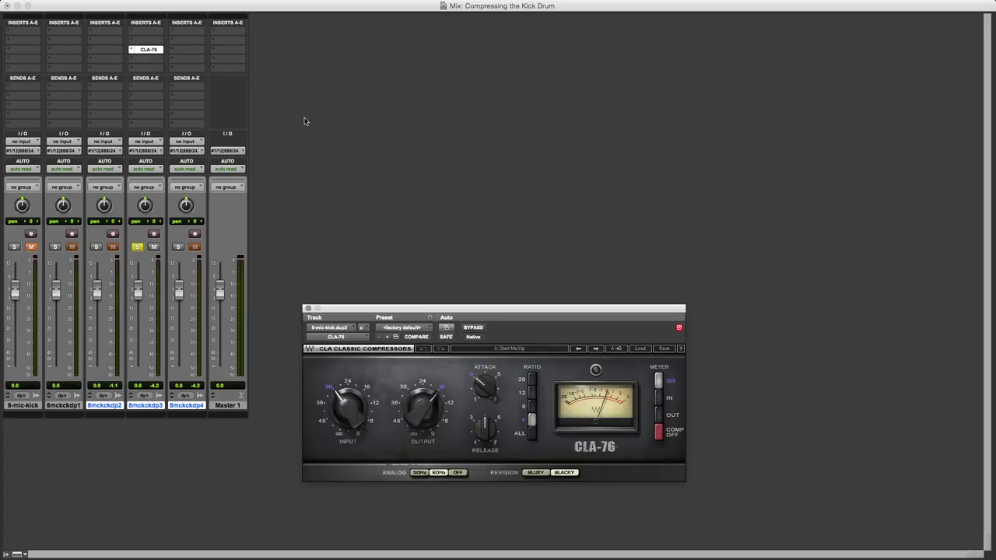
drag(474, 309, 477, 229)
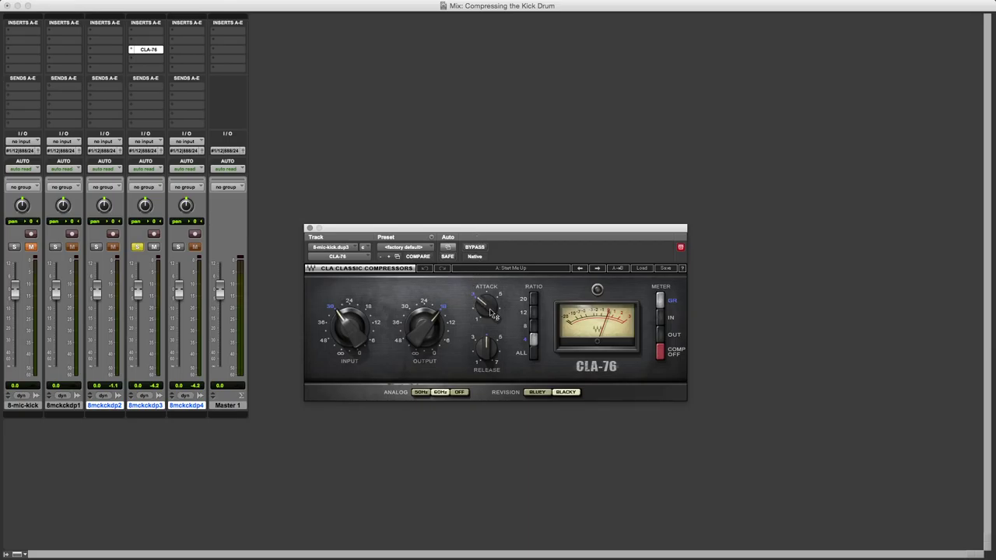
- Switch the CLA-76 to Bluey, turn Analog off and set the ratio to 8
click(538, 393)
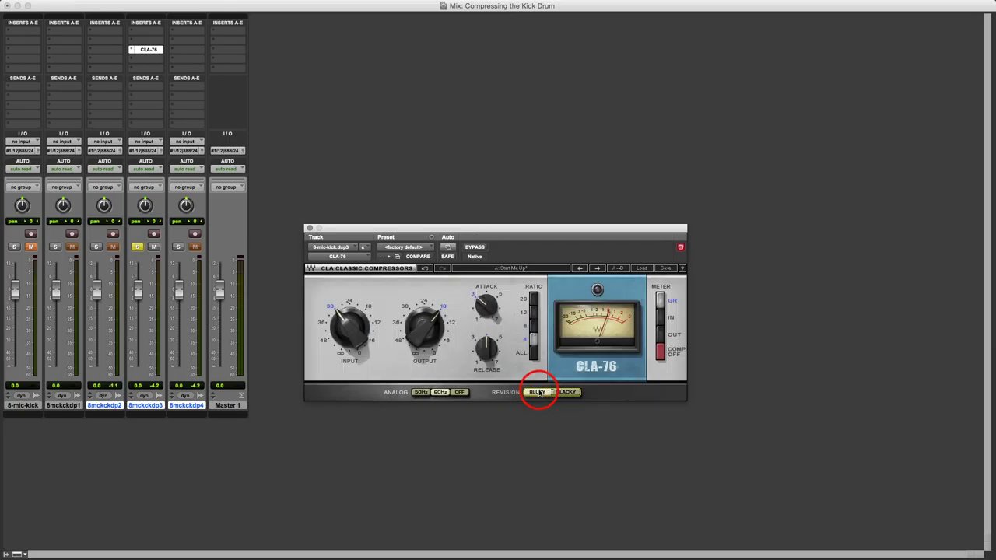
click(461, 393)
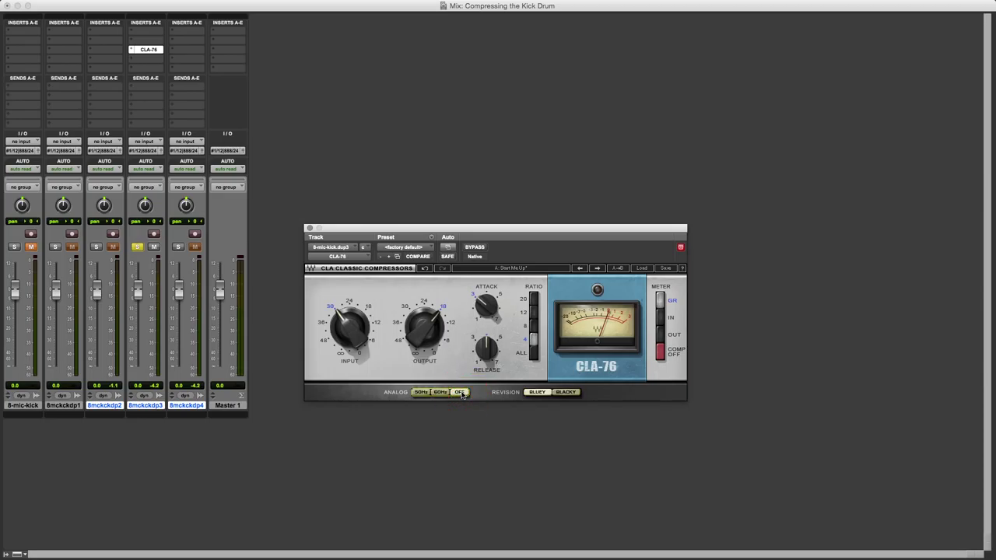
click(533, 326)
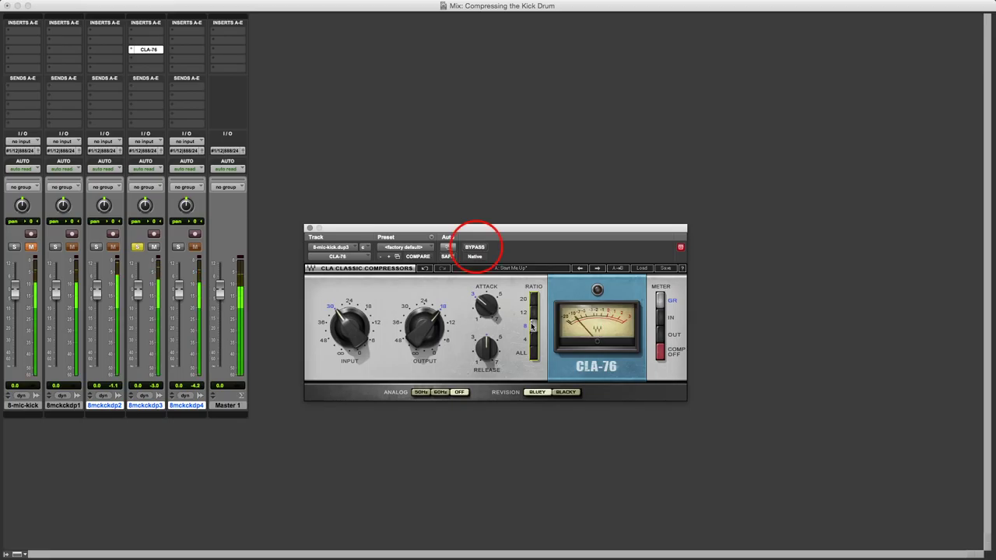
- A/B the CLA-76 against bypass on the kick, ending with it active
click(477, 248)
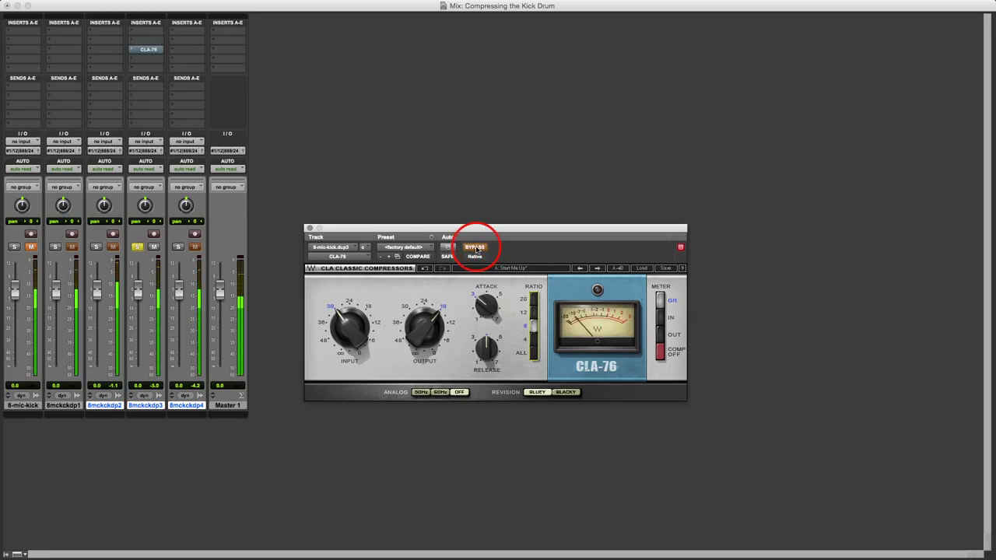
click(477, 248)
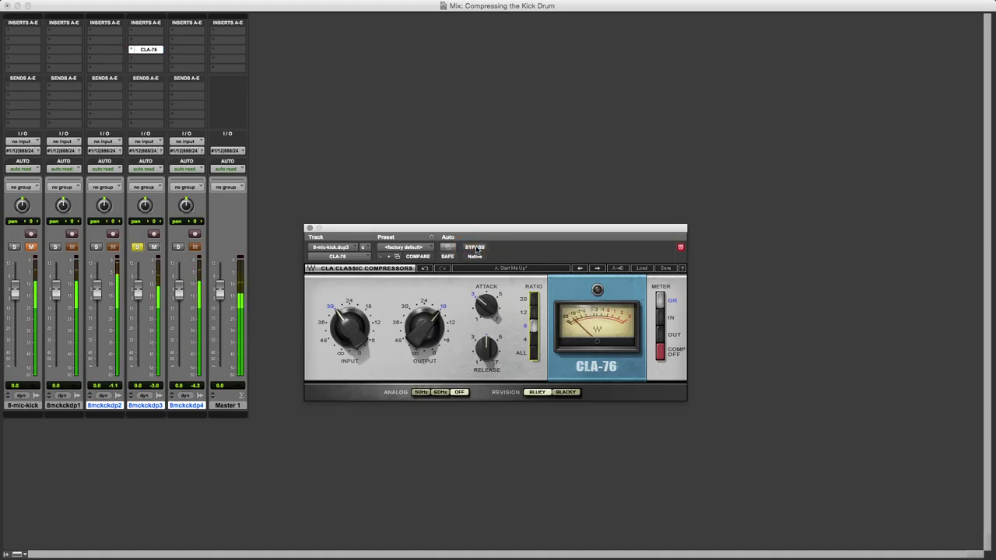
click(476, 248)
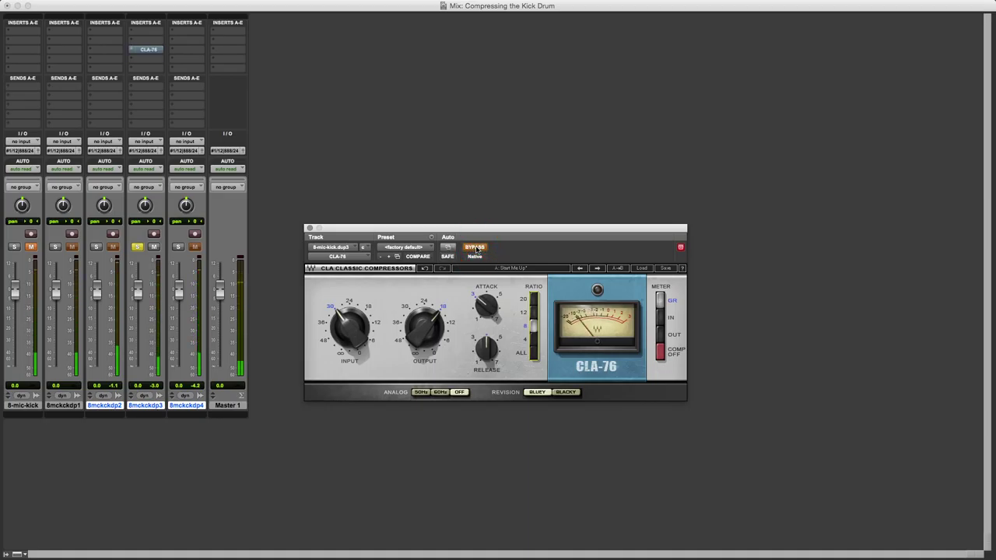
click(476, 248)
click(476, 248)
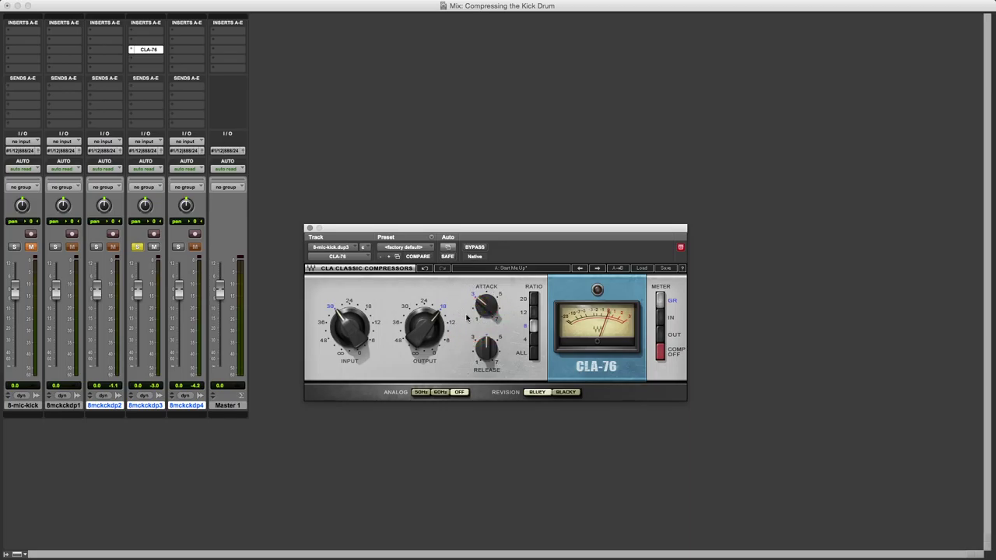
- Set the CLA-76 attack to 7.00 and raise the release to about 6.29
click(478, 322)
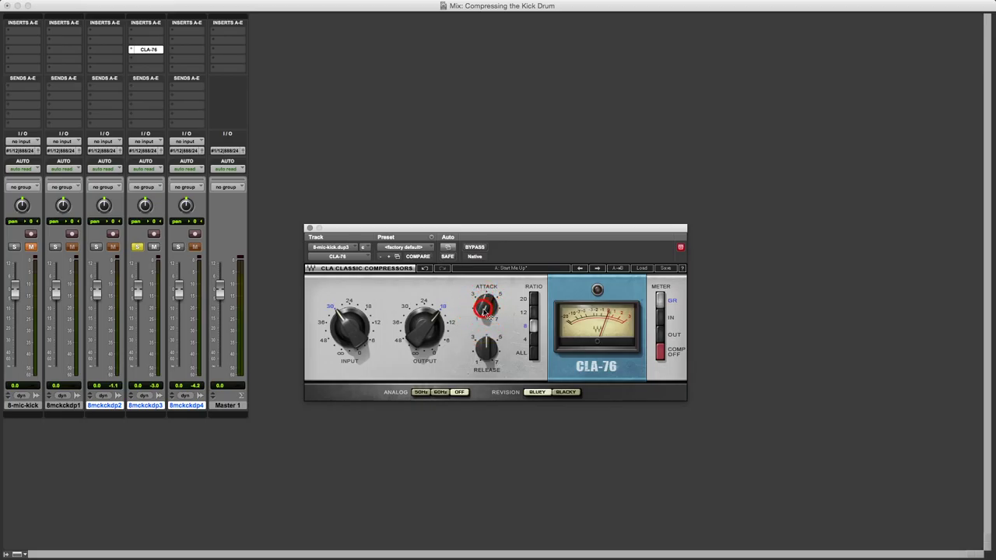
mouse_move(485, 307)
drag(485, 307, 492, 319)
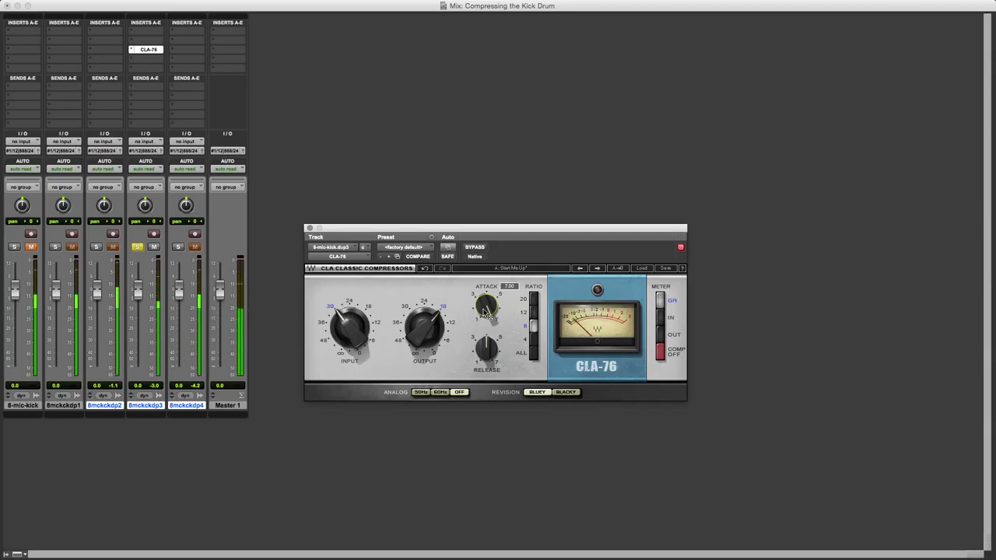
drag(489, 348, 488, 336)
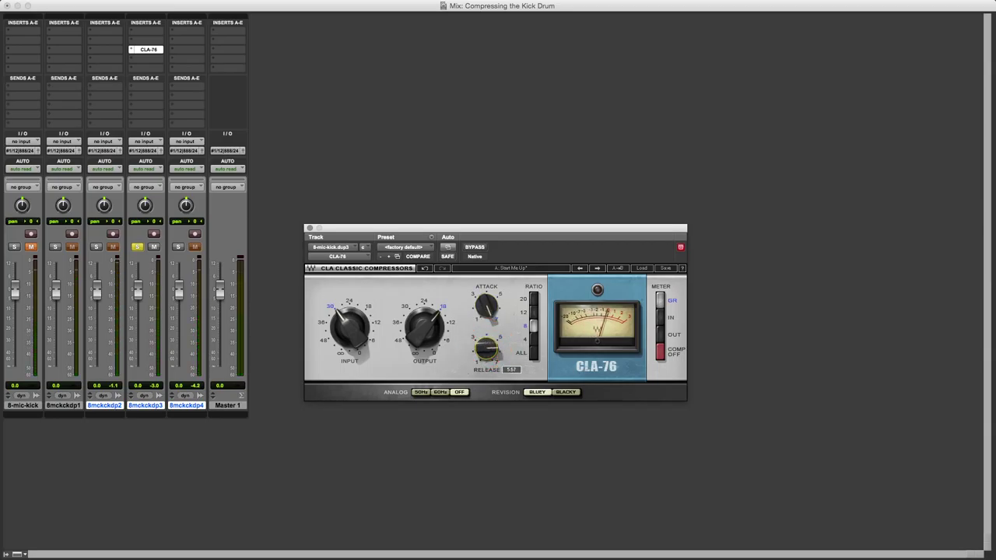
drag(488, 349, 488, 340)
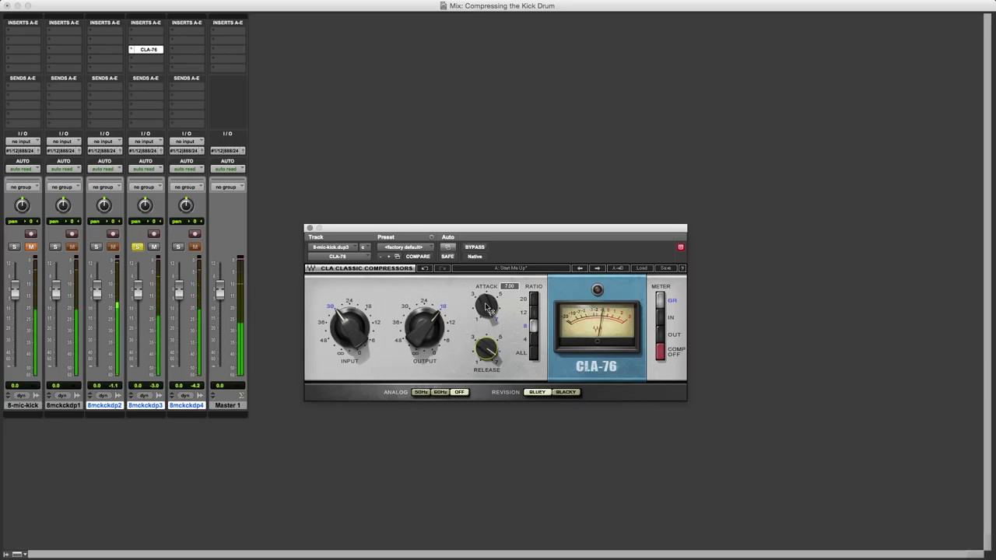
- Compare the new settings against bypass again, leaving the compressor active
click(476, 248)
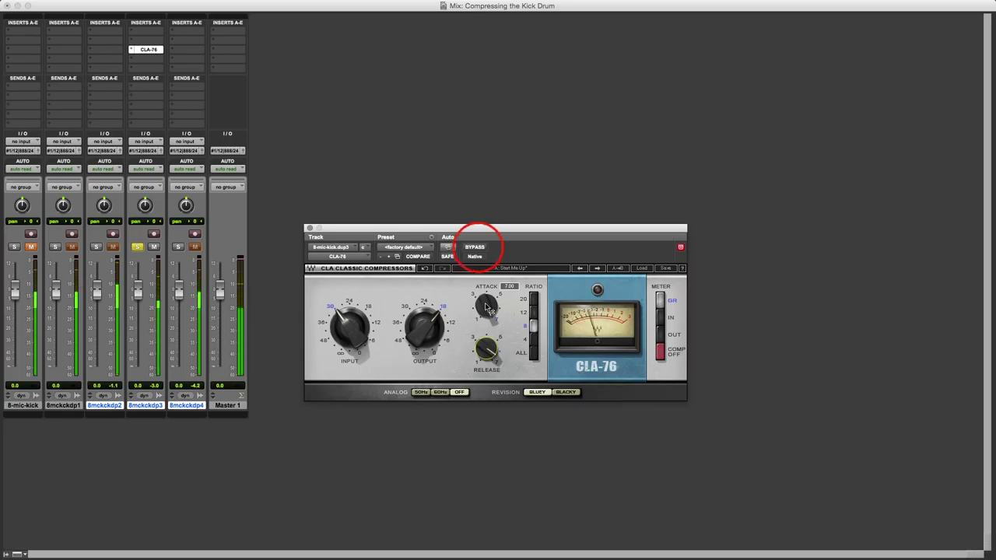
click(478, 249)
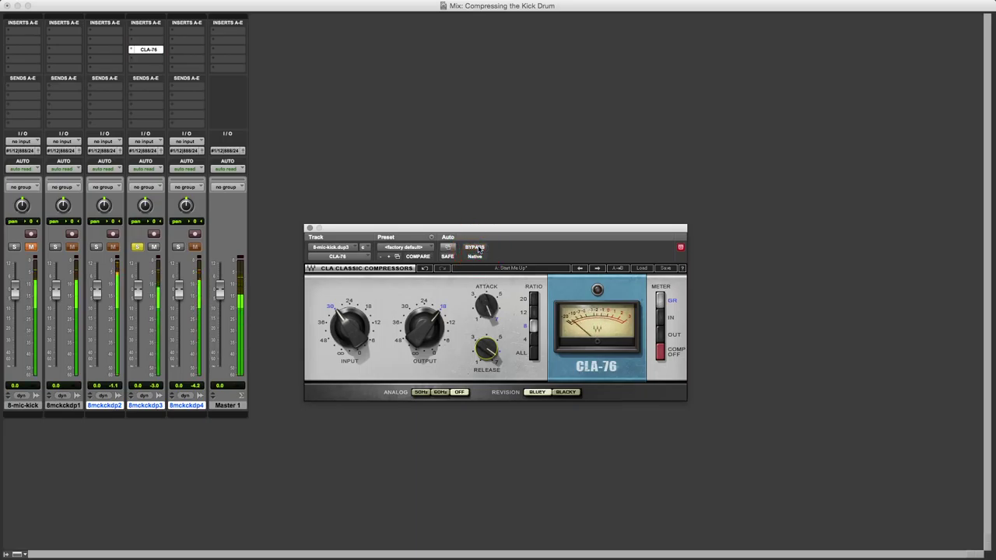
click(478, 248)
click(478, 249)
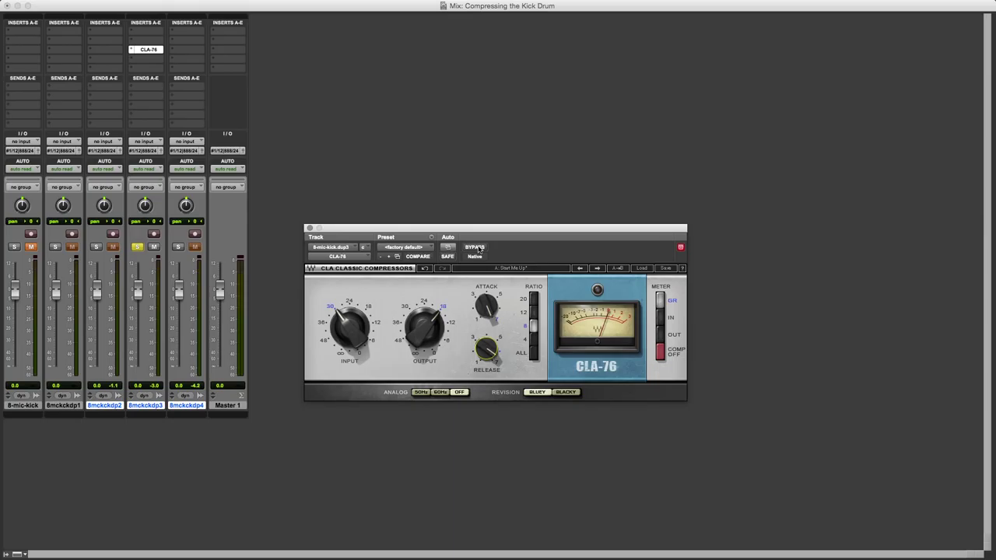
click(478, 248)
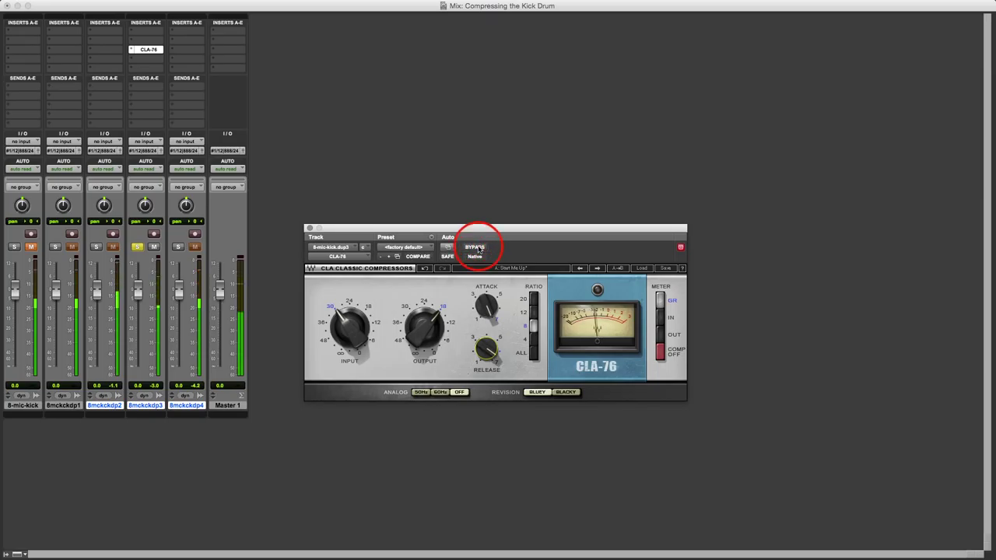
click(478, 248)
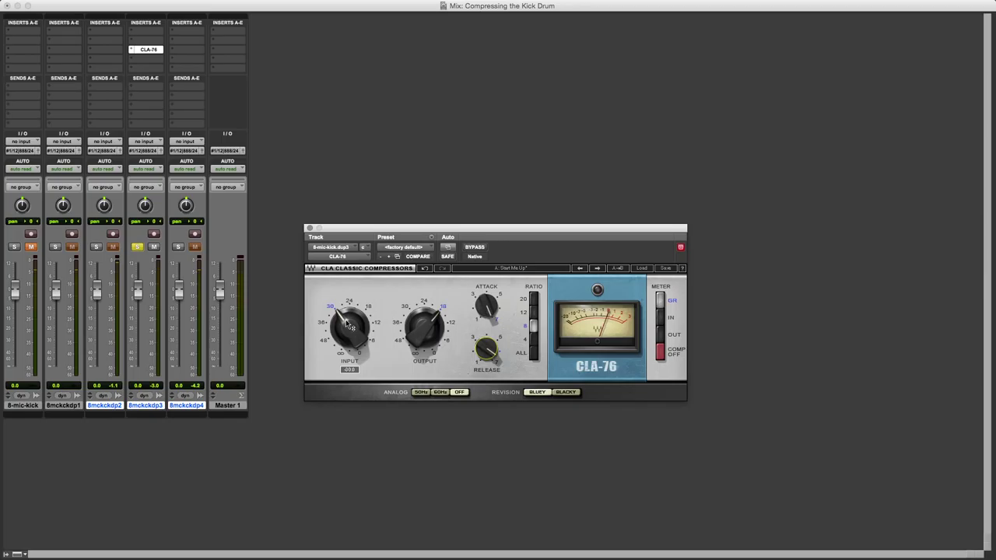
- Adjust the CLA-76 input drive and A/B it against bypass, ending active
mouse_move(349, 326)
mouse_down()
mouse_move(351, 306)
mouse_move(348, 328)
mouse_up()
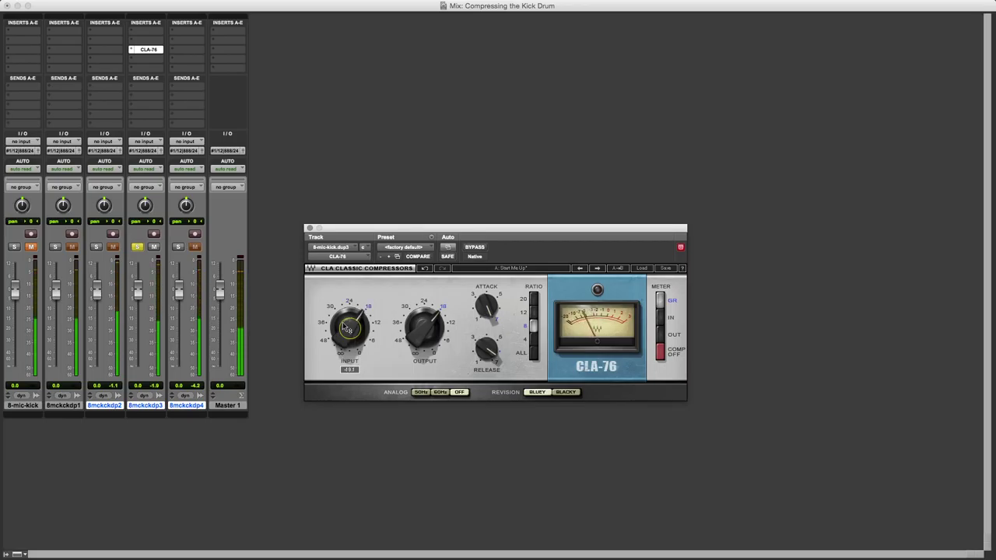
click(472, 248)
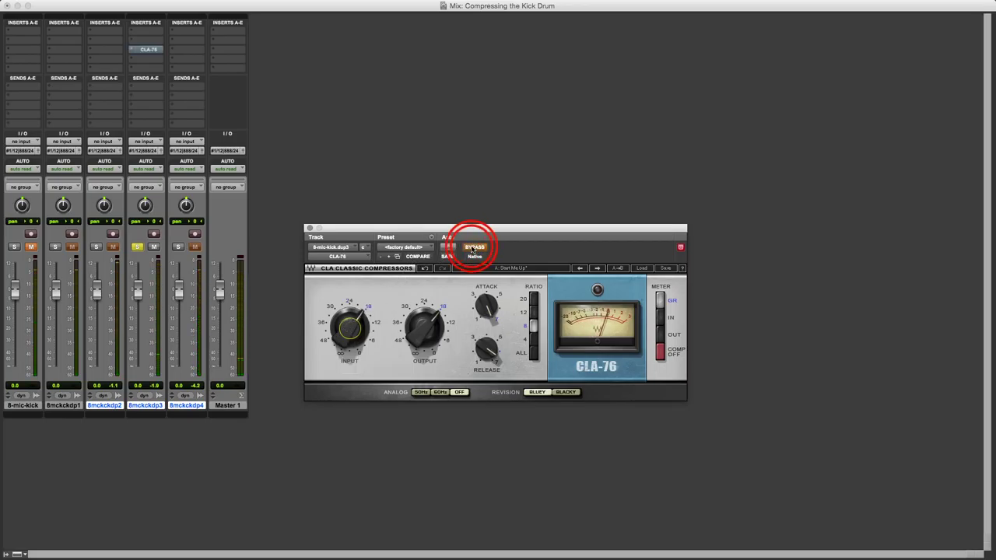
click(473, 248)
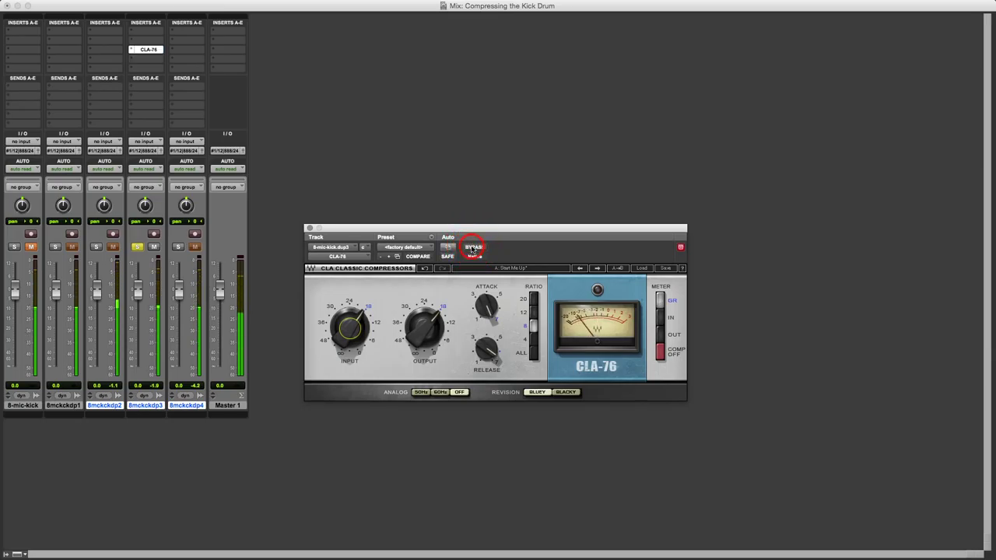
click(472, 248)
click(472, 248)
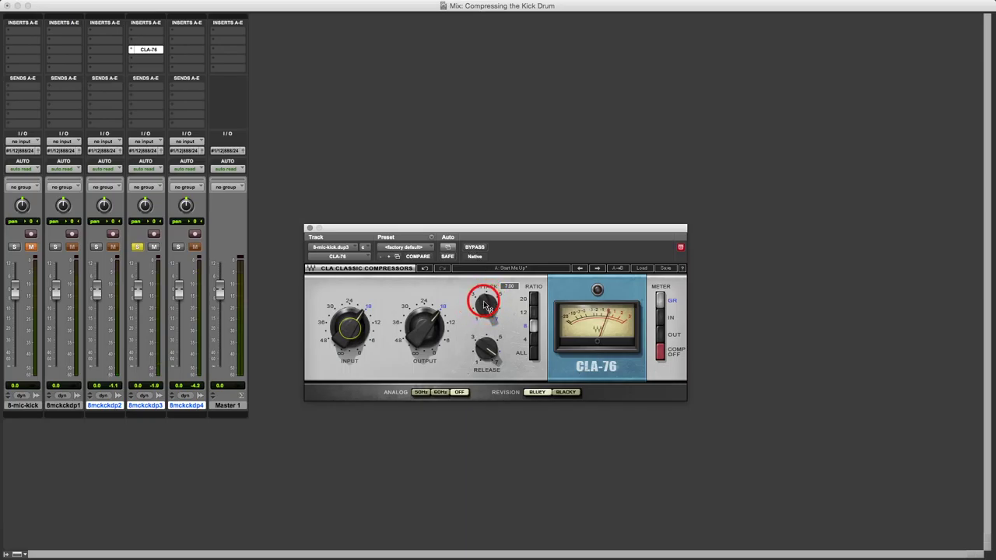
- Lower the CLA-76 attack to about 5.56, then bypass it for comparison
drag(488, 306, 487, 326)
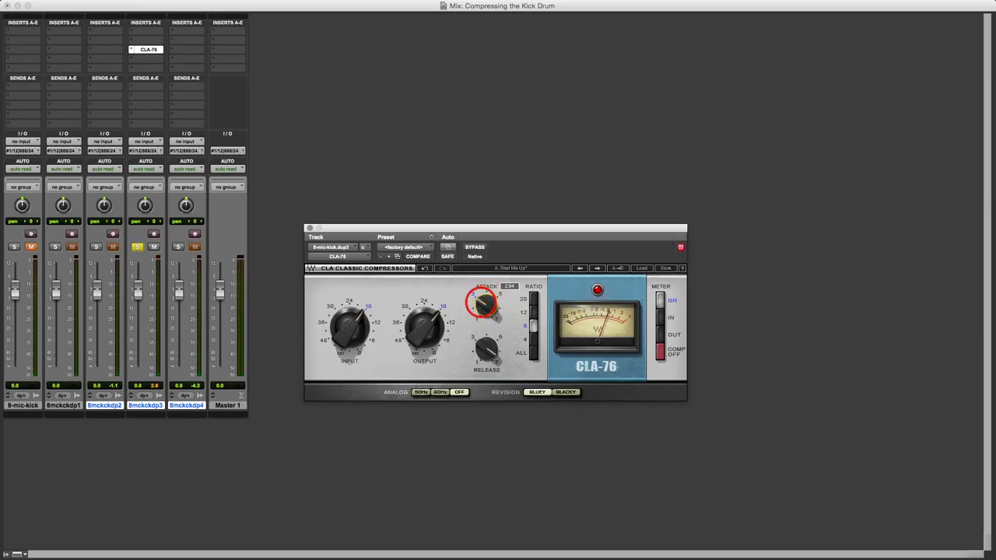
drag(483, 307, 492, 303)
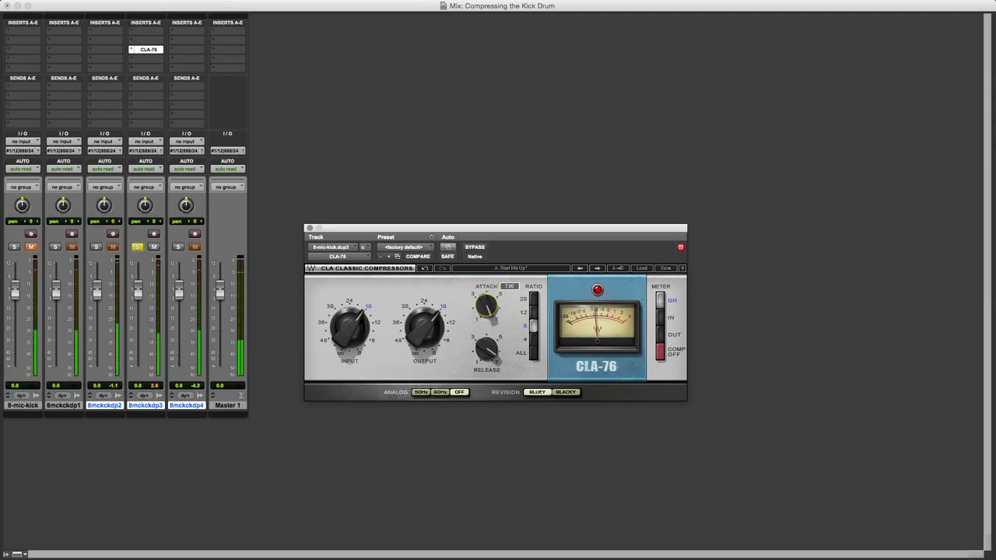
drag(486, 307, 487, 323)
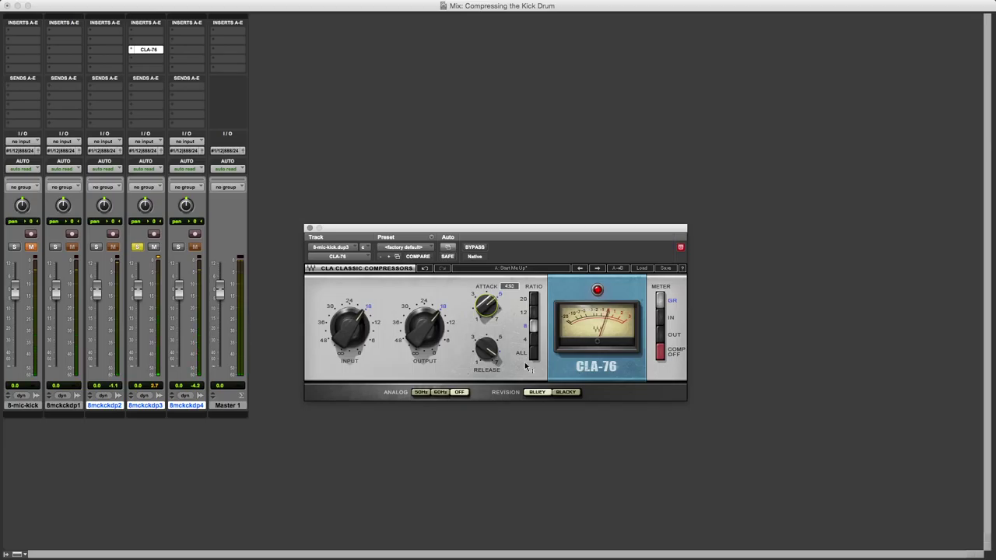
click(471, 248)
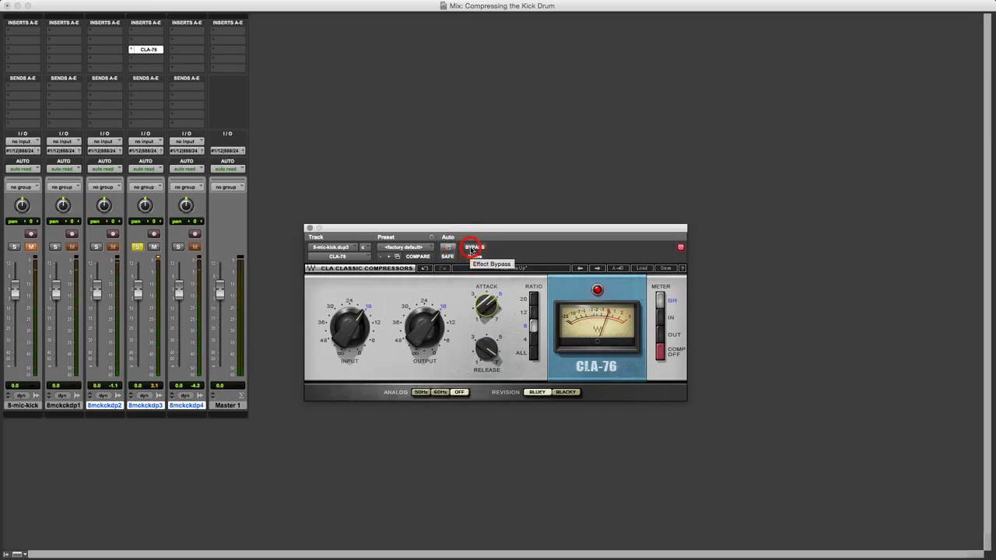
- Toggle the CLA-76 in and out during playback, finishing with it bypassed
click(471, 247)
click(471, 248)
click(471, 249)
click(471, 249)
click(471, 248)
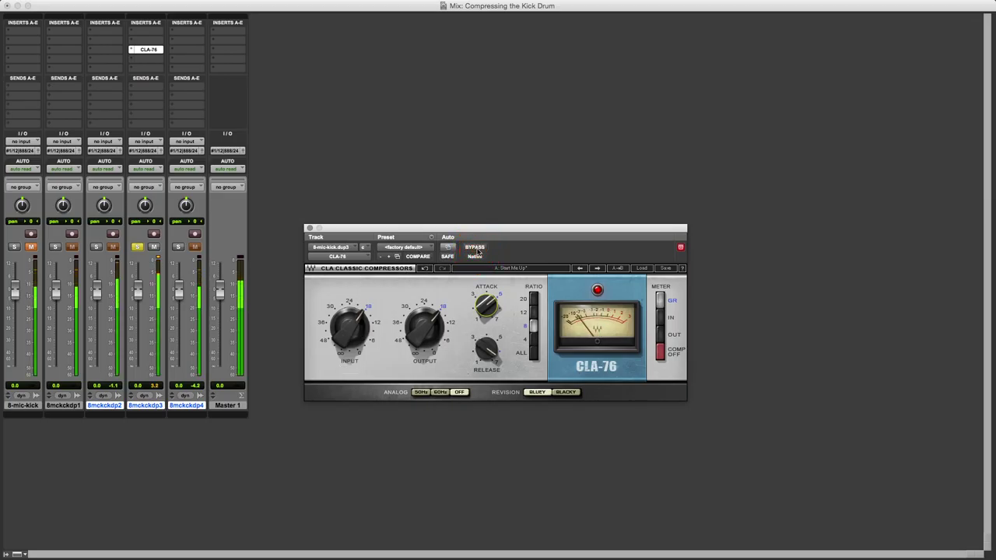
click(476, 248)
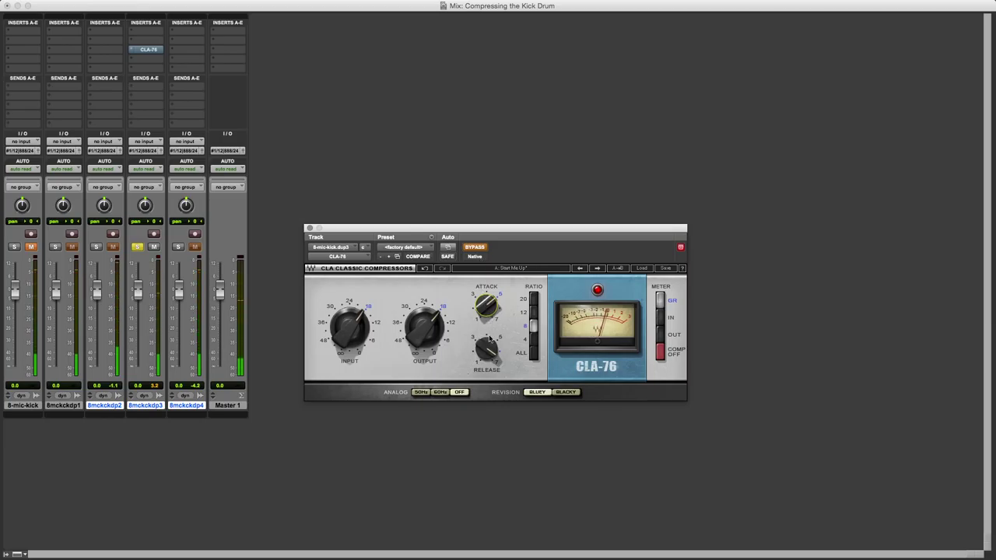
- Re-enable the CLA-76 and bring its release from 1.00 up to 5.26
click(474, 250)
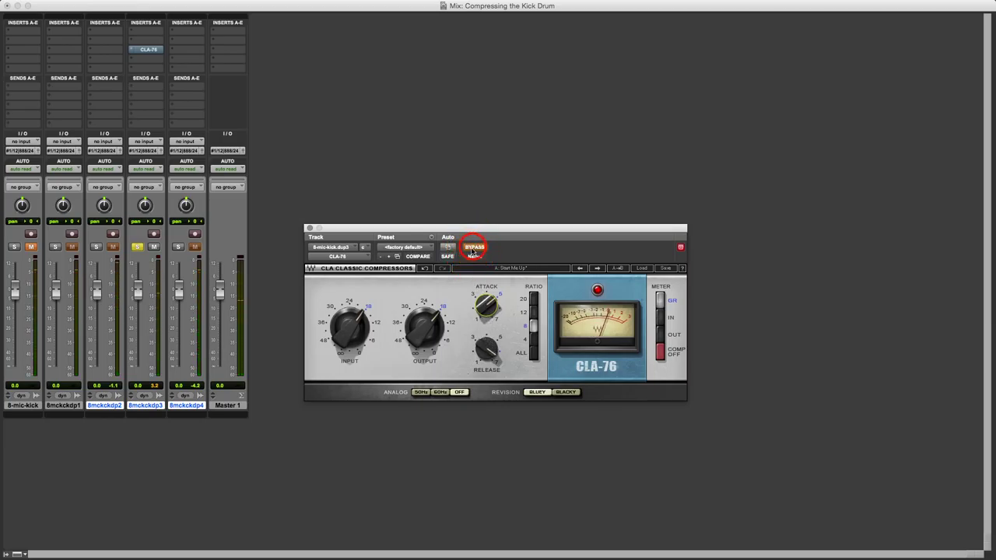
click(474, 251)
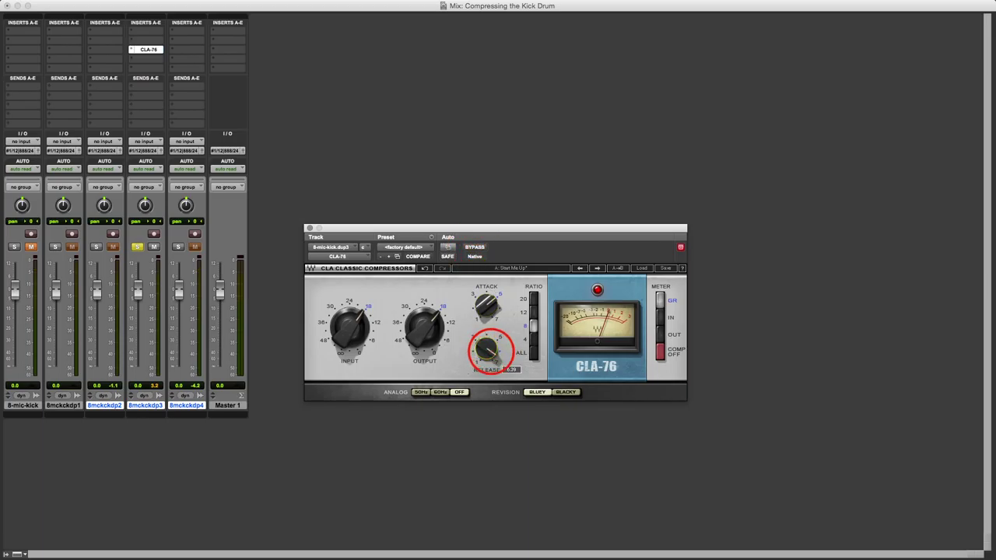
mouse_move(493, 356)
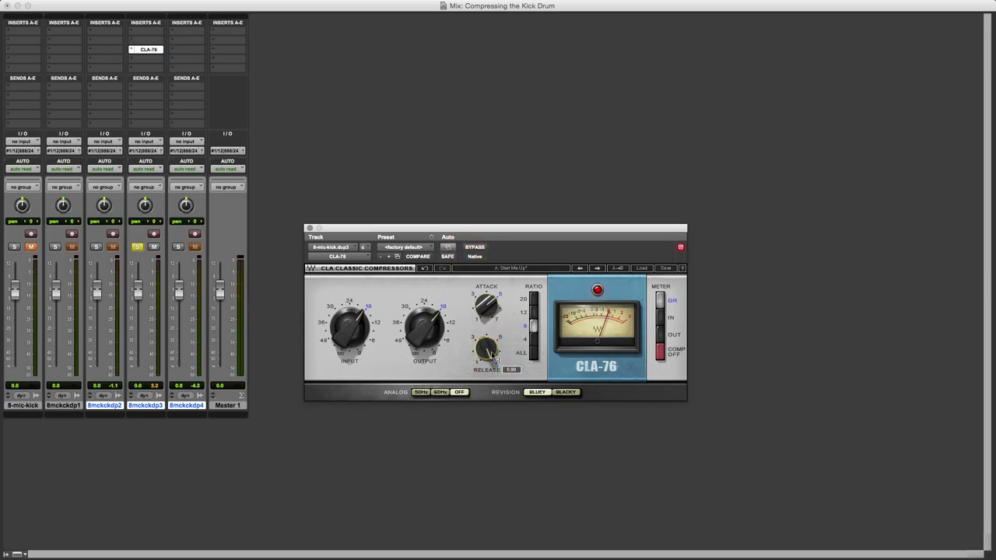
click(493, 356)
drag(493, 357, 488, 352)
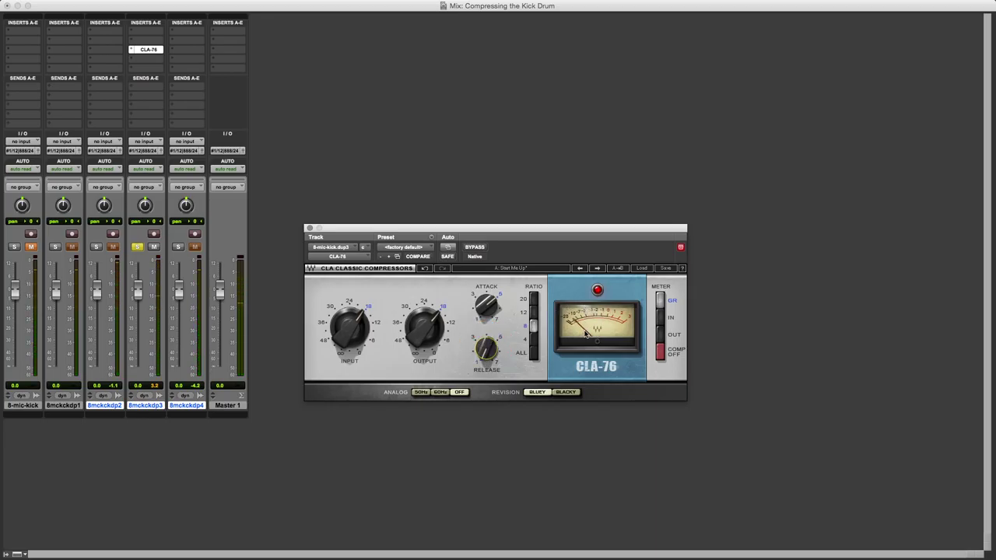
click(486, 353)
drag(485, 354, 486, 327)
click(485, 353)
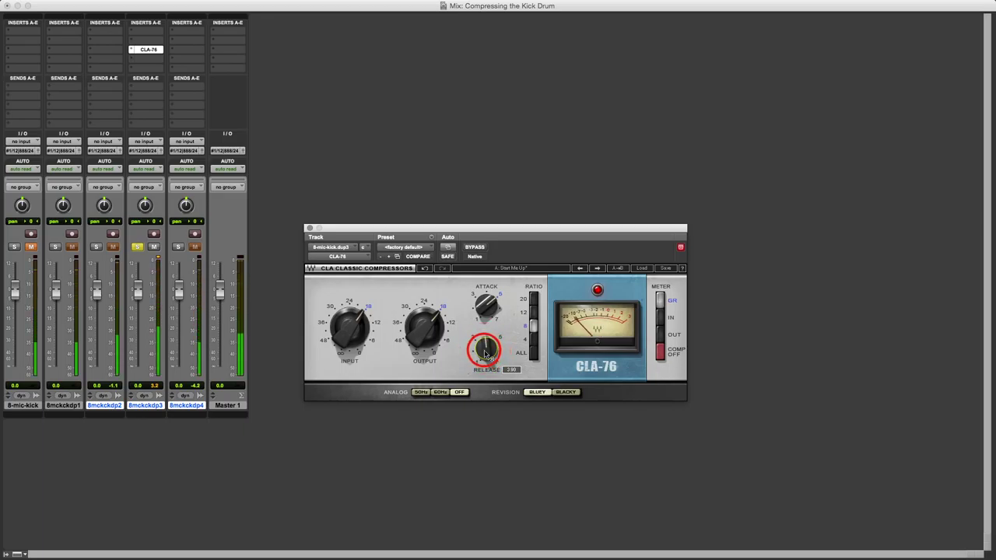
drag(485, 350, 486, 354)
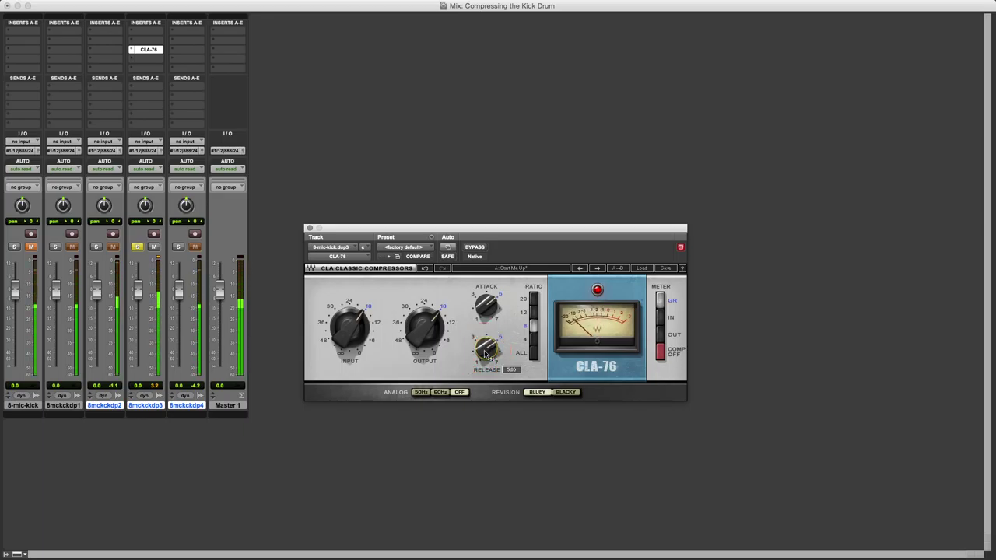
click(485, 352)
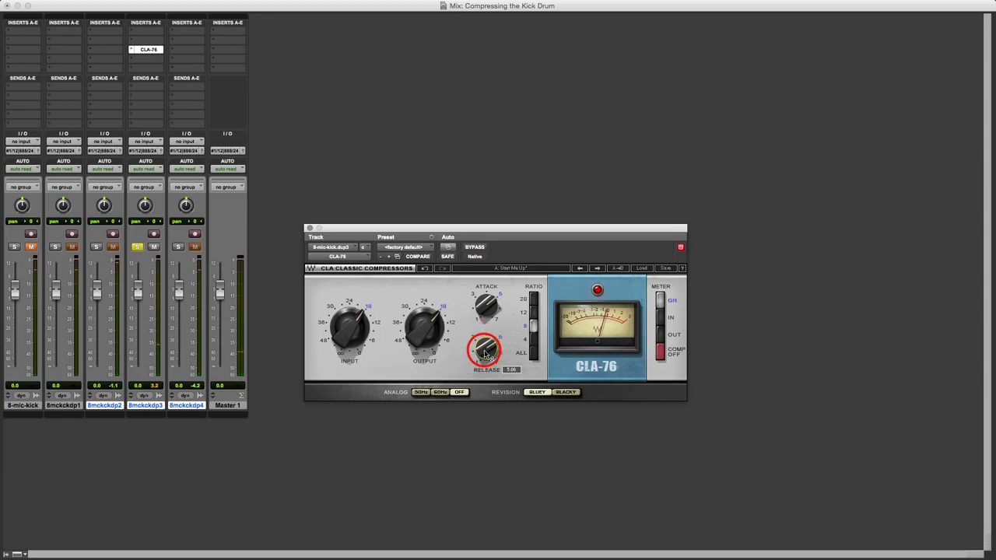
drag(485, 352, 486, 354)
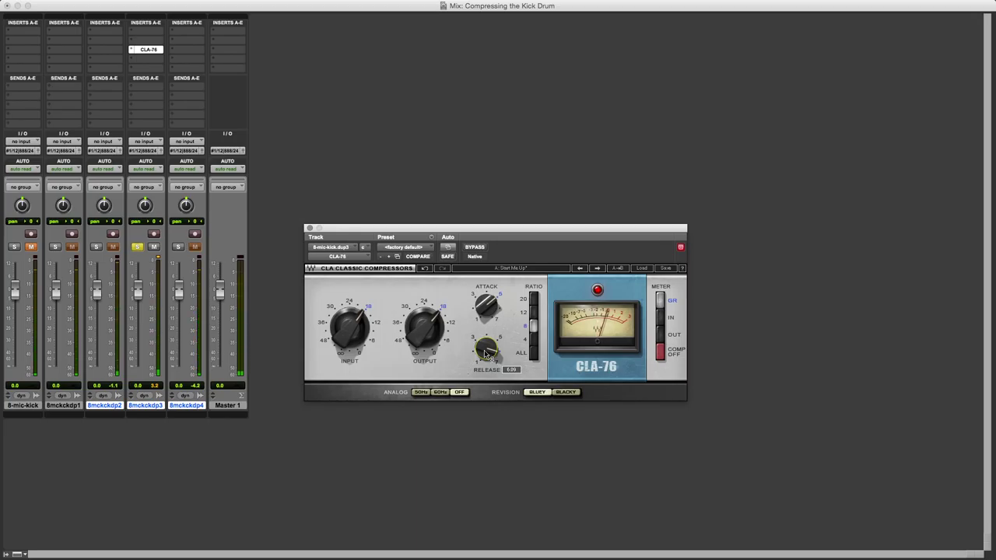
- A/B the kick against the bypassed compressor, leaving the CLA-76 active
click(473, 248)
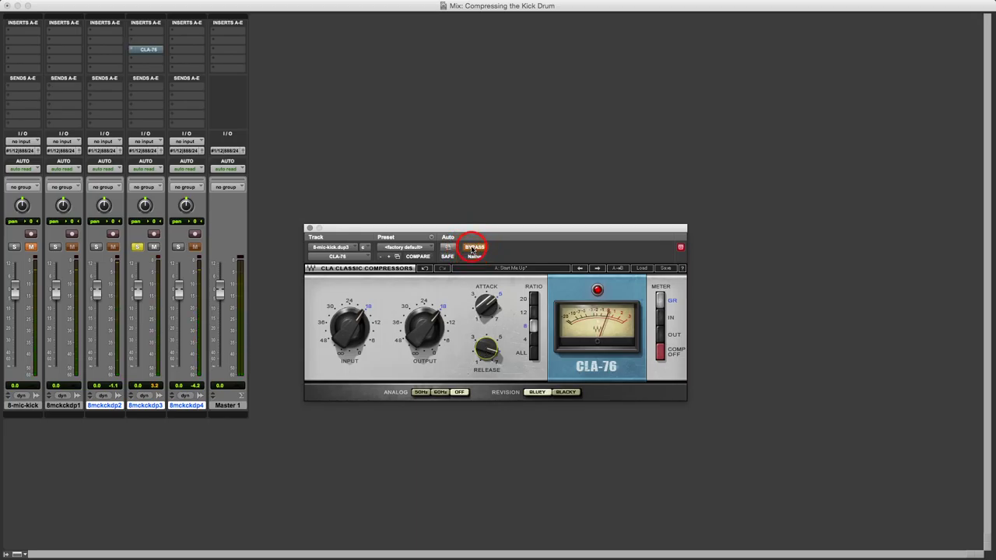
click(473, 248)
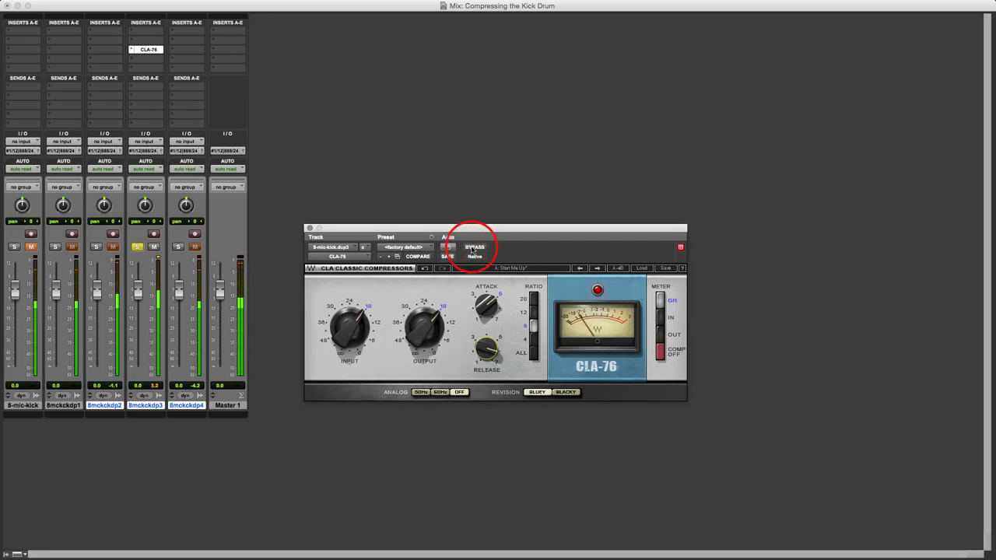
click(472, 249)
click(473, 249)
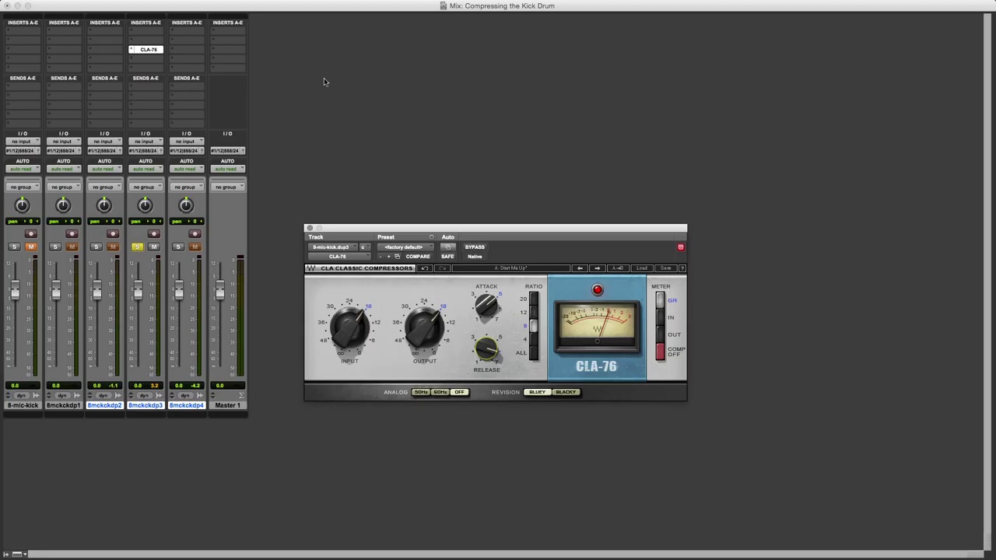
- Solo 8mckckdp4 and put a Dyn3 Compressor/Limiter (mono) on its first insert
click(178, 248)
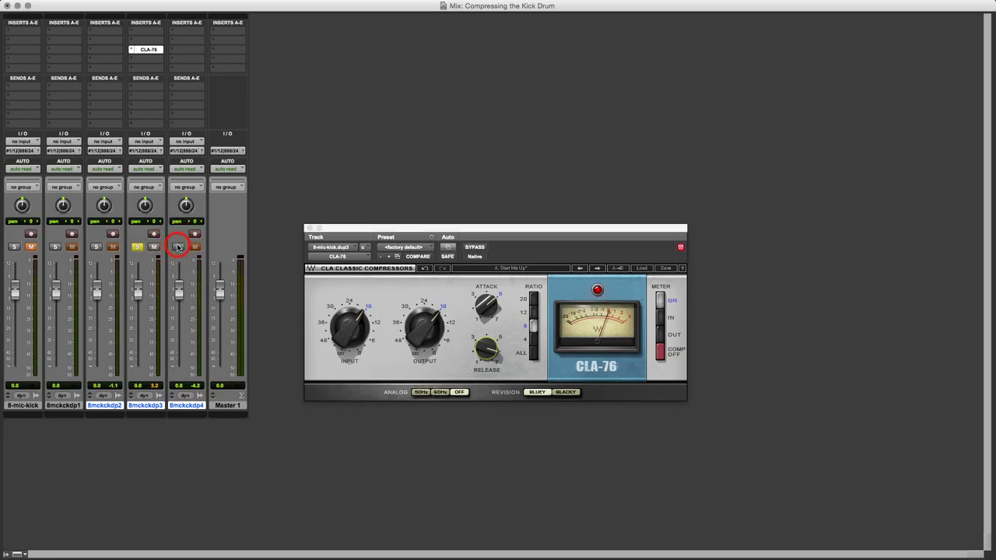
click(174, 50)
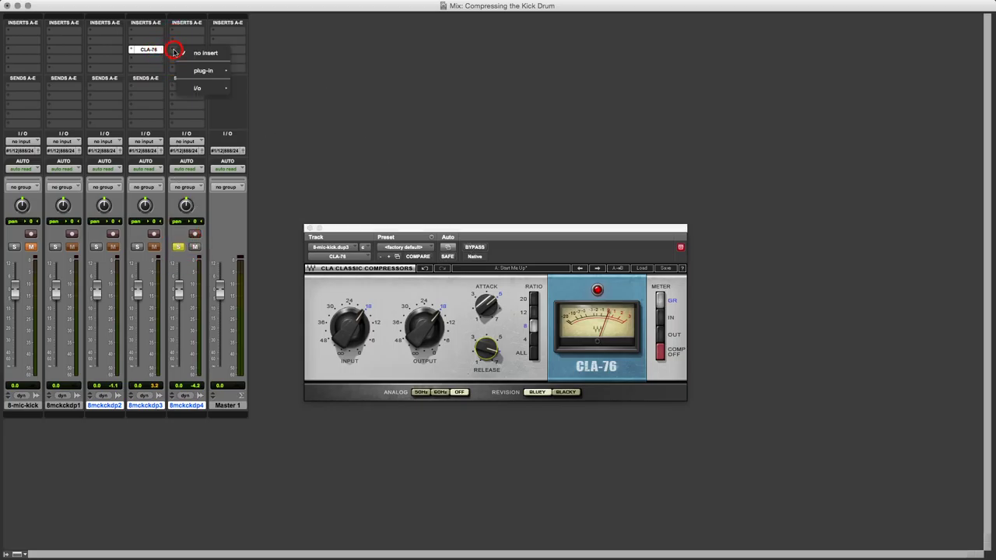
mouse_move(218, 70)
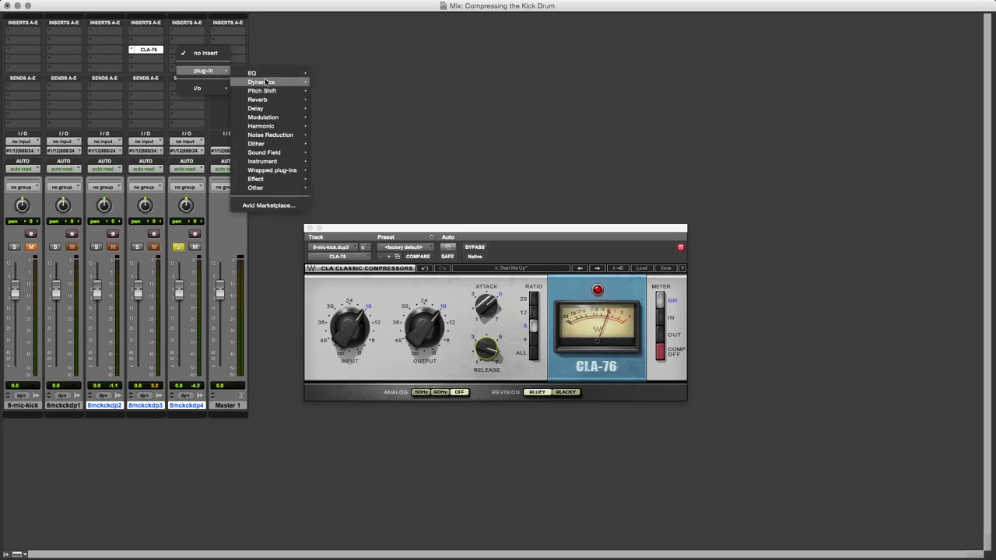
mouse_move(261, 82)
click(350, 122)
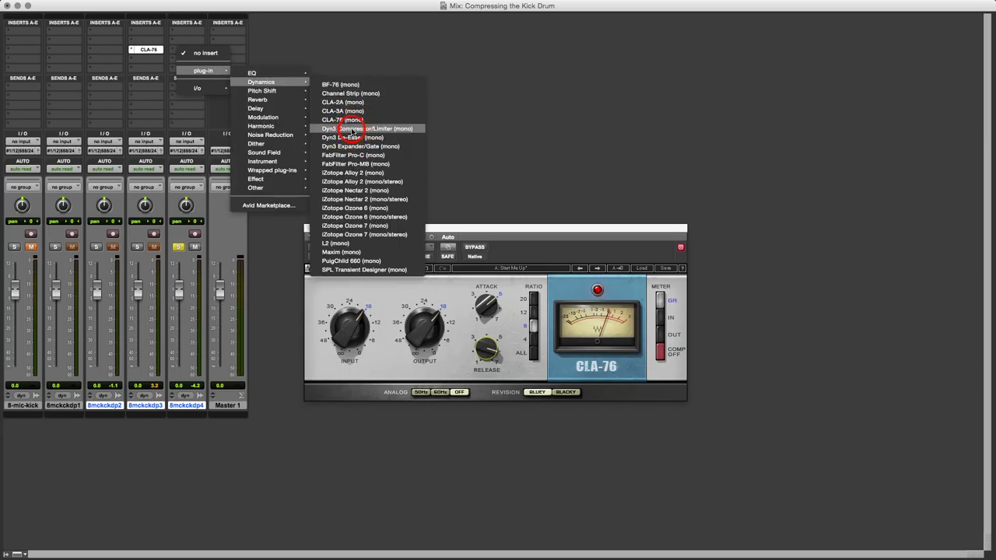
click(351, 129)
drag(436, 230, 438, 178)
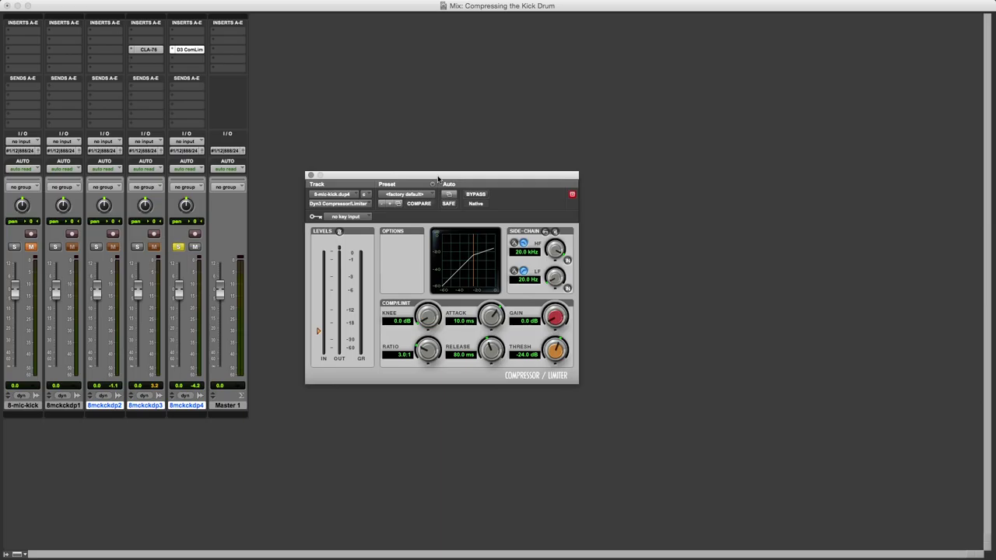
- Set the Dyn3 ratio to 8.0:1 and A/B it against bypass during playback
click(421, 351)
mouse_move(421, 351)
mouse_down()
mouse_move(427, 343)
mouse_move(427, 354)
mouse_up()
click(401, 355)
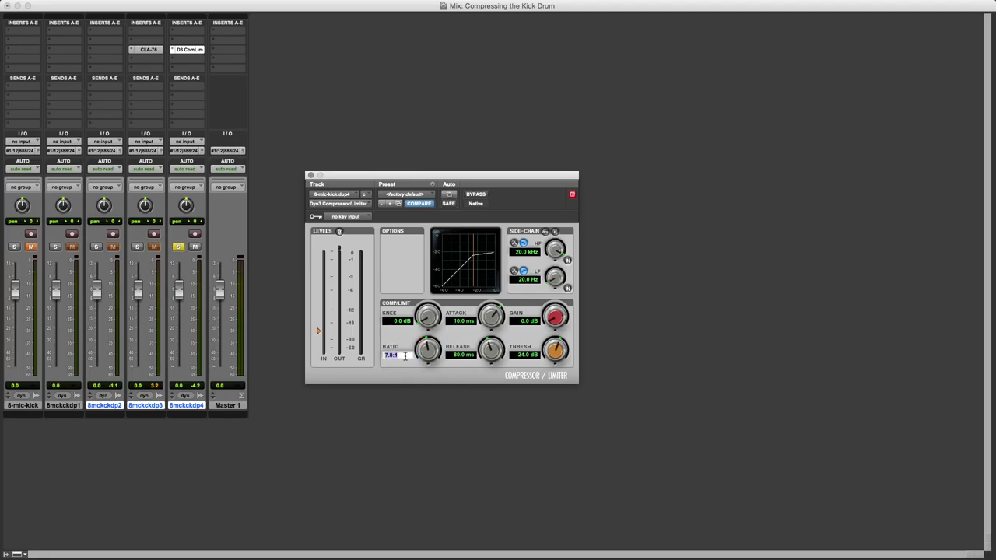
text(8)
key(Return)
key(space)
click(478, 194)
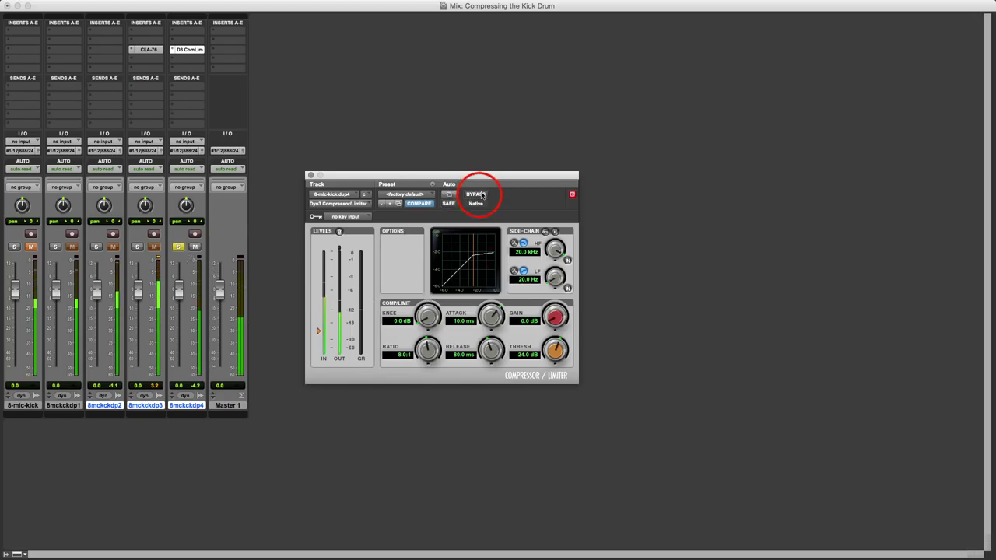
click(478, 195)
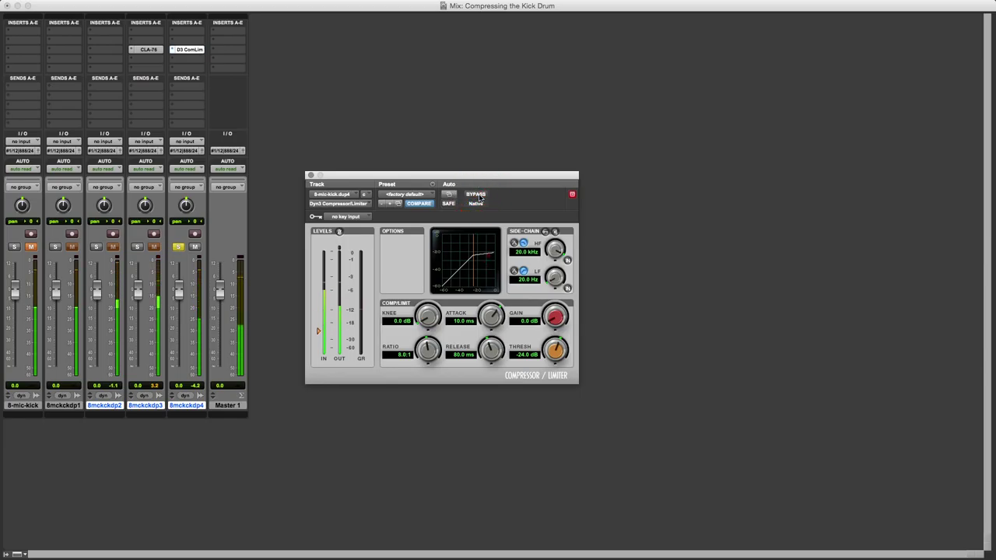
- Turn the Dyn3 attack down to 10.0 us and add 9.3 dB of gain
click(492, 325)
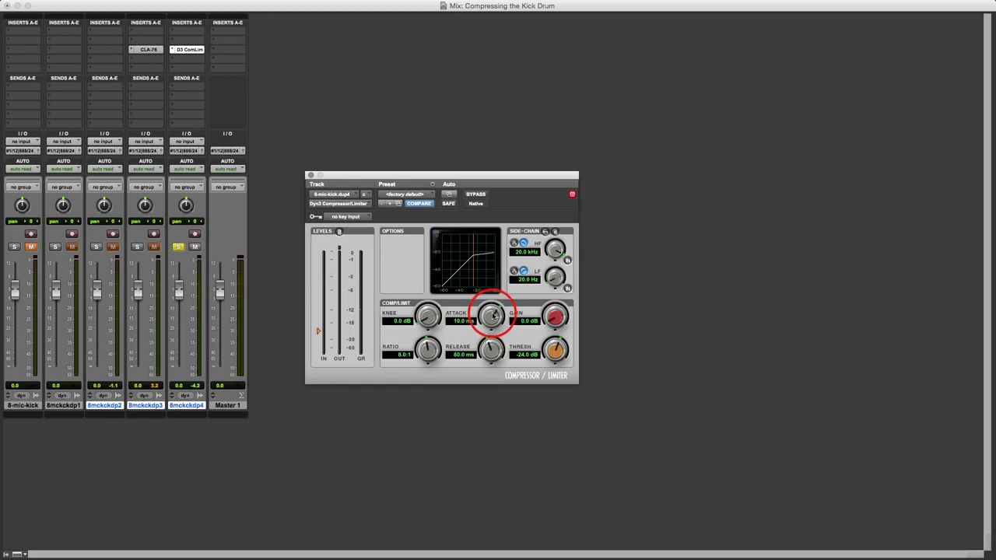
drag(492, 325, 503, 393)
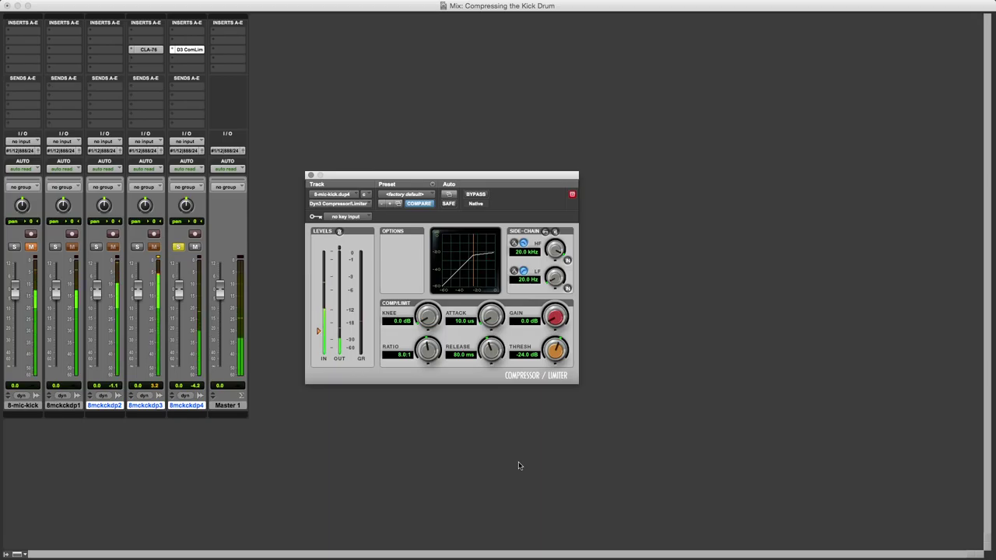
drag(552, 319, 554, 302)
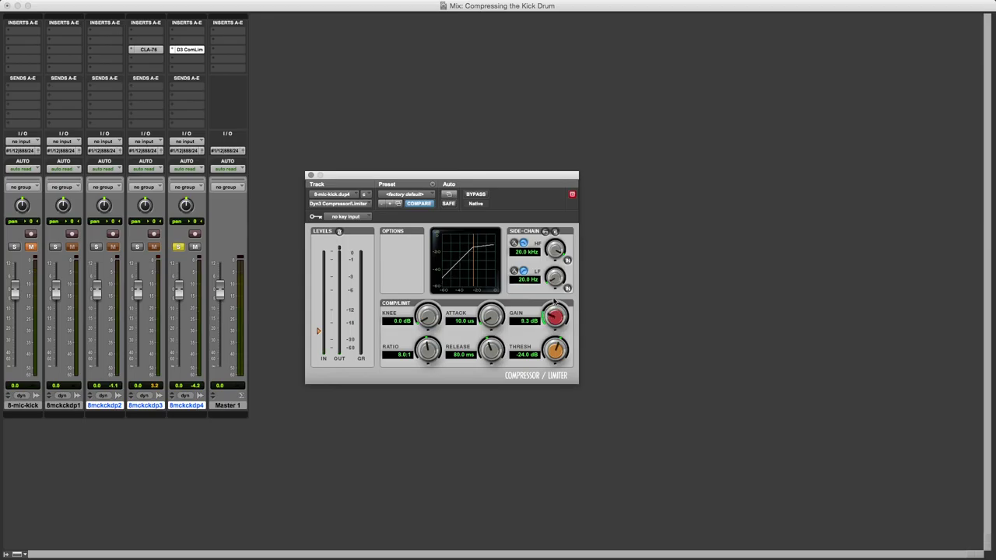
- A/B the Dyn3 against bypass on the kick, ending with it active
click(475, 196)
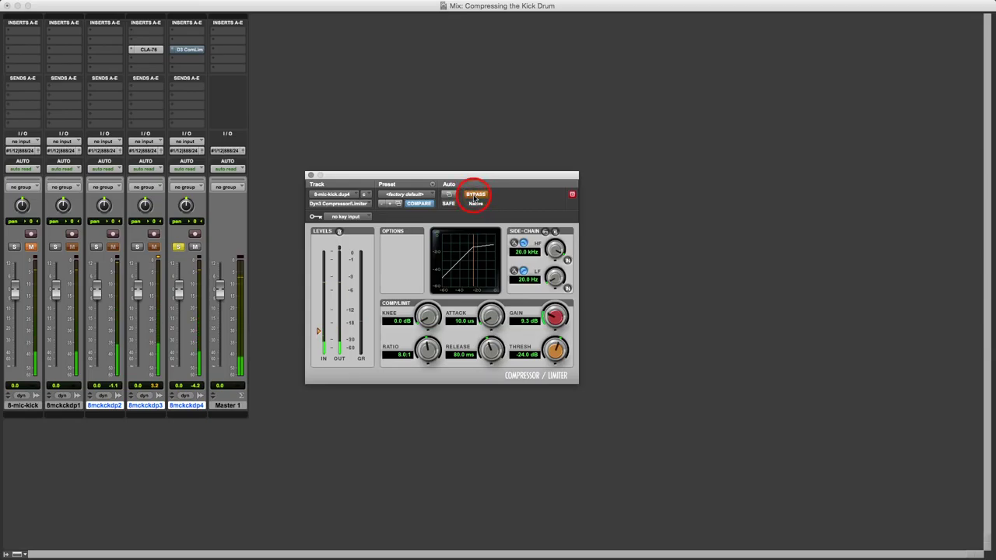
click(475, 196)
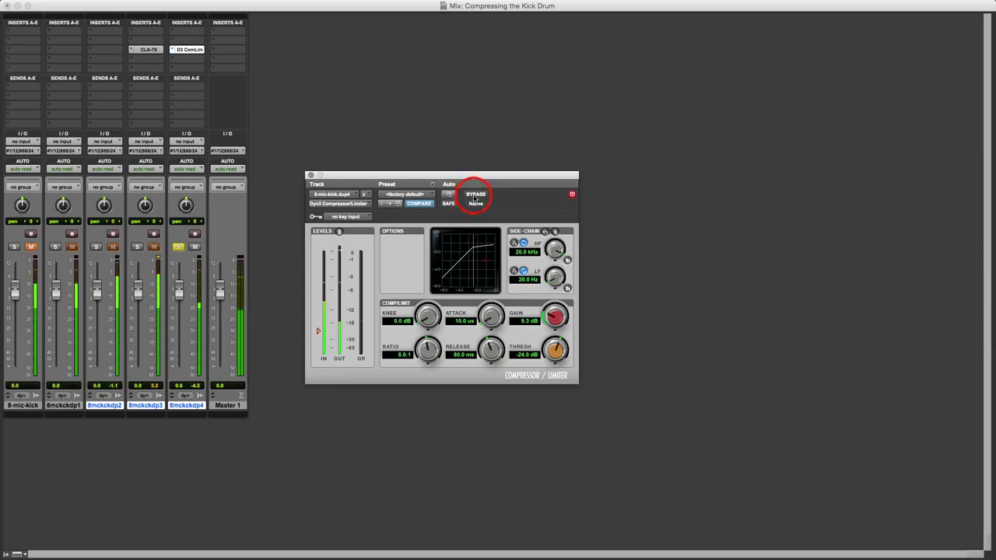
click(475, 195)
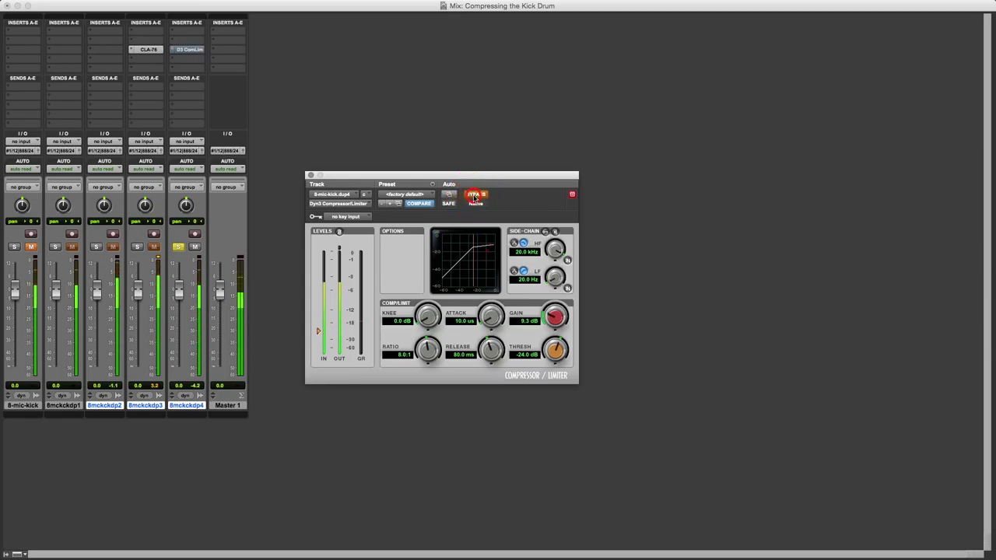
click(475, 195)
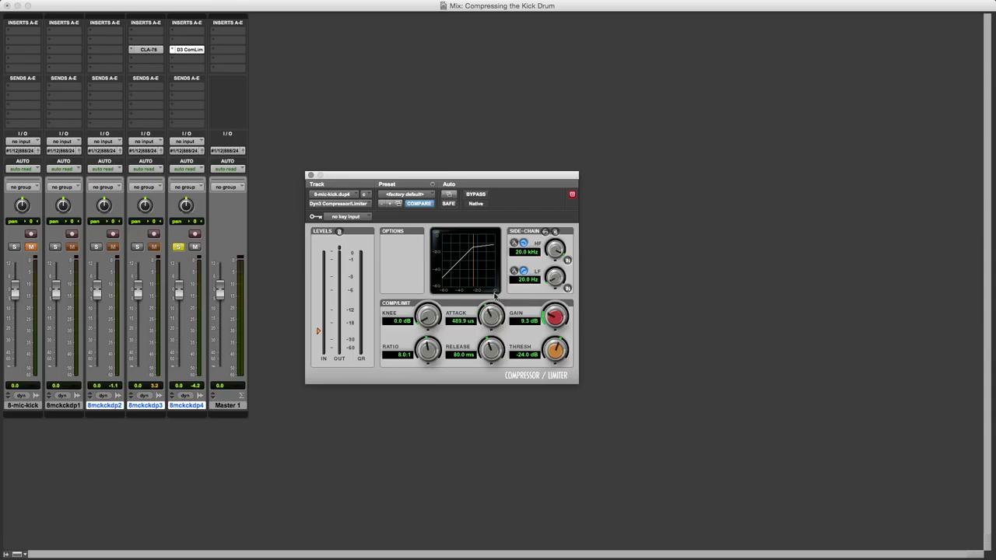
- Dial the Dyn3 attack in to 4.6 ms, then recheck it against bypass
drag(495, 296, 497, 297)
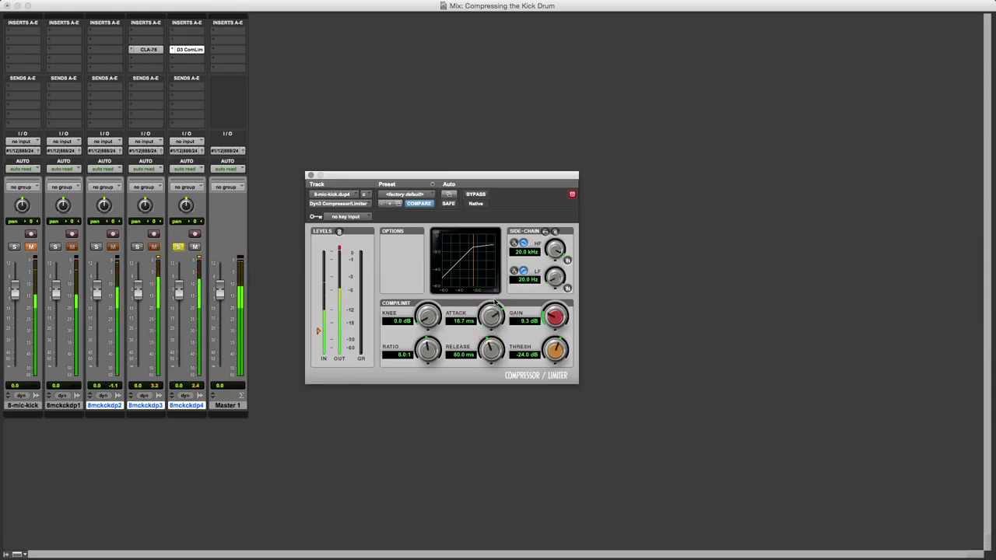
click(492, 314)
drag(492, 315, 487, 377)
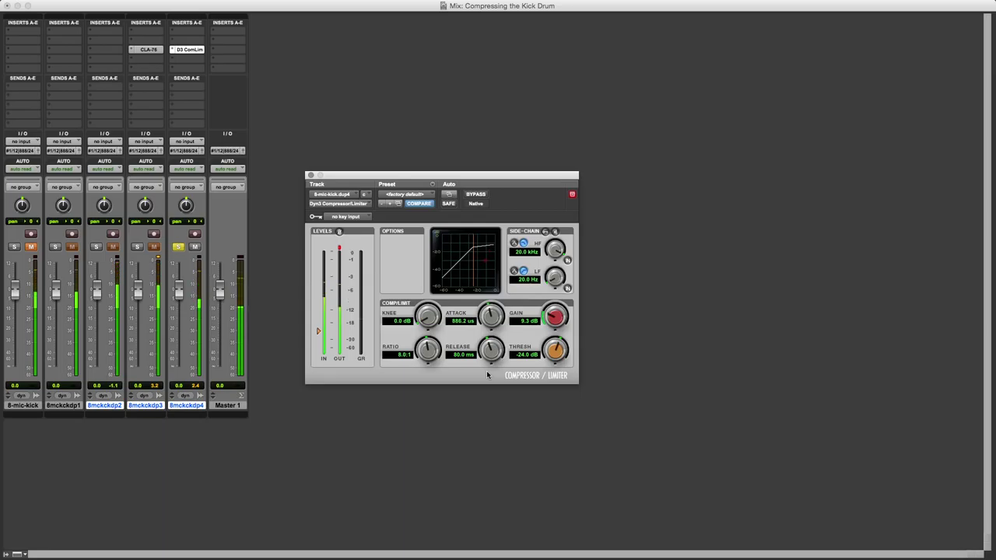
drag(491, 315, 491, 313)
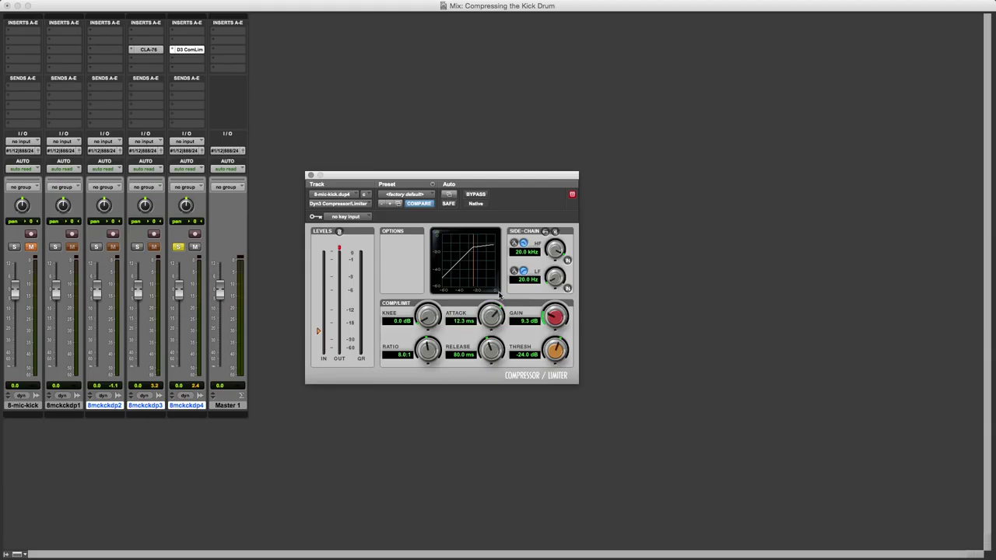
drag(492, 315, 488, 335)
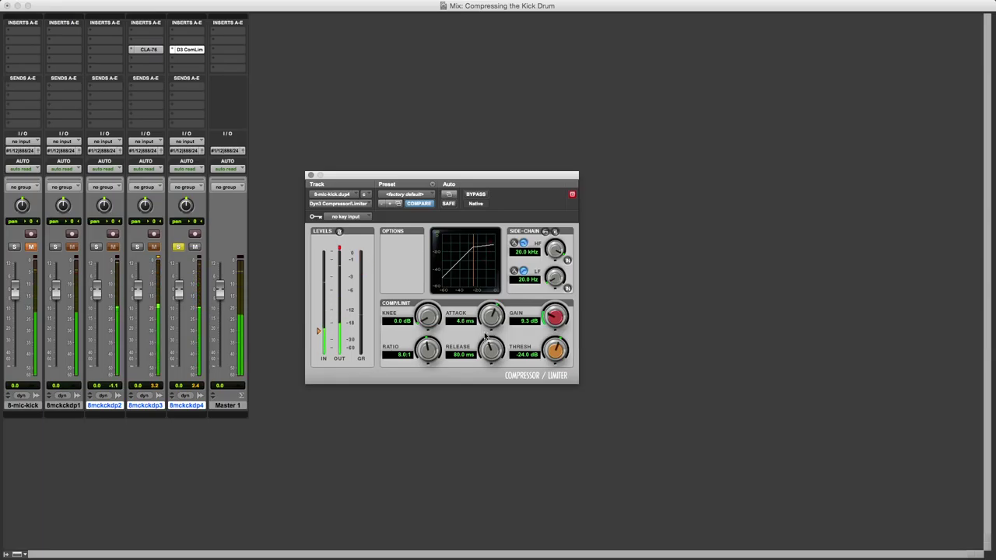
click(474, 194)
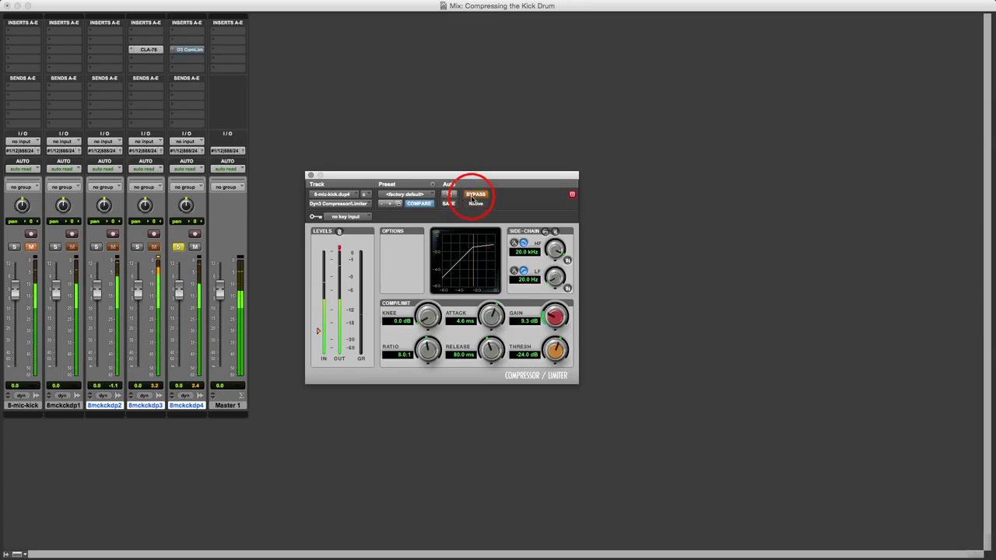
click(474, 194)
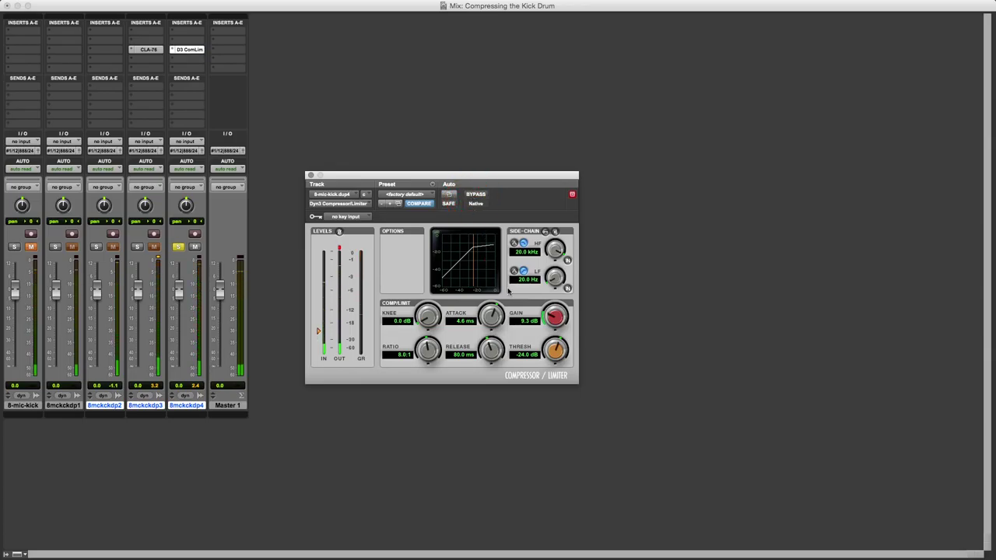
- Adjust the Dyn3 release until it reads 58.2 ms
drag(489, 351, 498, 331)
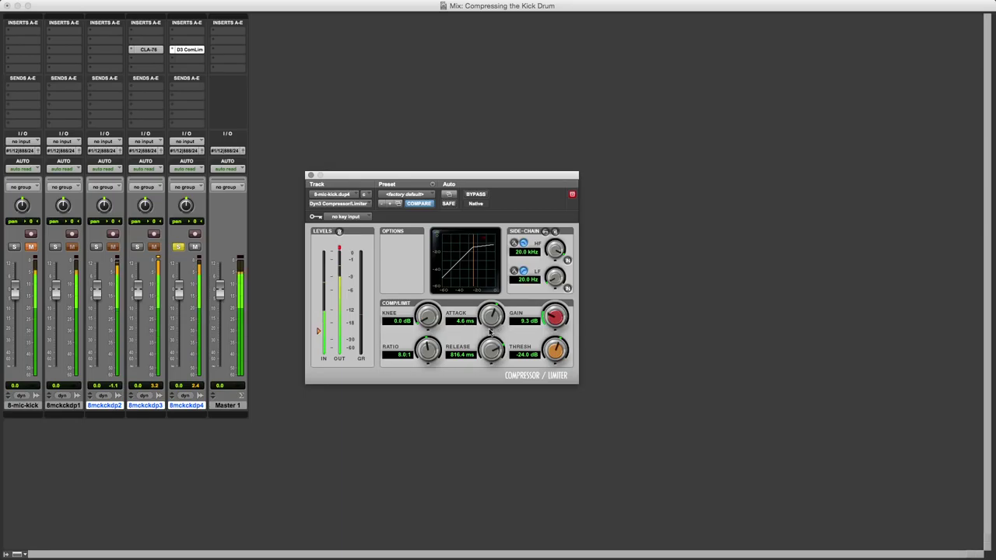
drag(487, 350, 509, 508)
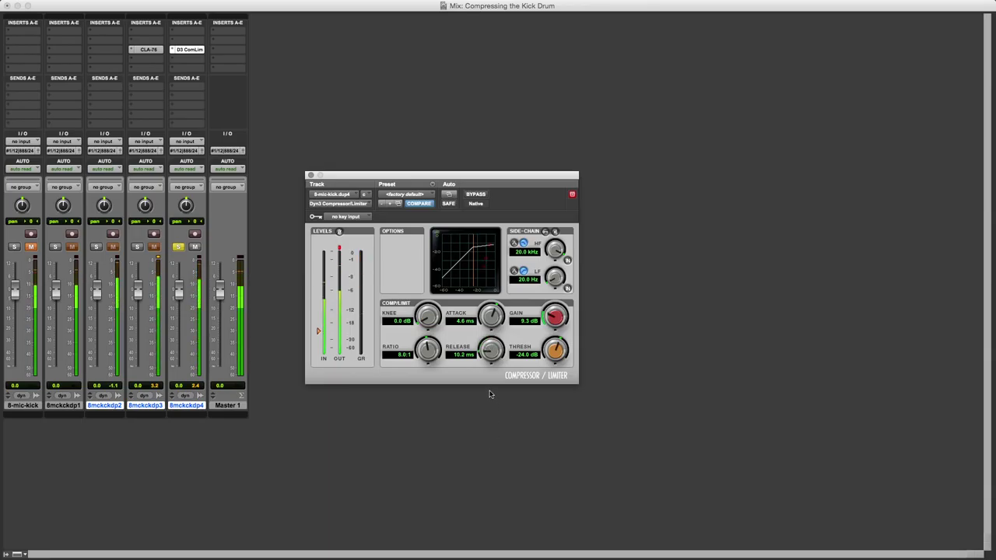
click(490, 355)
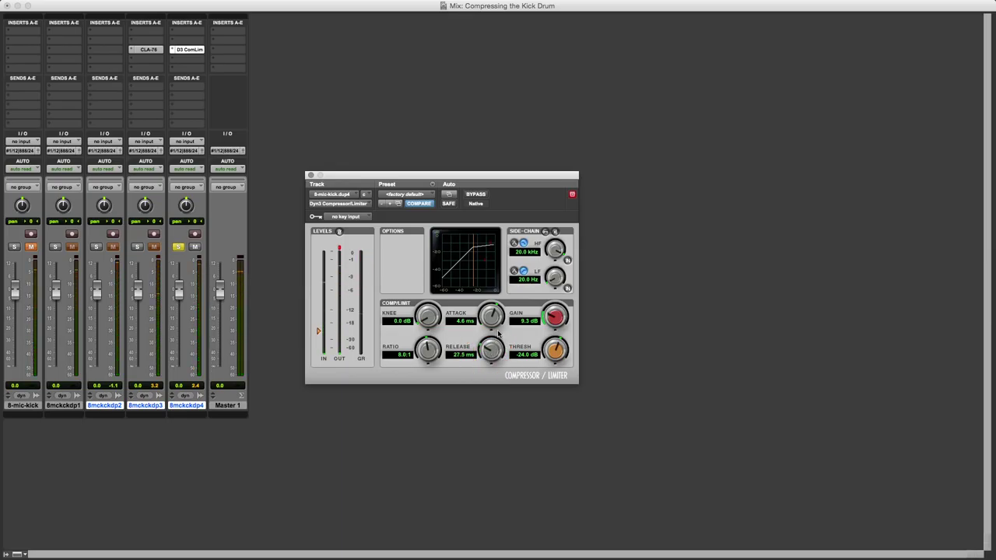
click(491, 351)
drag(490, 349, 494, 337)
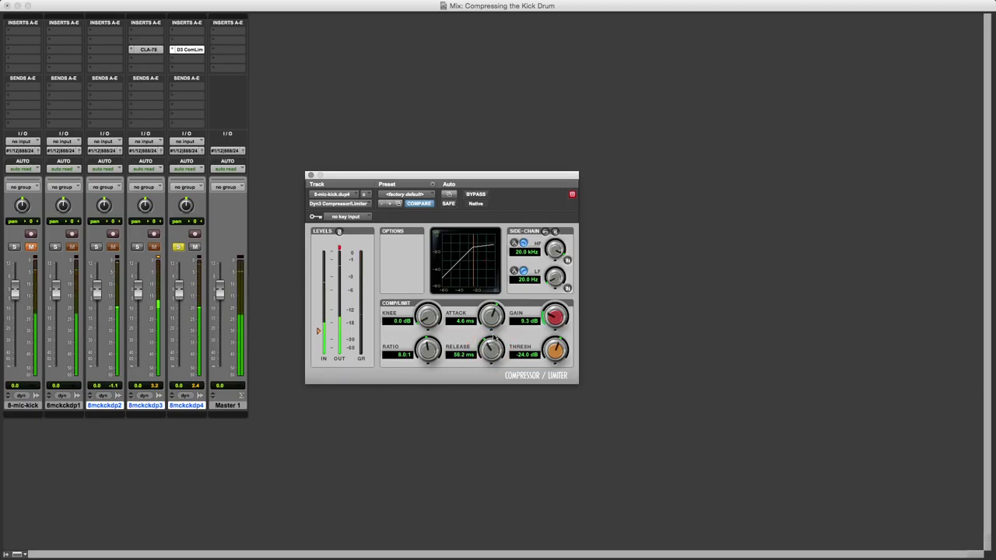
- Toggle the Dyn3 bypass several times to compare, ending with the compressor active
click(477, 195)
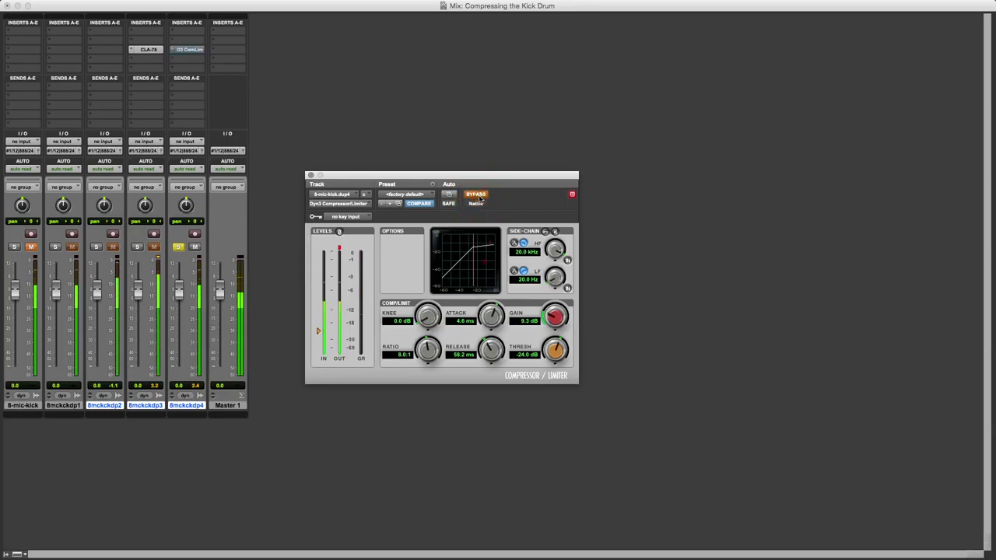
click(477, 196)
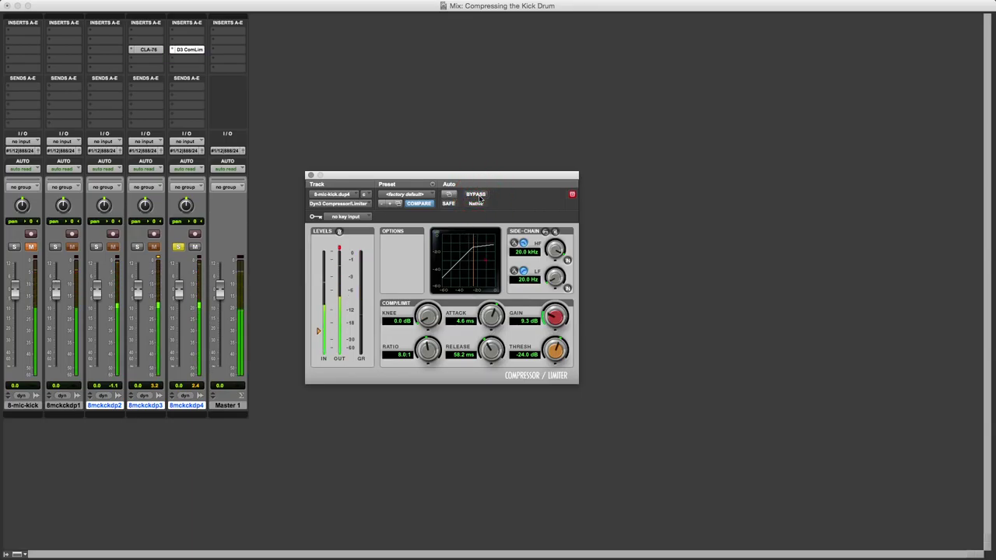
click(478, 196)
click(478, 197)
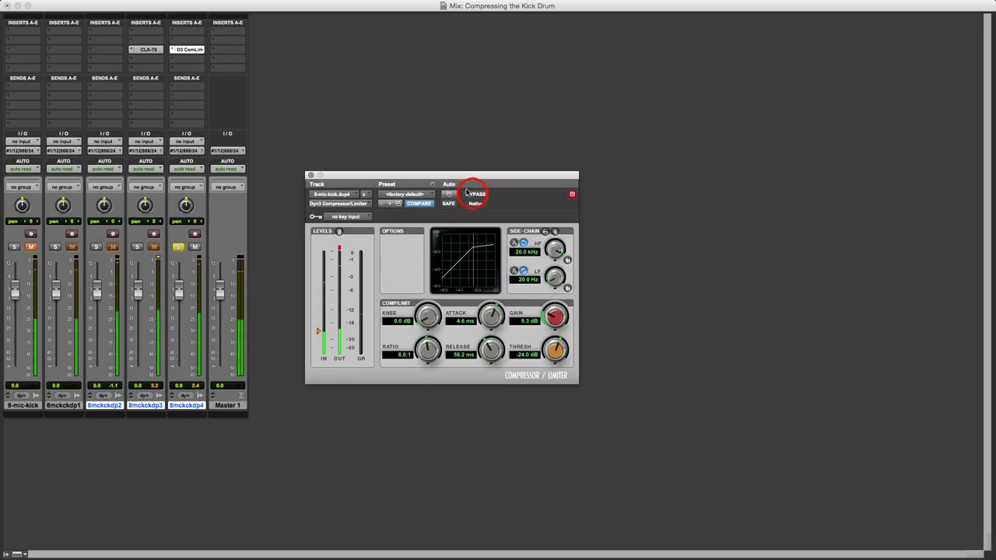
click(475, 195)
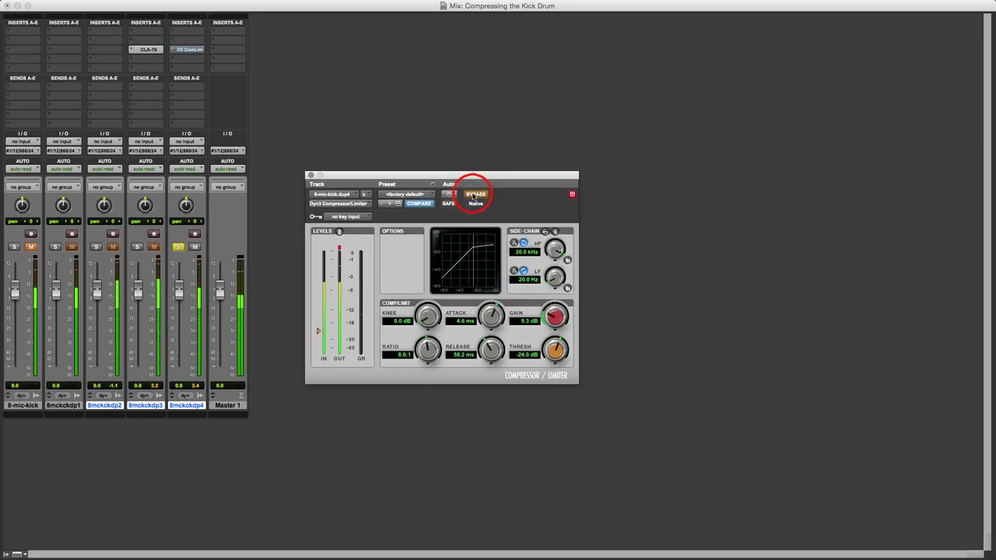
click(473, 195)
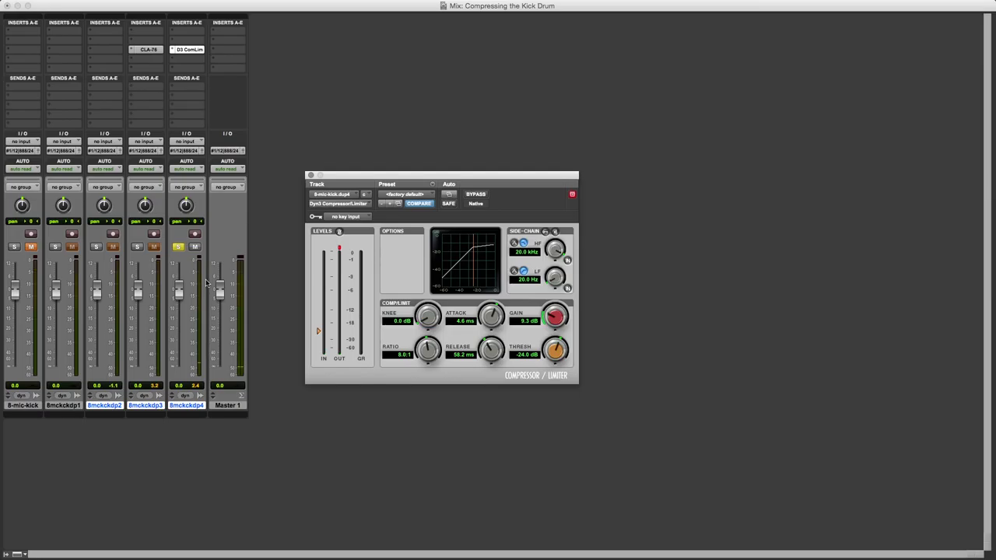
- Cycle the solo across 8mckckdp1 through 8mckckdp4 to compare the kick duplicates
click(177, 248)
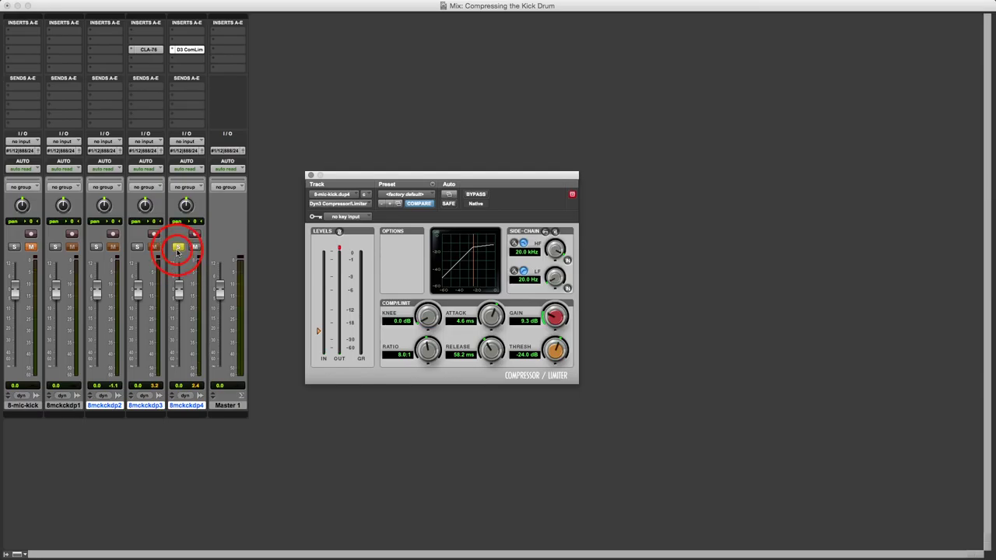
click(178, 248)
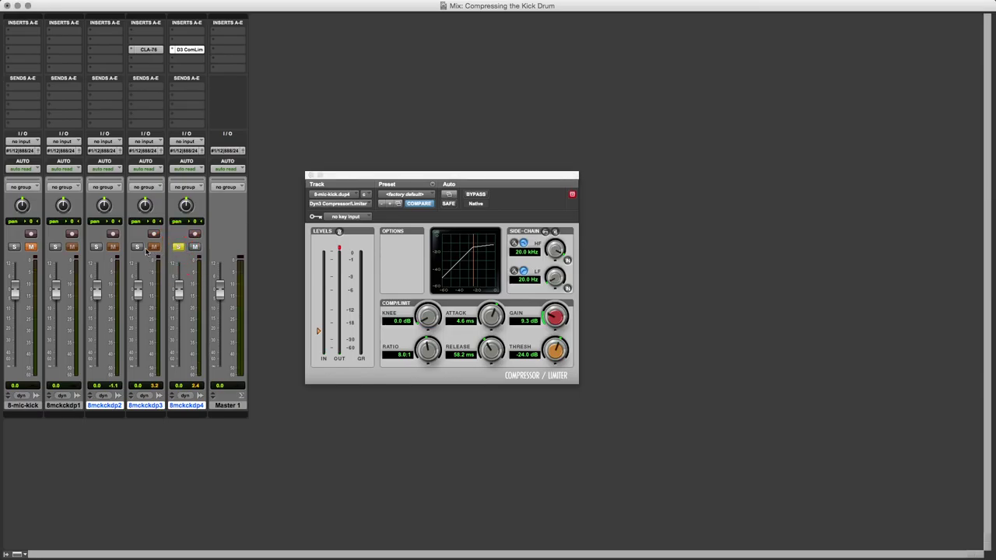
click(139, 248)
click(111, 248)
click(54, 248)
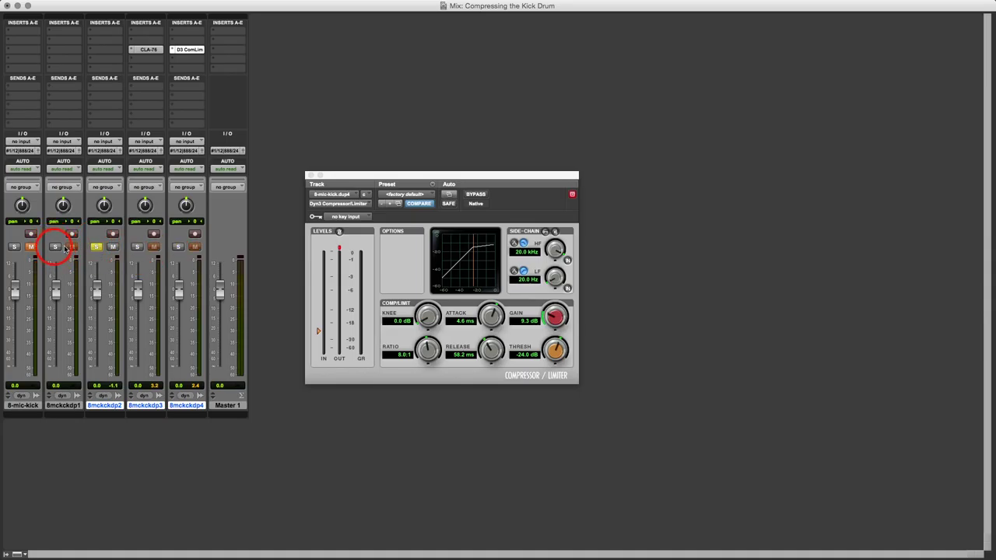
click(95, 248)
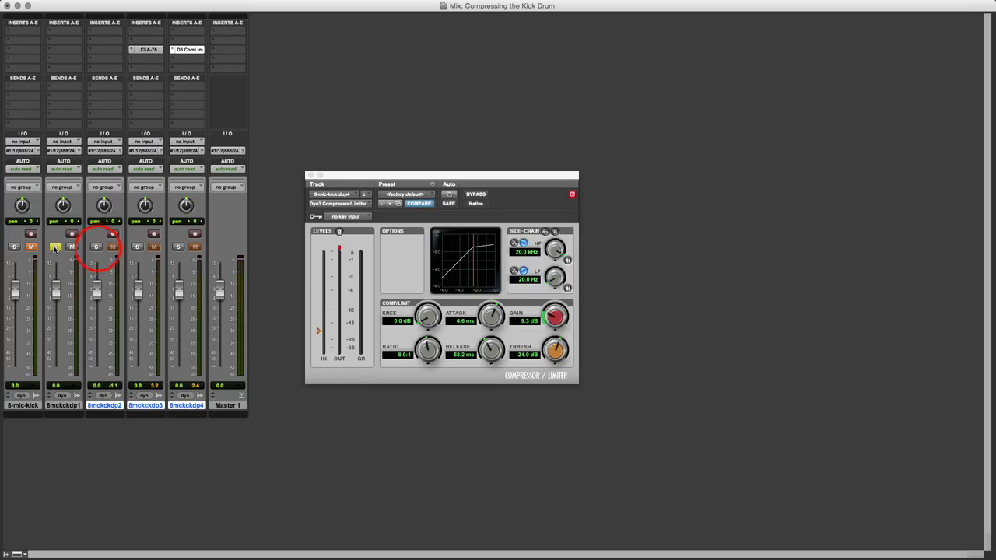
click(141, 248)
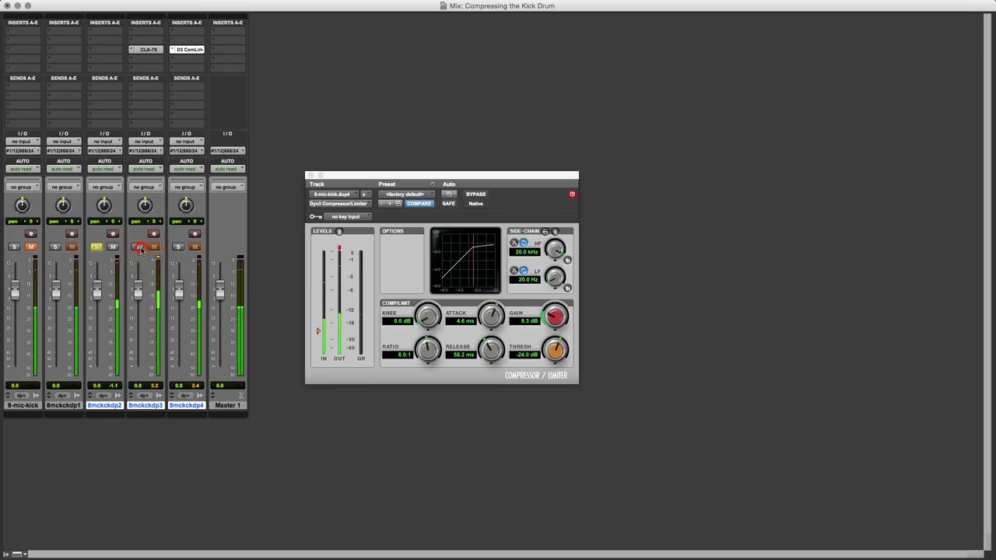
click(178, 247)
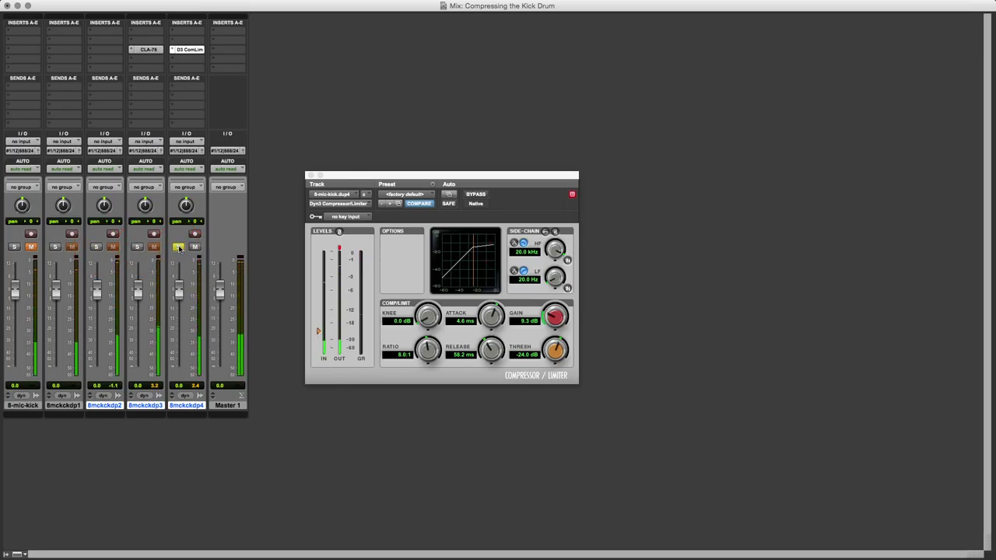
click(56, 248)
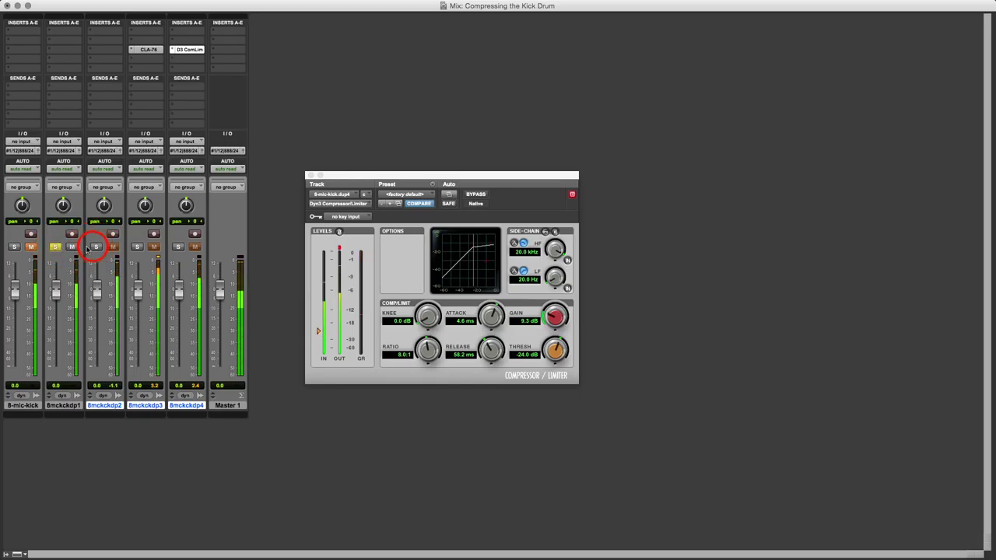
click(96, 247)
click(178, 248)
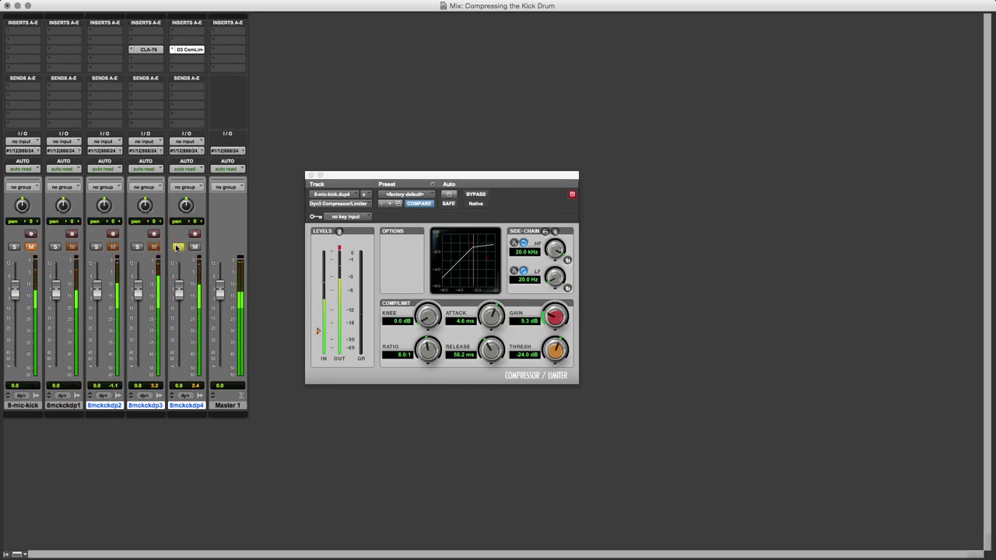
- Keep switching solo among 8mckckdp2, 8mckckdp3 and 8mckckdp4, ending with only 8mckckdp3 soloed
click(96, 247)
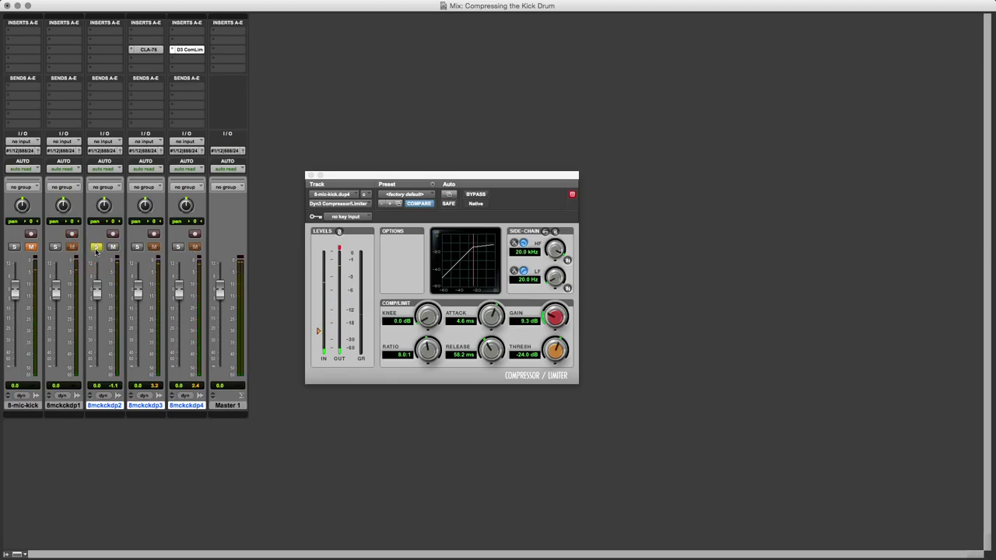
click(137, 248)
click(96, 247)
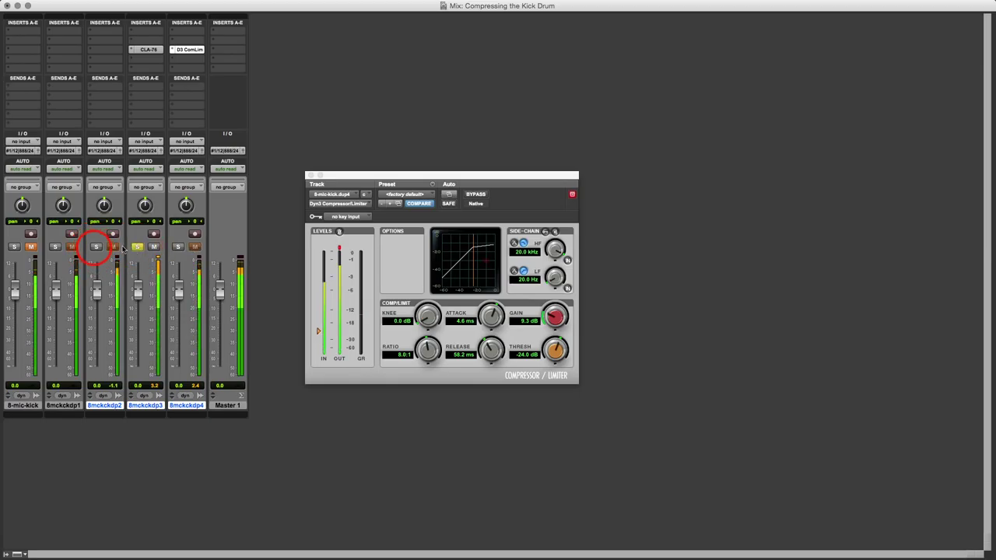
click(137, 248)
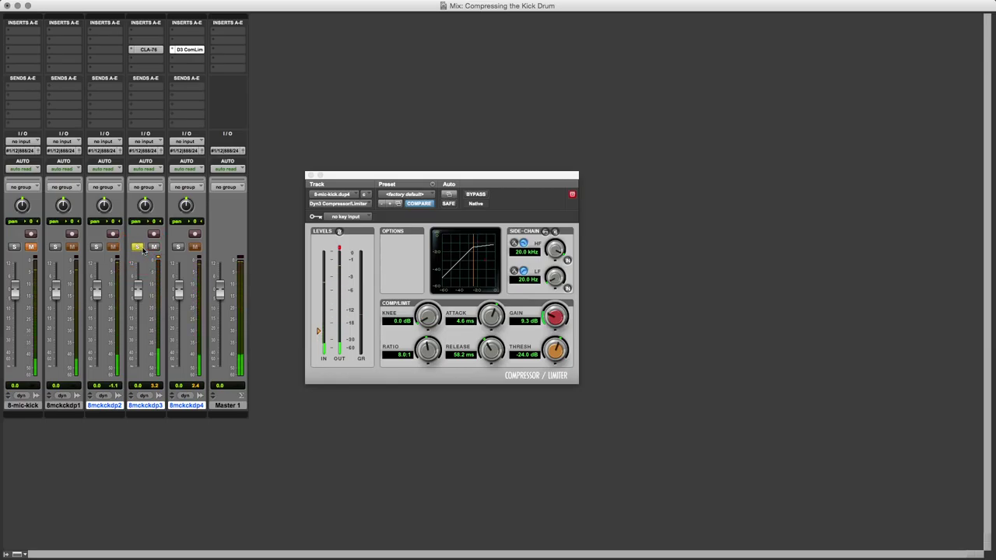
click(96, 248)
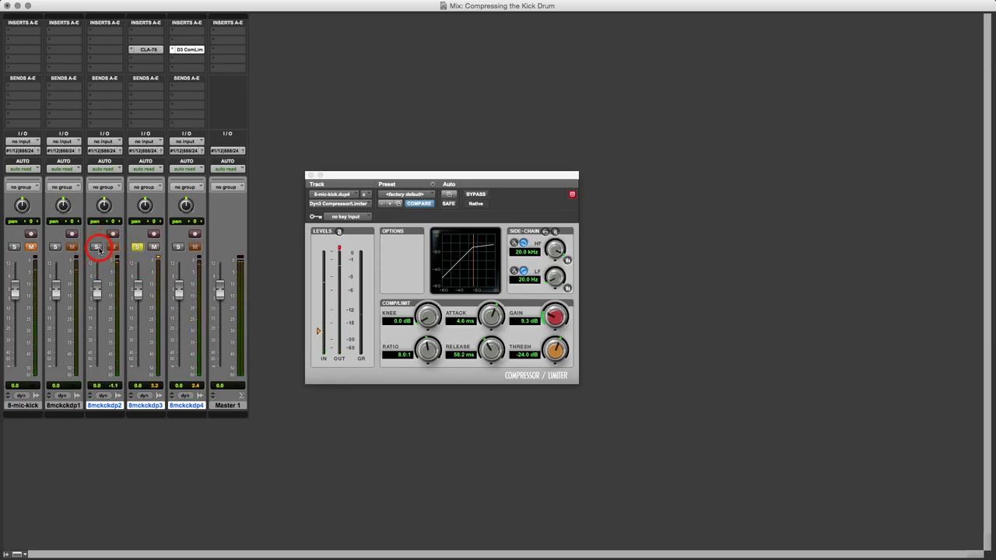
click(137, 248)
click(137, 248)
click(178, 248)
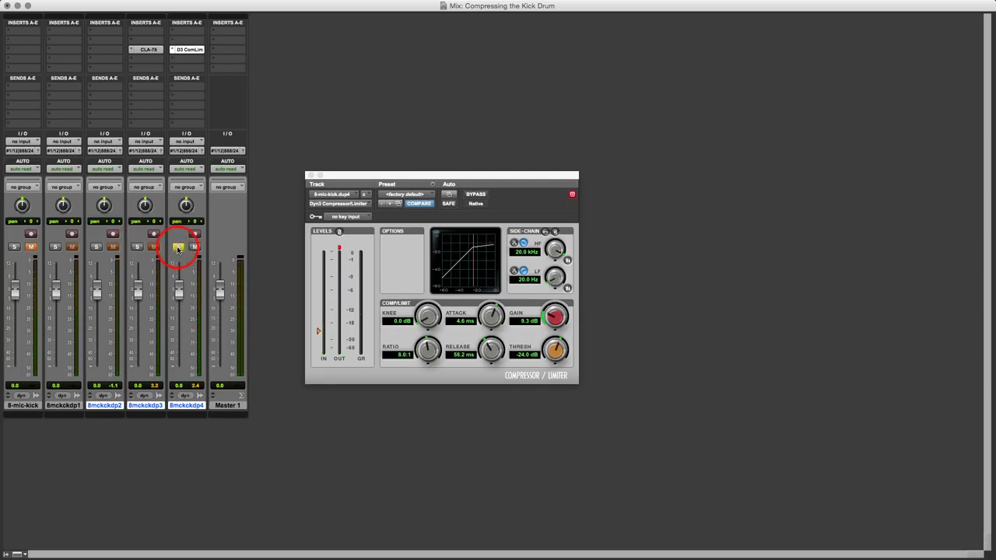
click(141, 249)
click(178, 247)
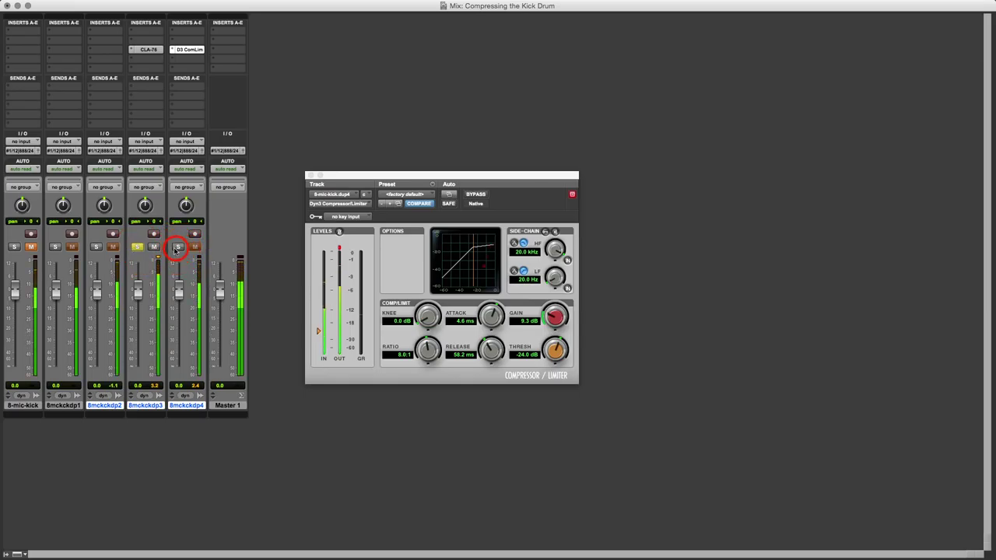
click(140, 247)
click(180, 249)
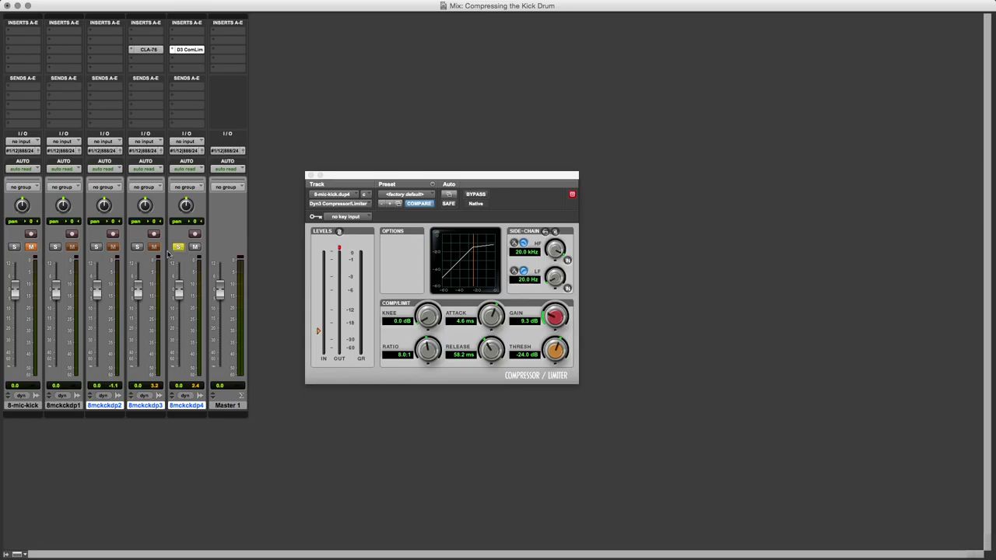
click(137, 247)
- Re-solo 8mckckdp3, lower it to -4.1 dB to match levels, and clear the Master clip indicator
click(136, 246)
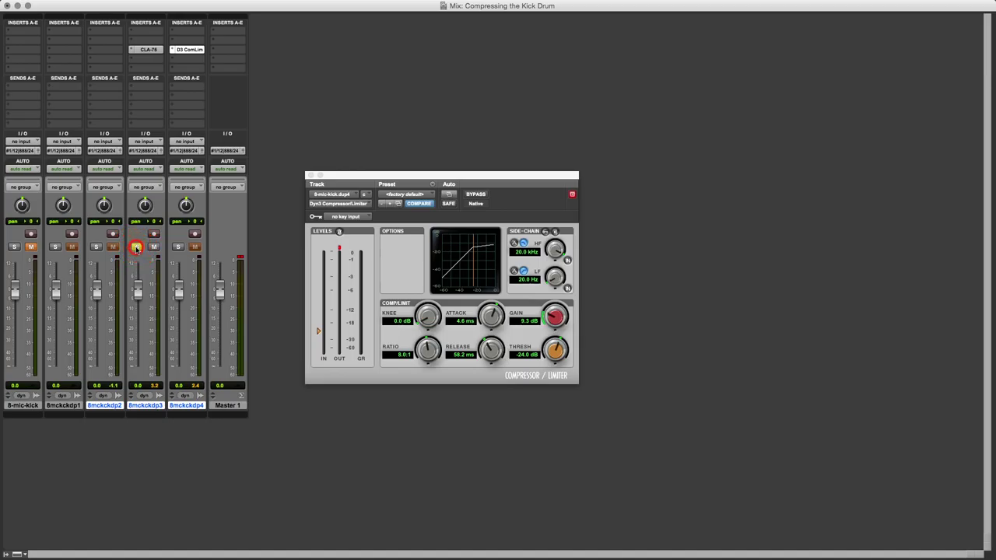
click(136, 247)
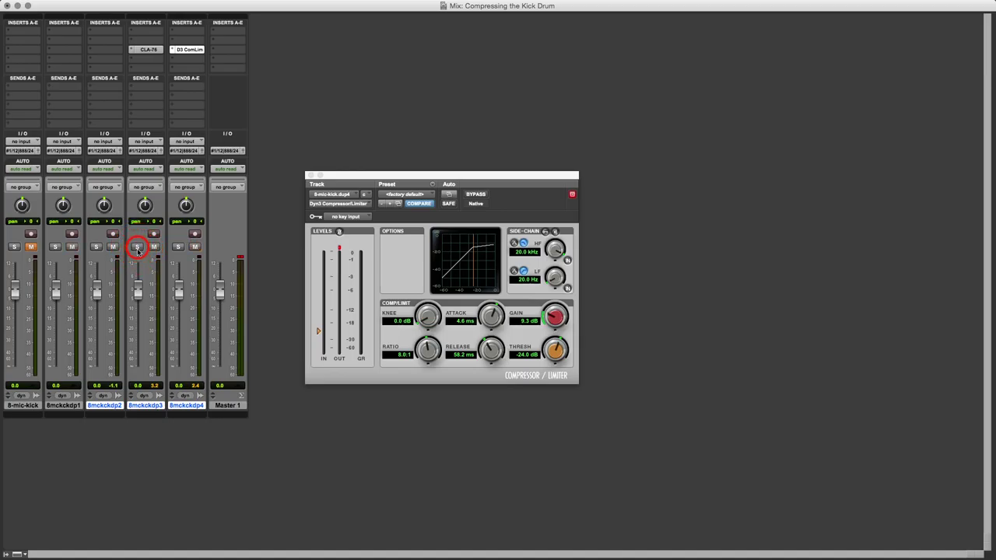
click(139, 288)
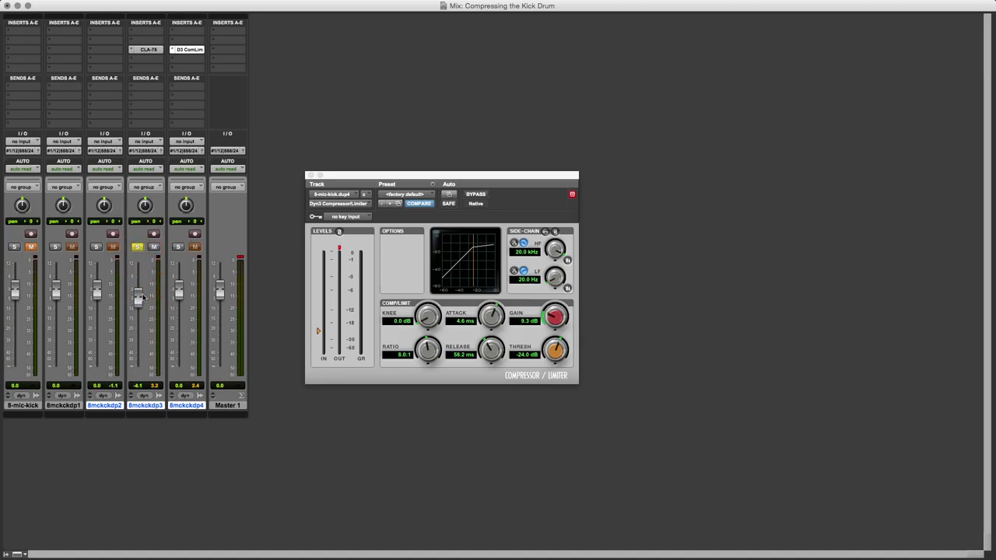
click(239, 259)
- Play and A/B the duplicates by switching solo among 8mckckdp4, 8mckckdp3, 8mckckdp2 and 8mckckdp1
key(space)
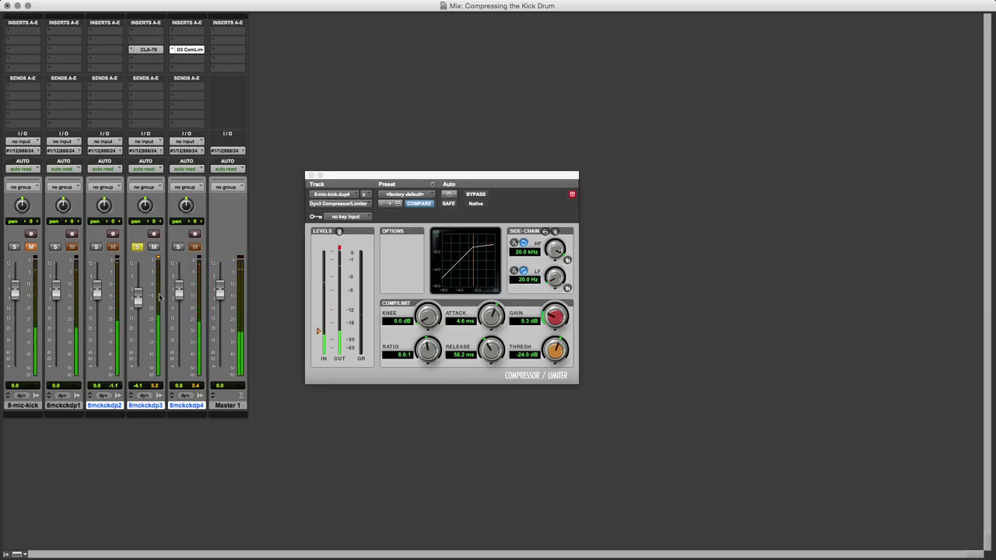
click(179, 248)
click(178, 247)
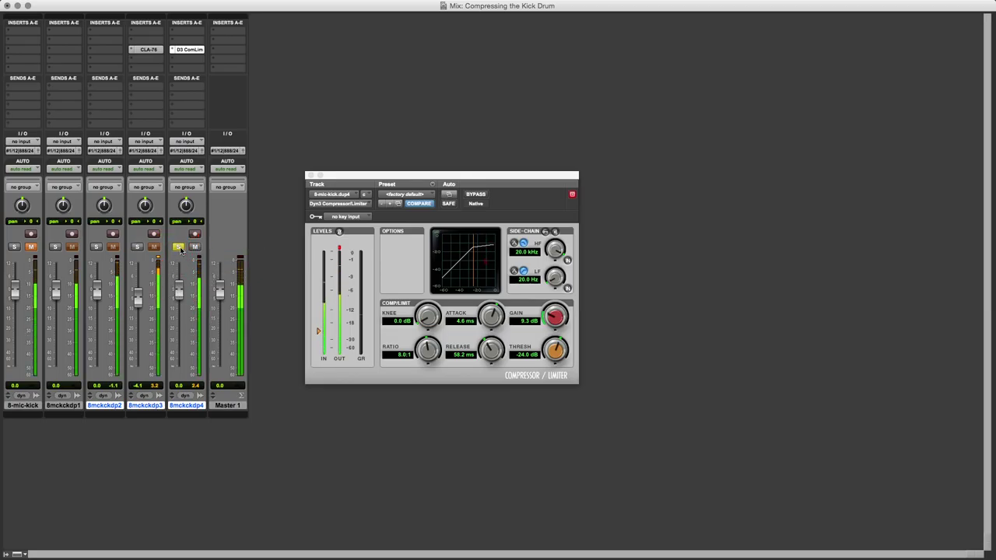
click(136, 246)
click(96, 247)
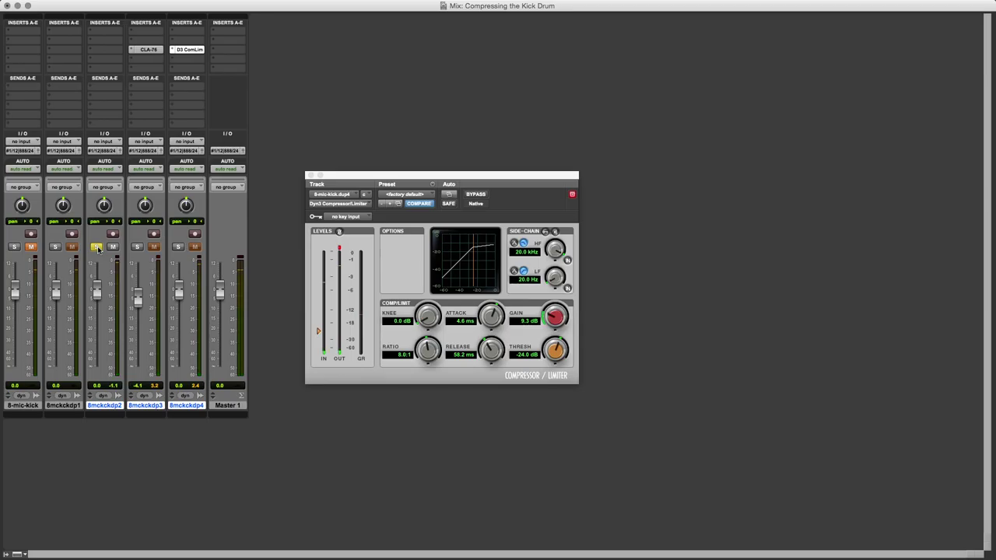
click(134, 247)
click(177, 247)
click(137, 247)
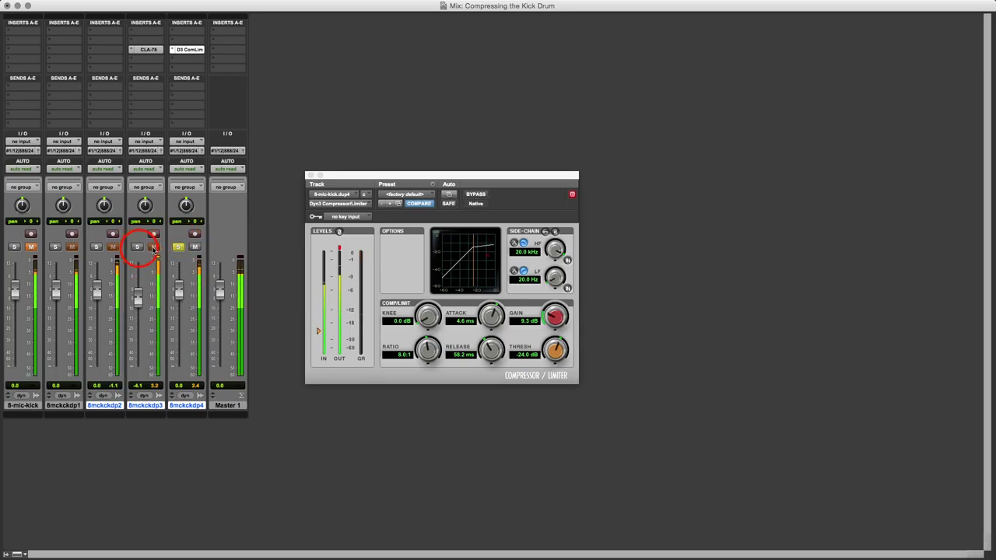
click(95, 248)
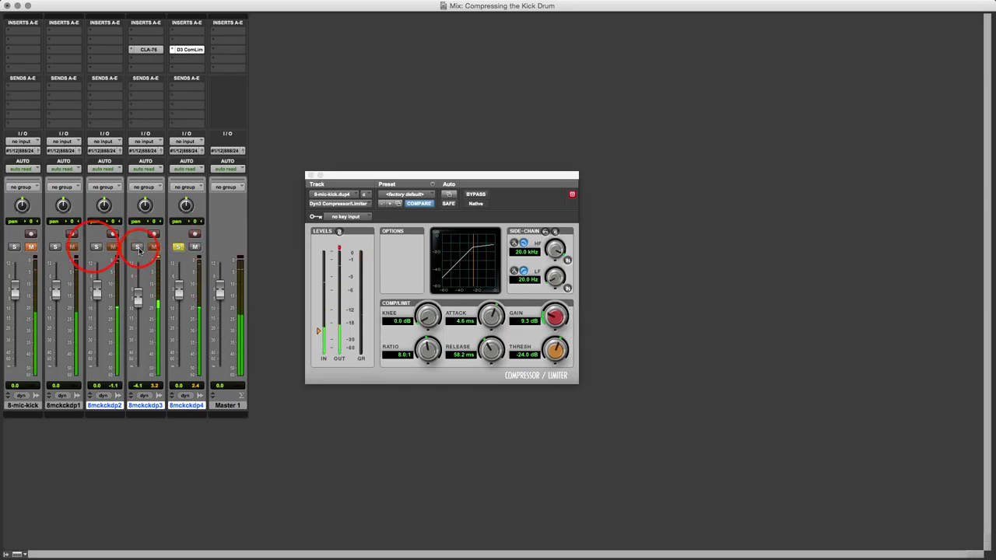
click(56, 248)
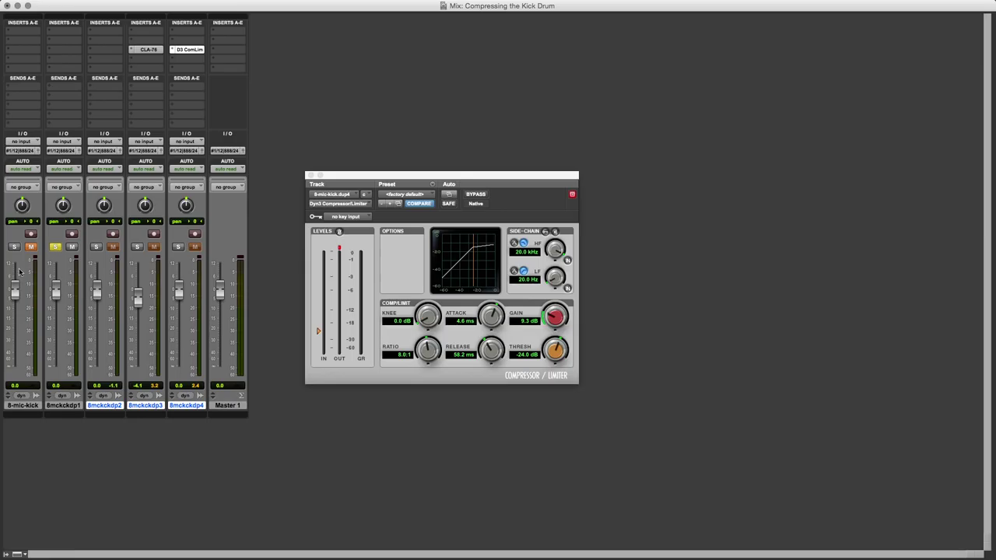
click(31, 247)
- Solo 8-mic-kick and copy 8mckckdp3's CLA-76 into its first insert slot, then open it
click(14, 247)
click(146, 51)
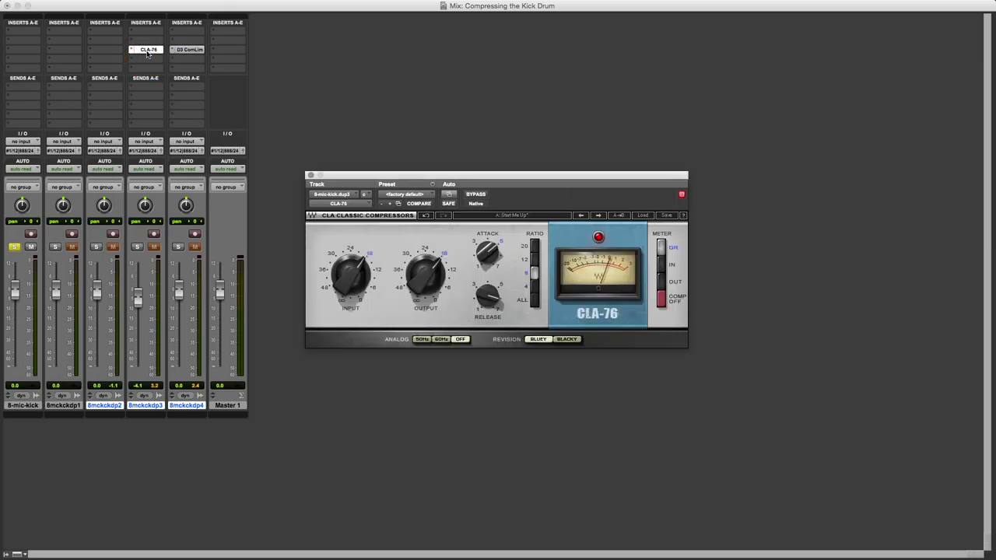
drag(146, 51, 32, 56)
click(32, 54)
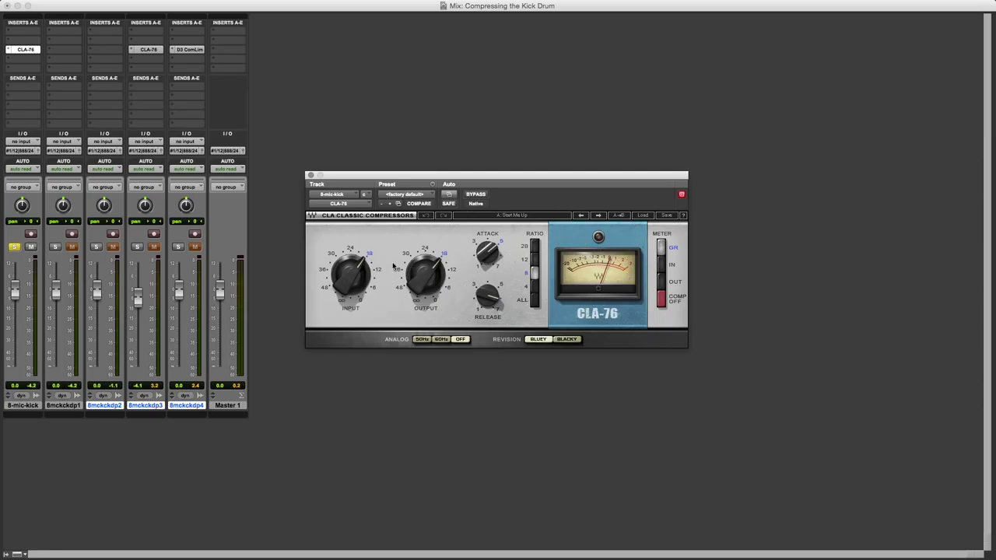
key(super+equal)
- Move the CLA-76 window below the tracks, zoom out to the whole session, and hide the clip gain line
click(486, 177)
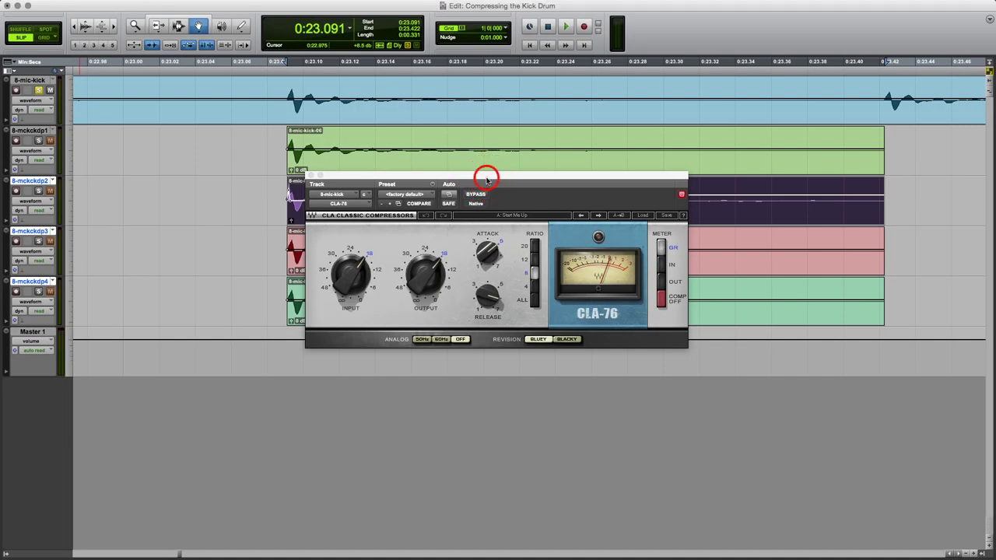
drag(486, 178, 542, 353)
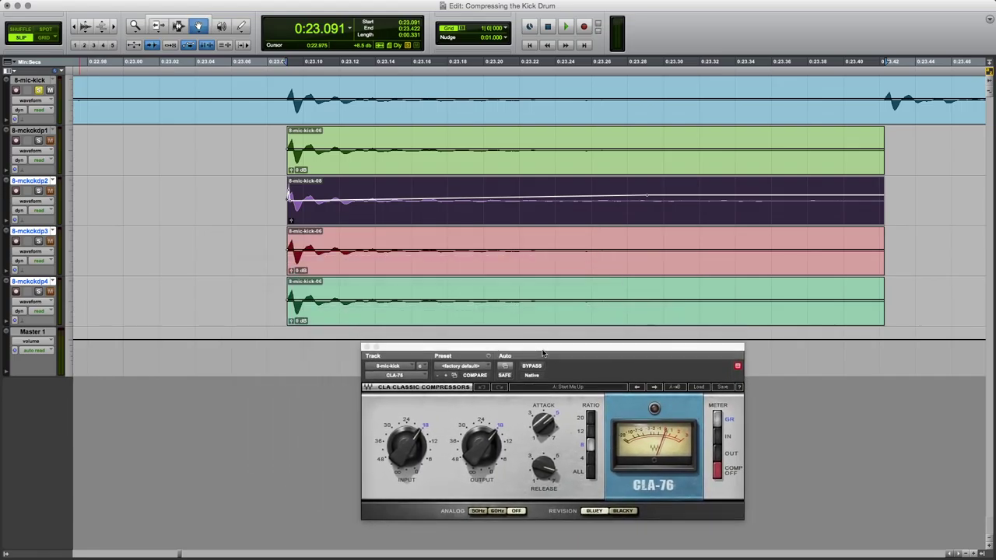
double_click(135, 27)
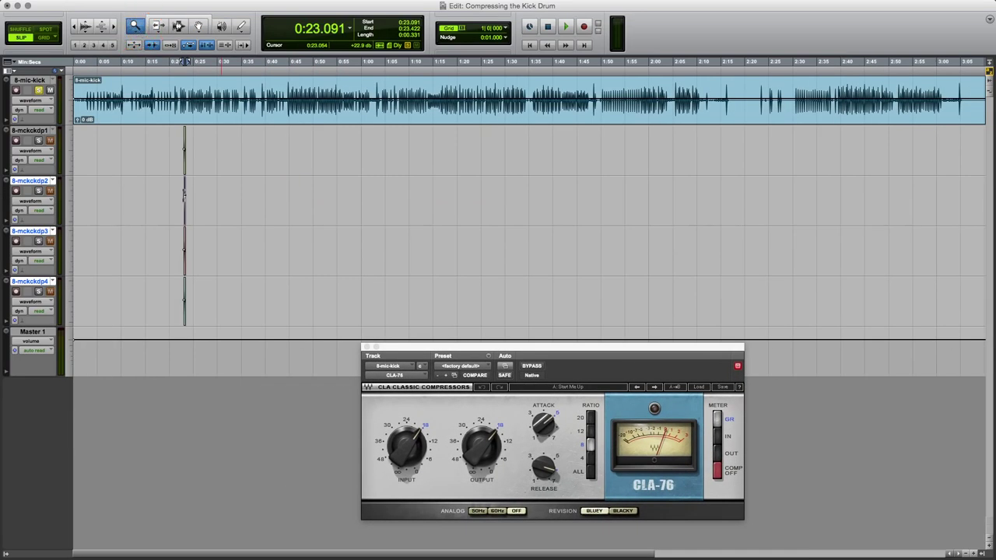
click(129, 3)
mouse_move(157, 44)
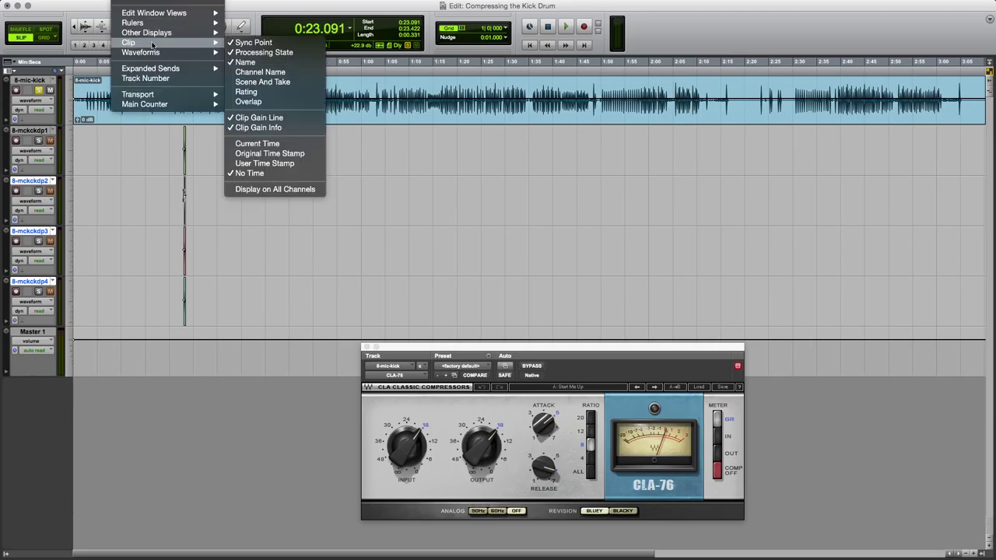
click(253, 117)
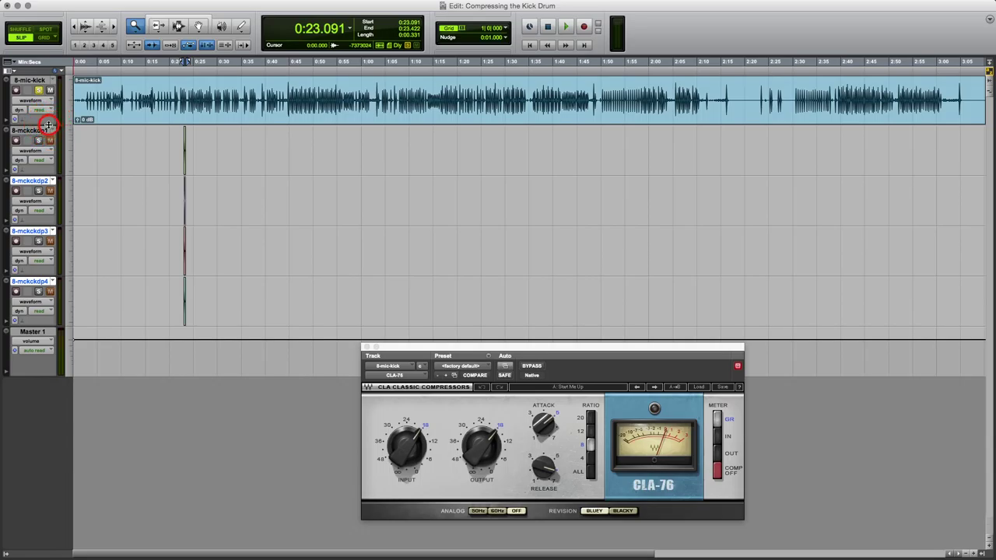
- Make the 8-mic-kick track much taller and play it from the session start
drag(49, 126, 68, 219)
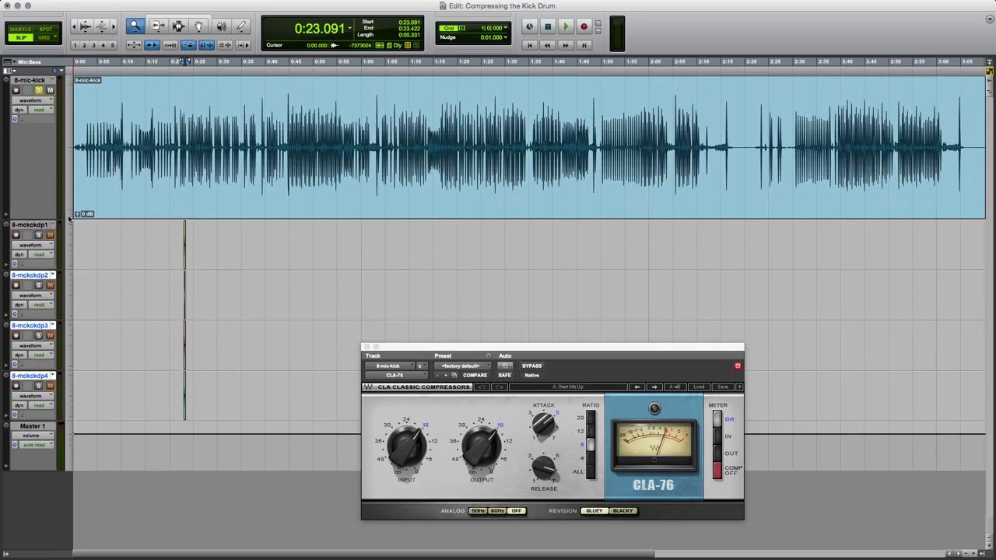
click(199, 25)
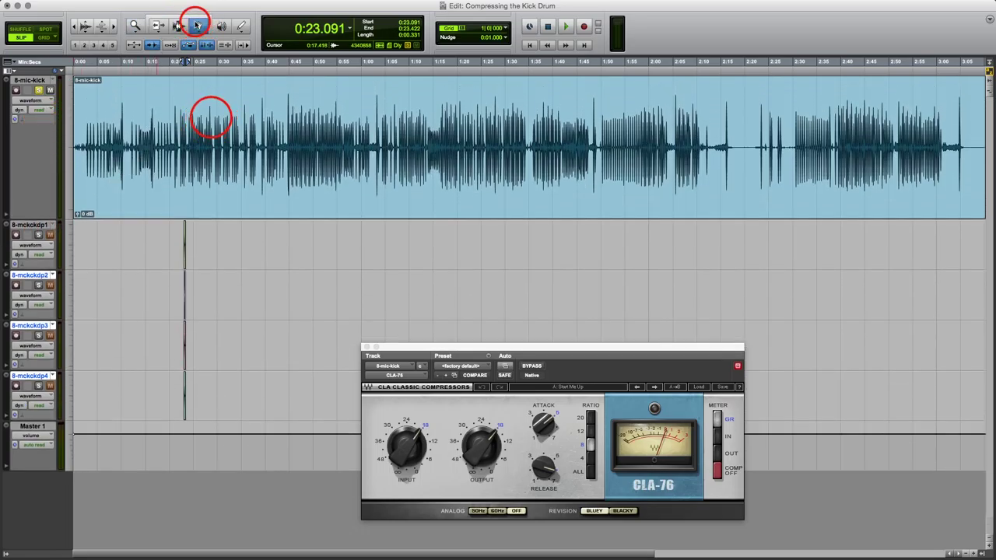
click(211, 118)
key(Return)
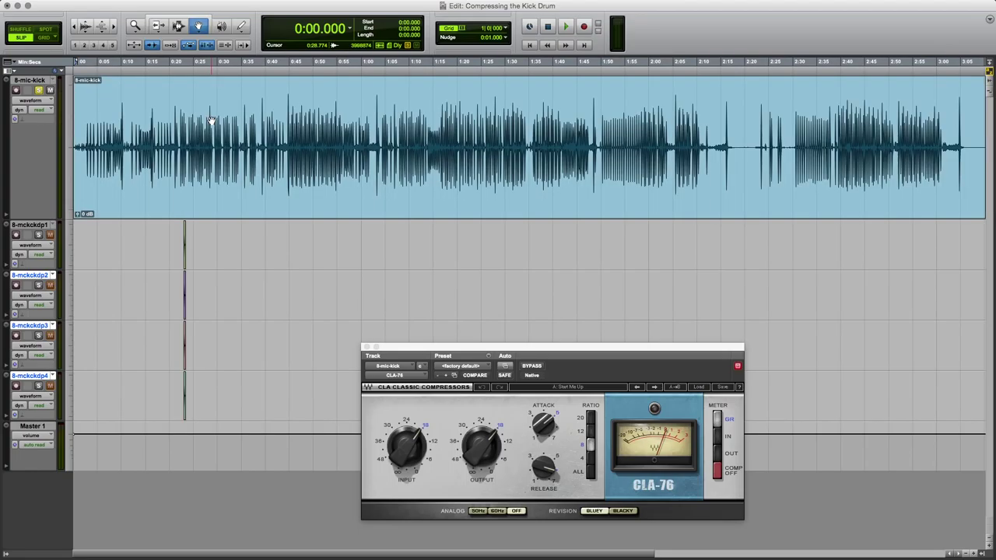
key(space)
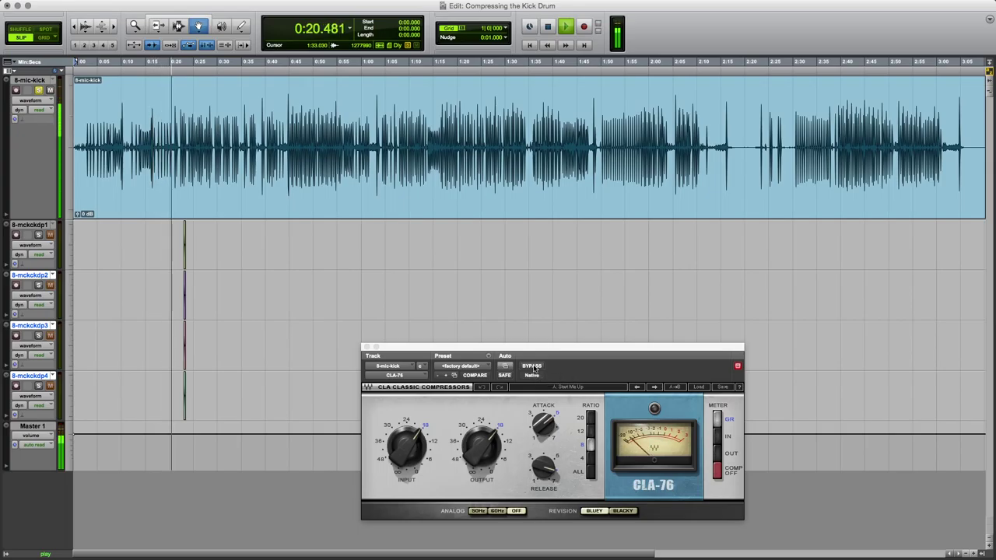
- Toggle the CLA-76 bypass on and off during playback, stopping with the compressor bypassed
click(533, 367)
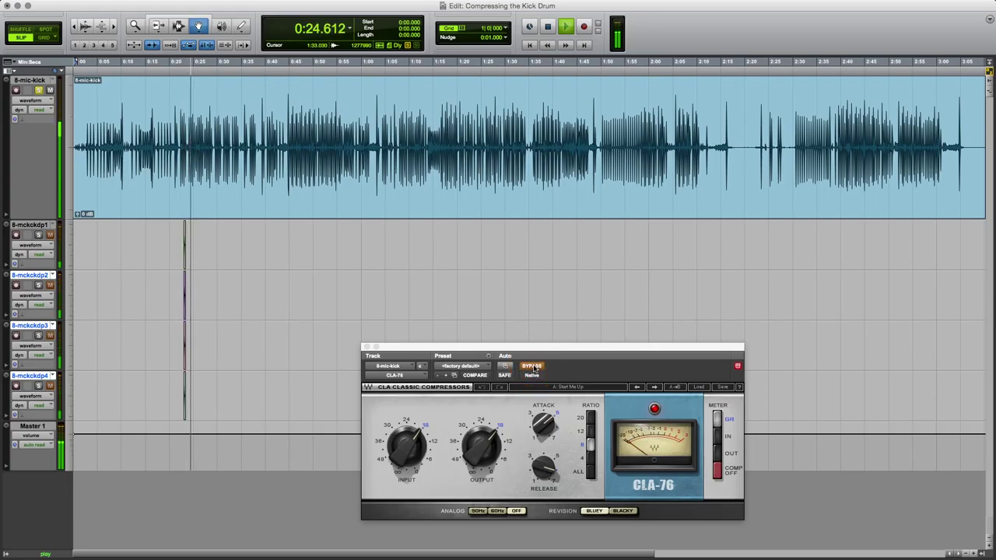
click(534, 368)
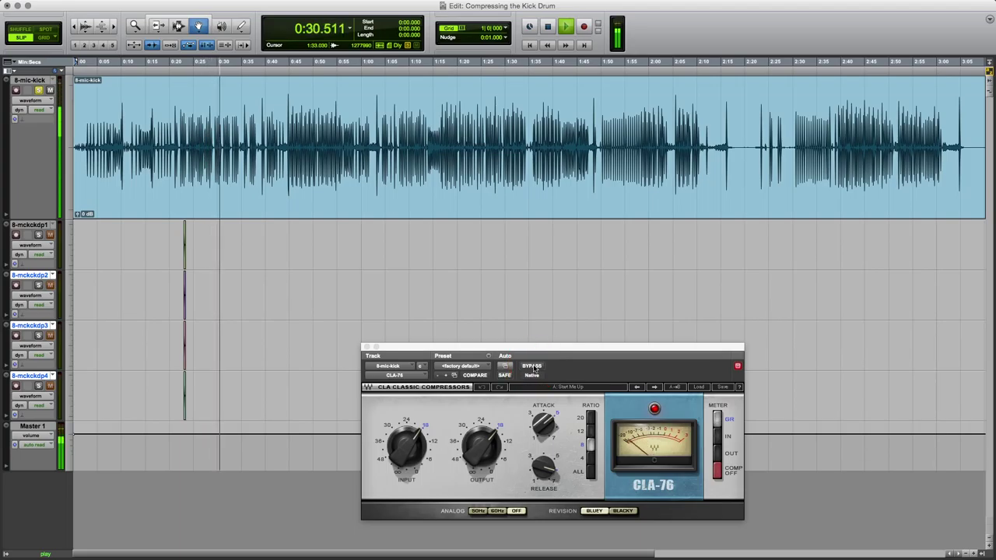
click(533, 368)
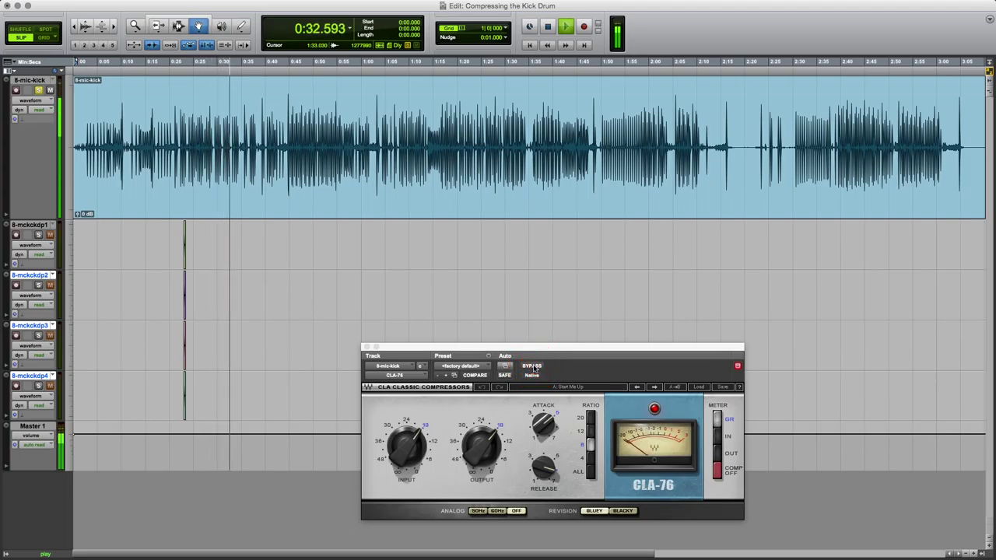
click(533, 367)
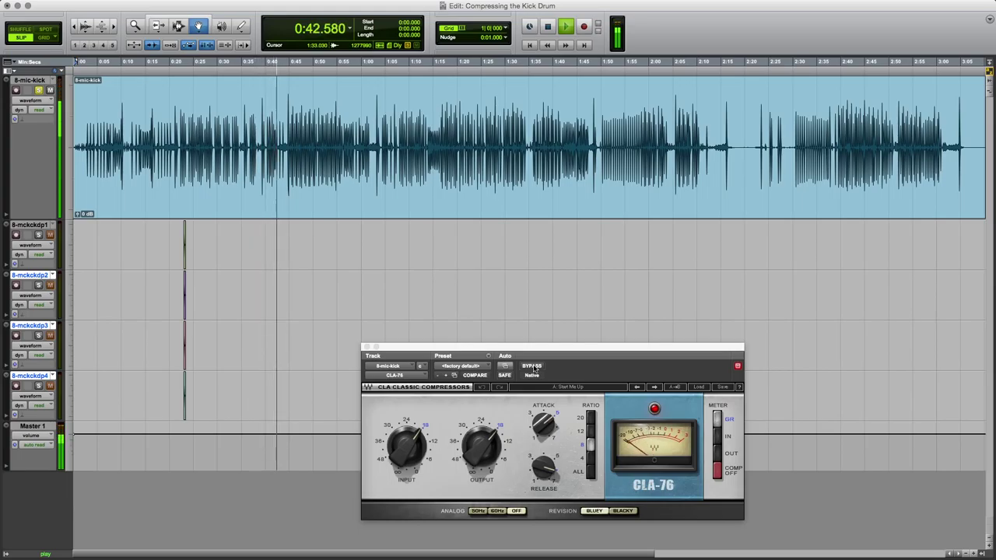
click(533, 367)
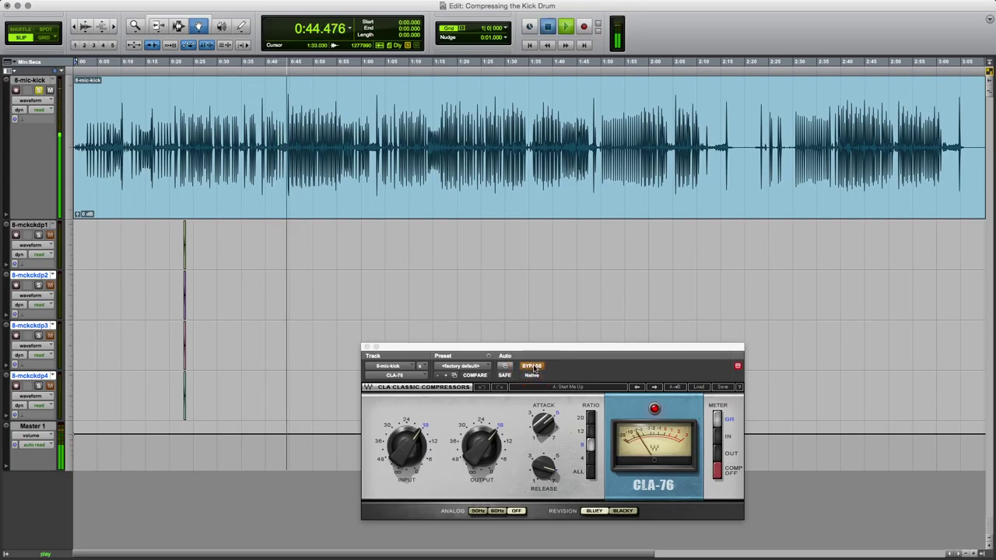
key(space)
- In the Mix window, duplicate 8-mic-kick without inserts as 8mckckdp5, then solo the original
key(super+equal)
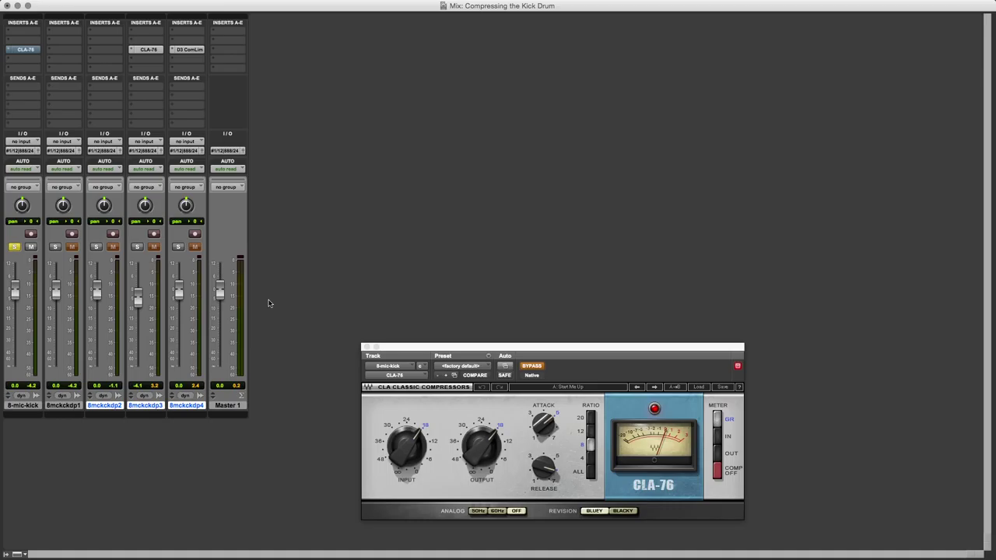
click(23, 405)
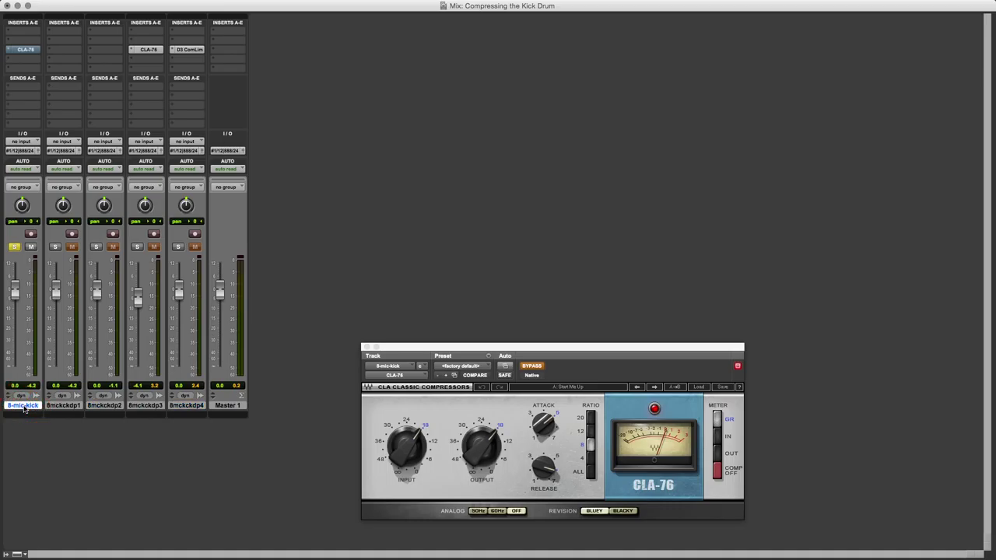
right_click(24, 408)
click(60, 467)
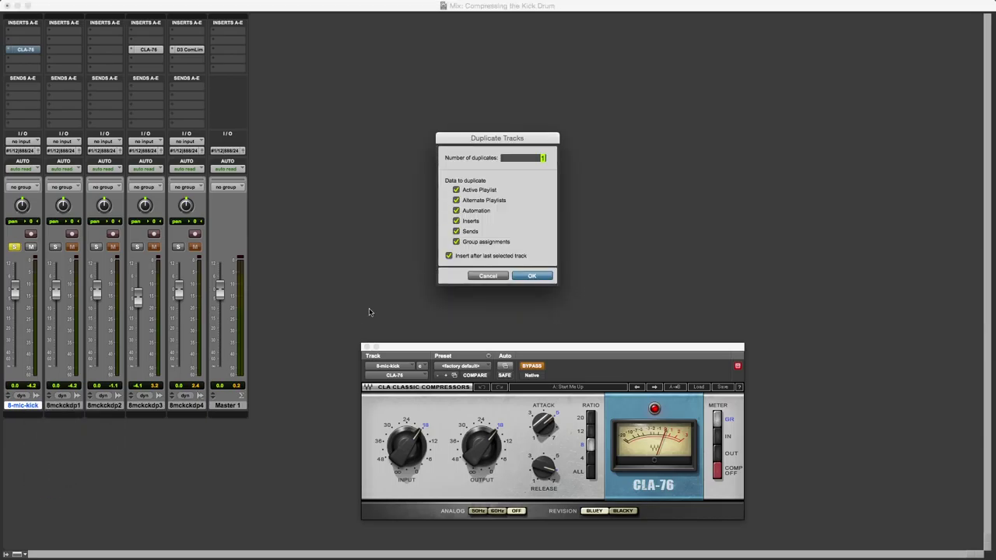
click(457, 221)
click(526, 276)
super+click(15, 248)
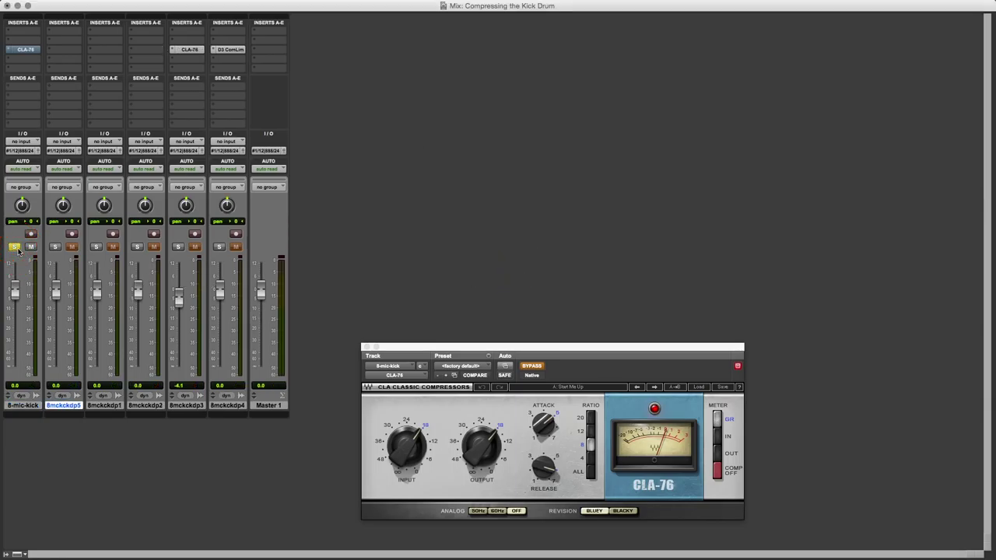
- Un-bypass the CLA-76 on 8-mic-kick, compare solos, and raise 8mckckdp5 to +1.9 dB
super+click(25, 50)
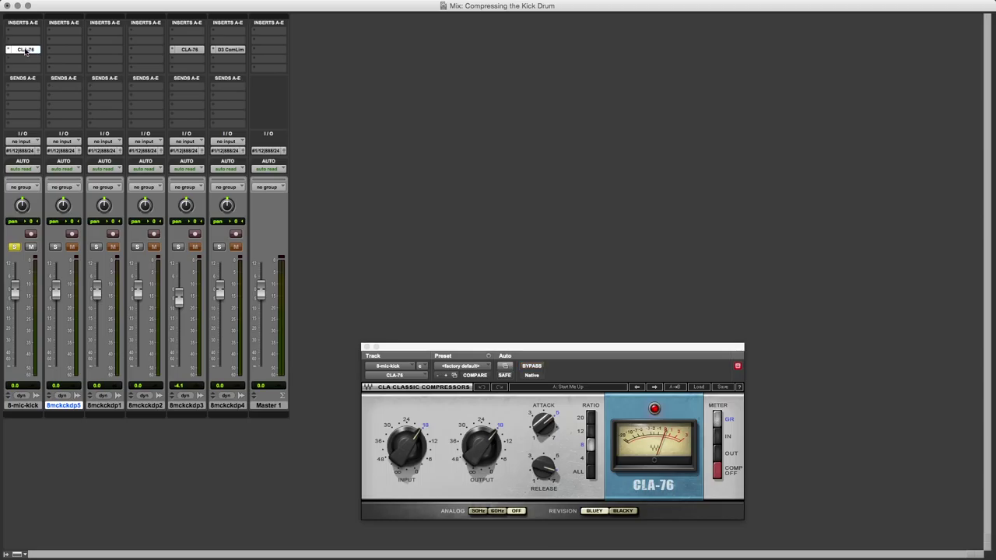
super+click(55, 248)
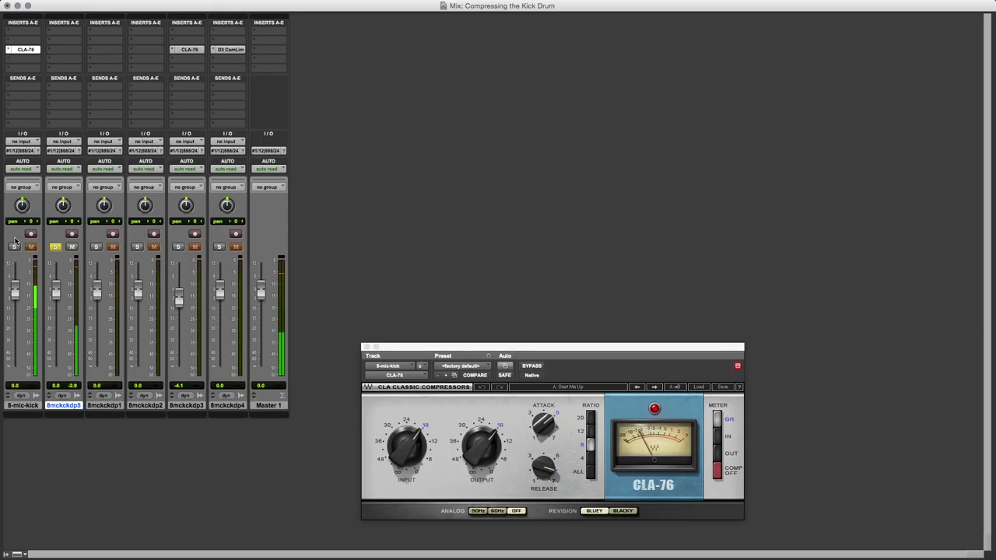
super+click(14, 246)
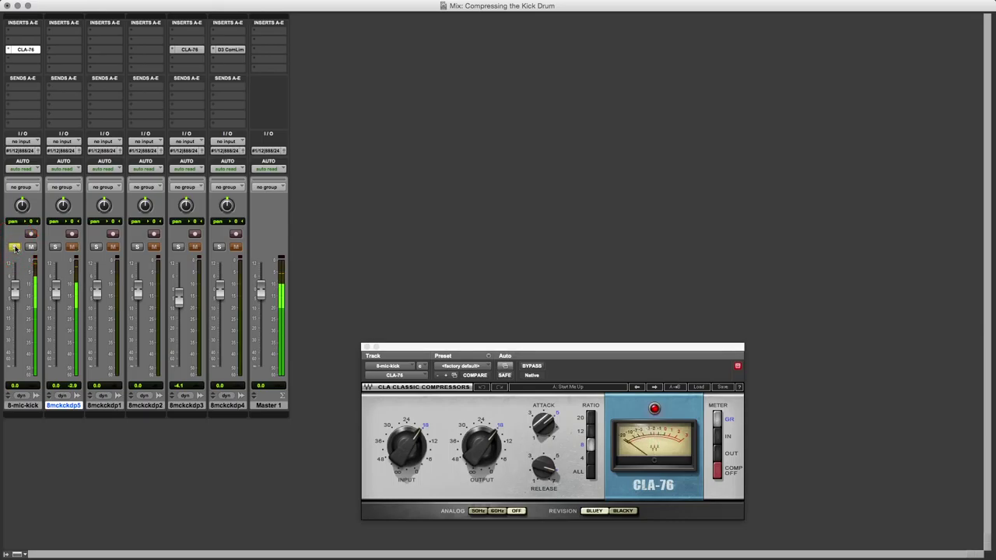
super+click(54, 247)
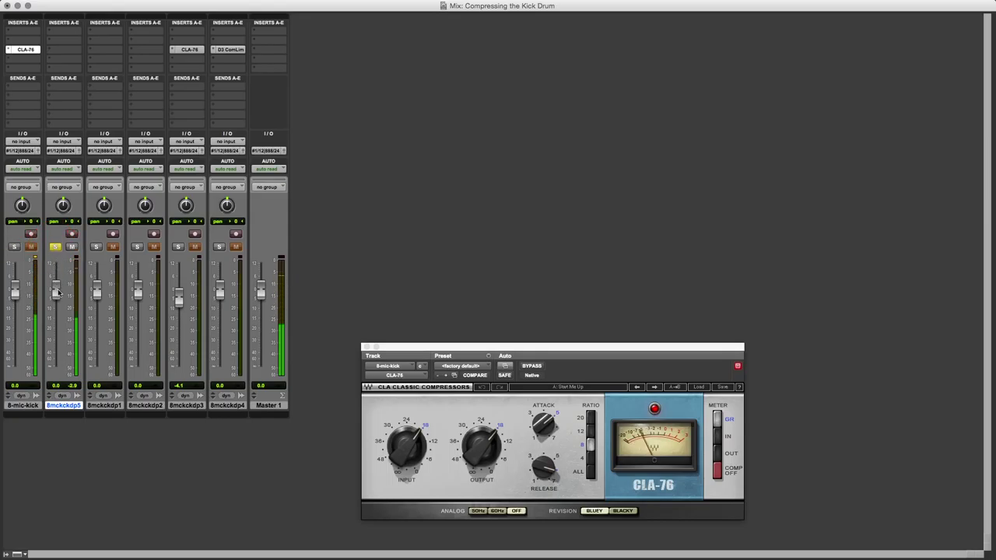
drag(59, 294, 59, 287)
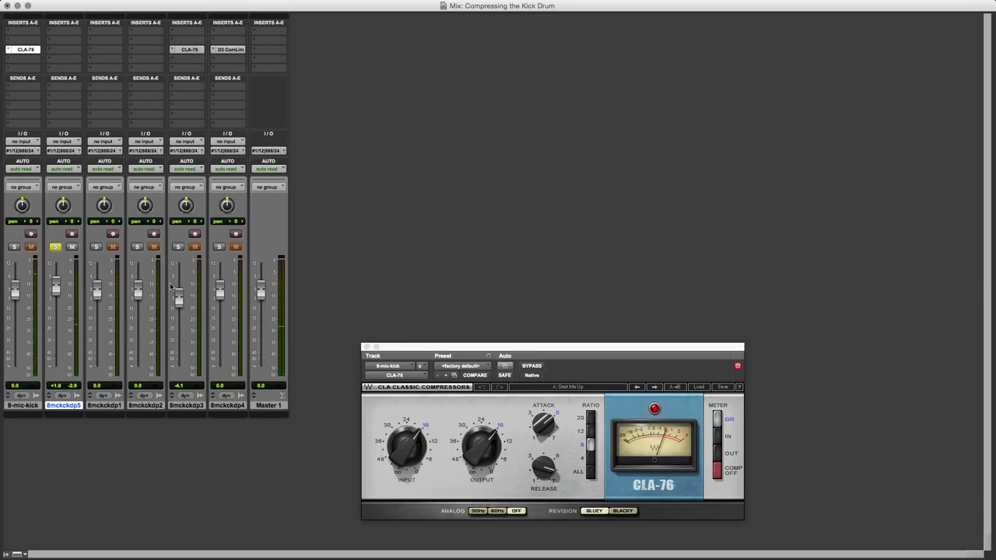
key(super+equal)
click(178, 28)
- Play from 0:44.676 and switch the solo to the compressed 8-mic-kick in the Mix window
click(290, 148)
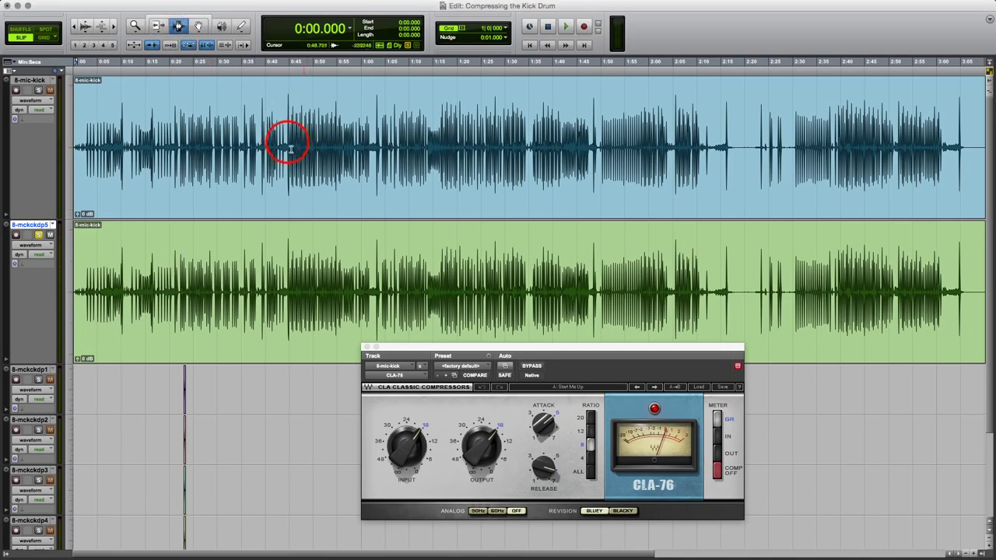
click(288, 143)
key(space)
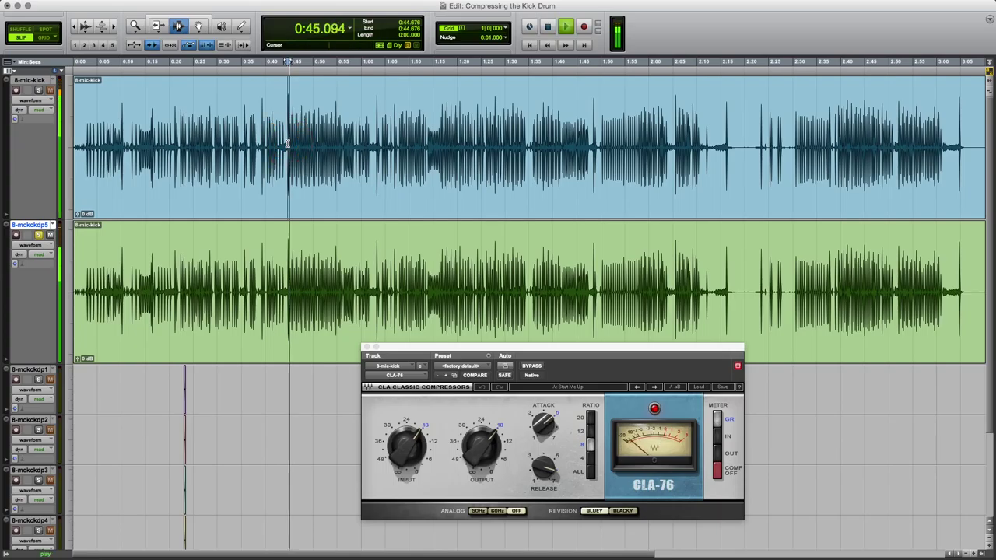
key(super+equal)
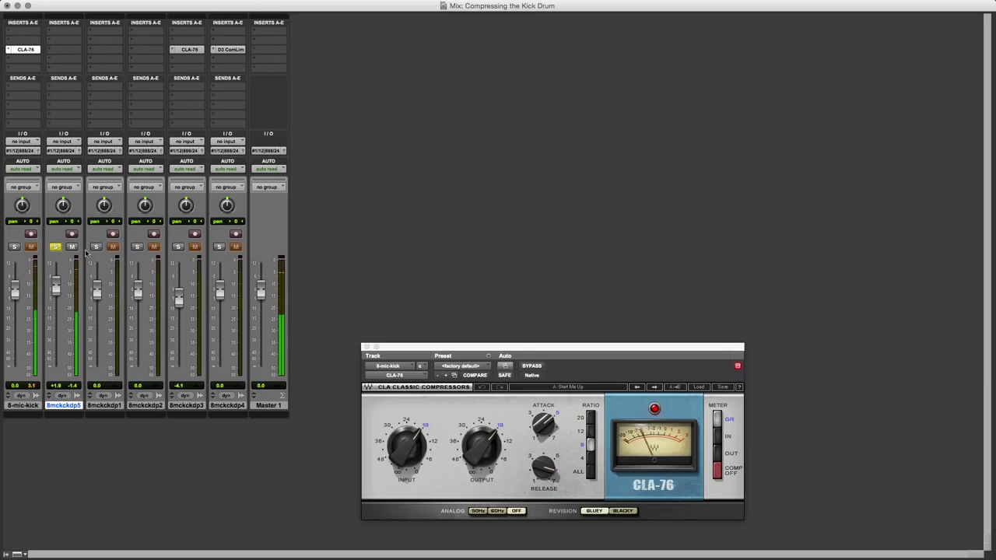
click(14, 246)
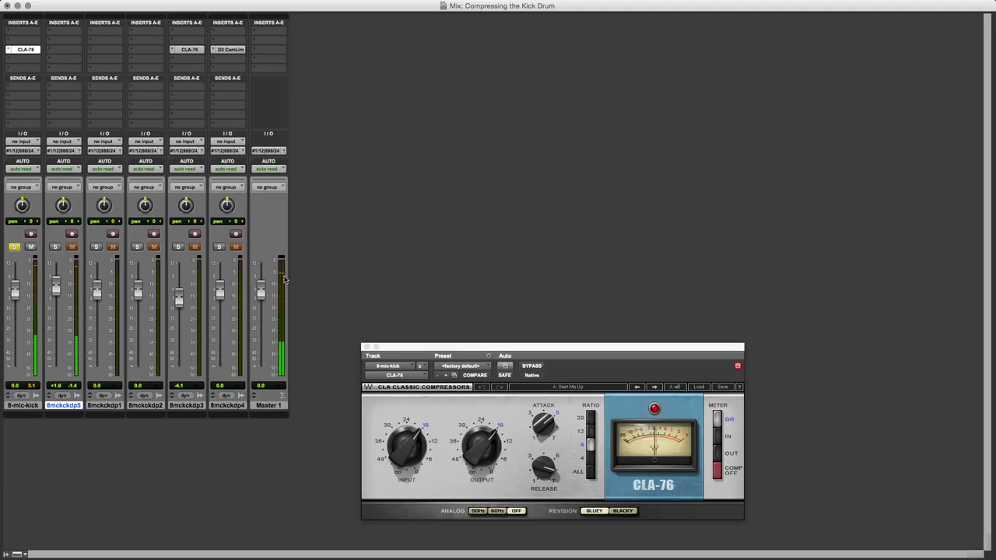
- Back in the Edit window, move the playhead to 0:00.000, select the Zoom tool, and play
key(super+equal)
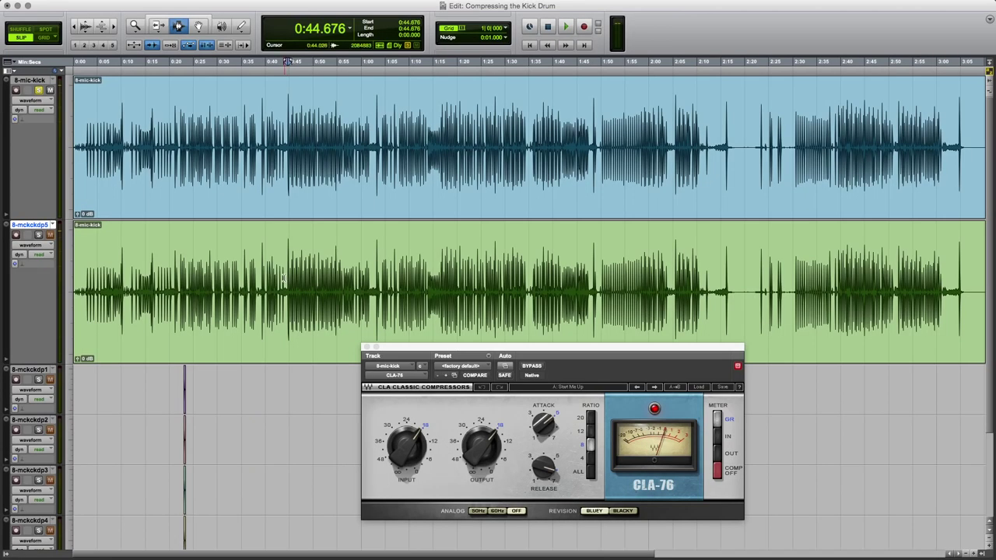
key(Return)
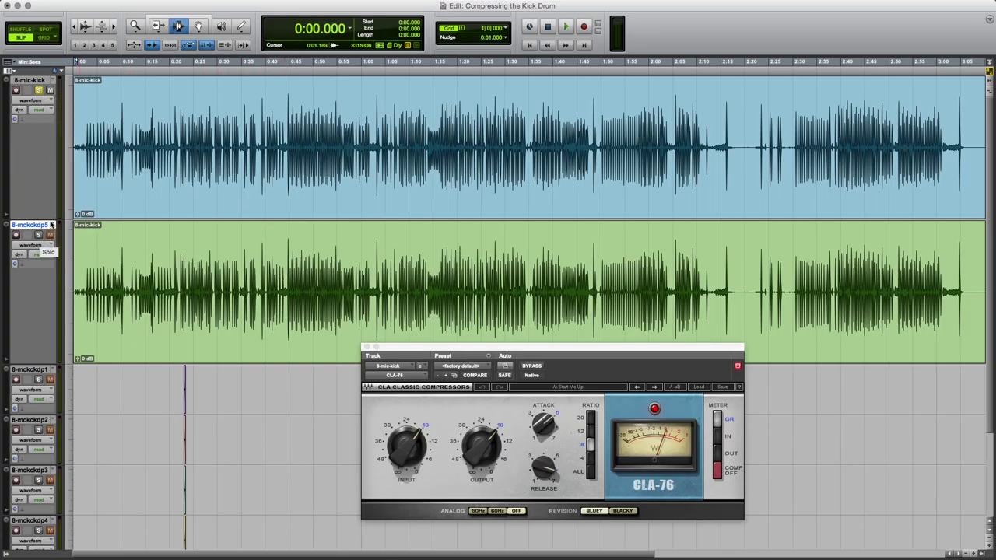
click(136, 28)
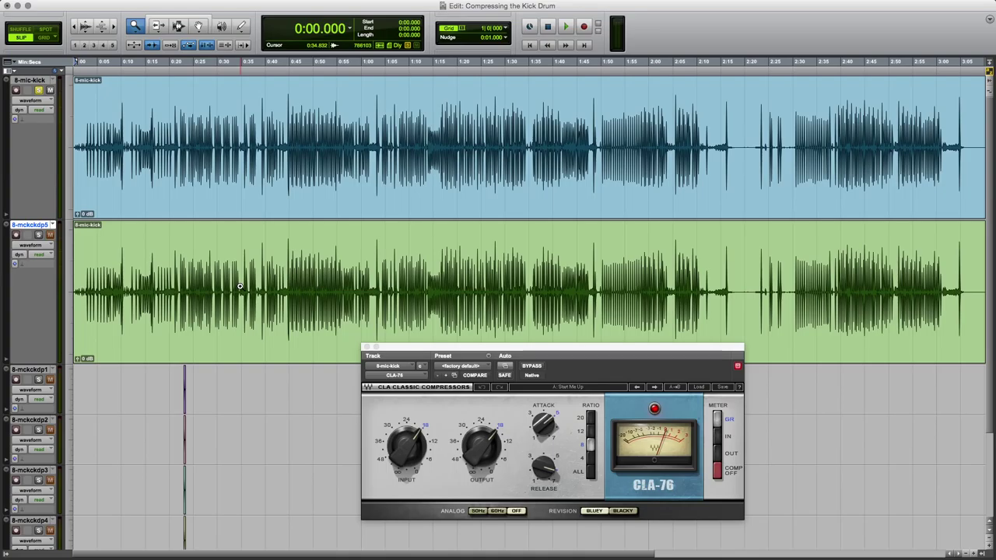
key(space)
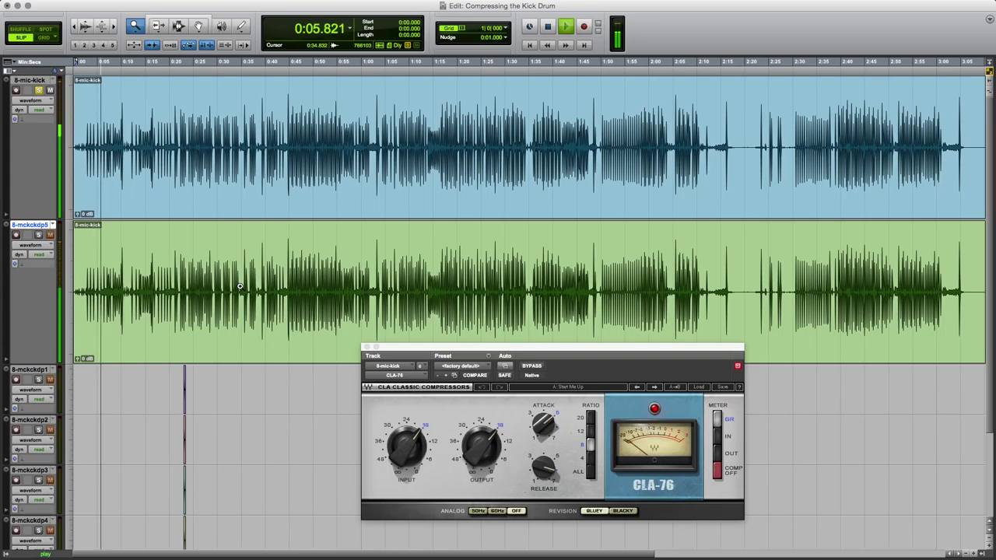
- Alternate solo twice between uncompressed 8mckckdp5 and compressed 8-mic-kick during playback
click(38, 235)
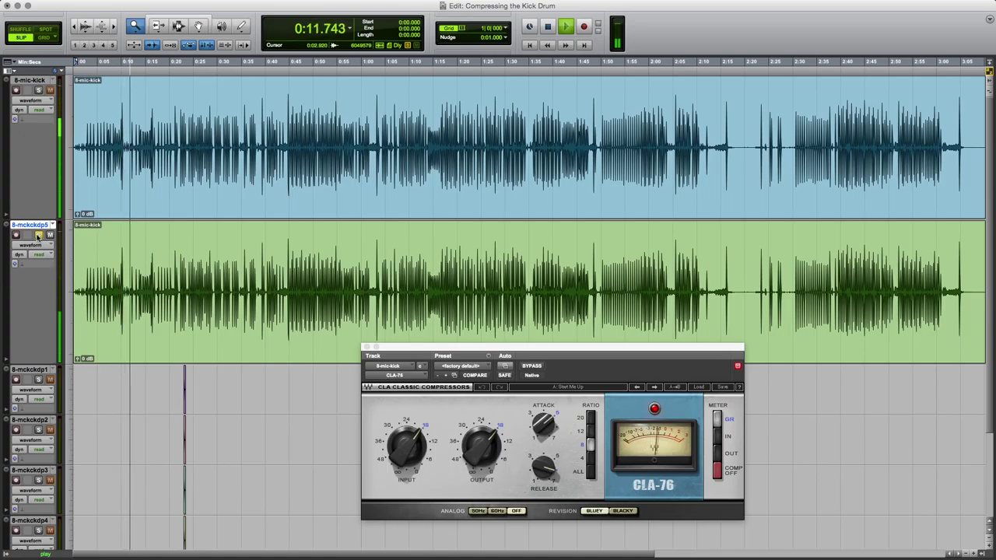
click(38, 90)
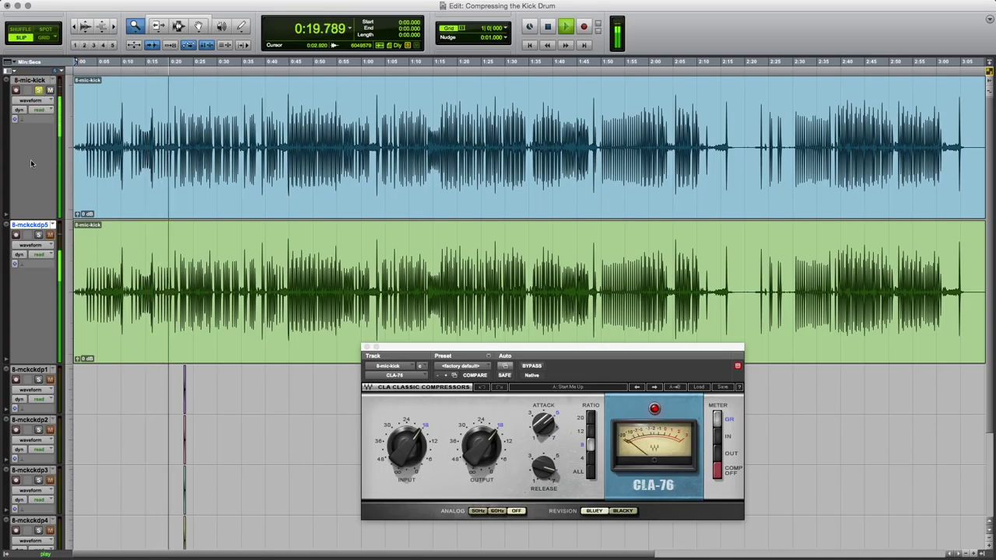
click(39, 235)
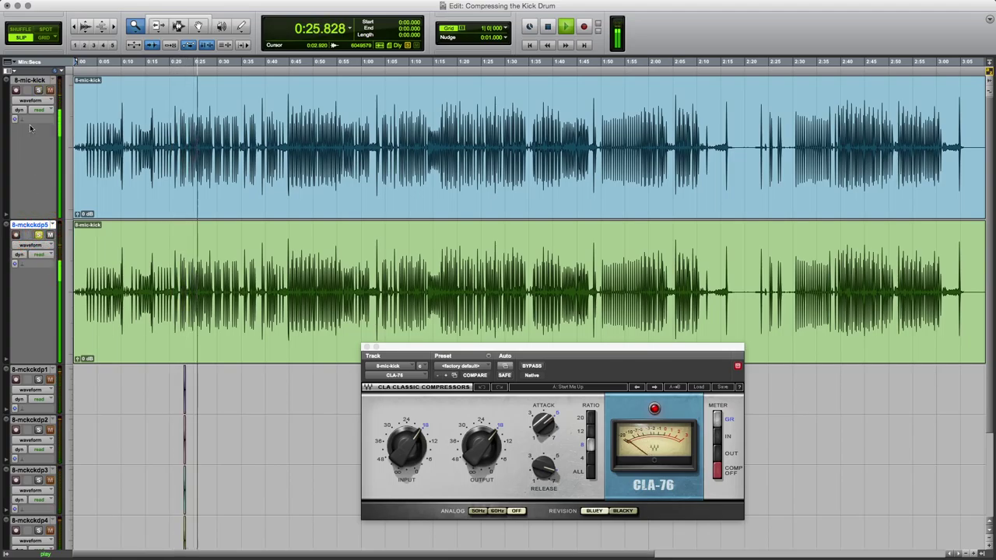
click(39, 91)
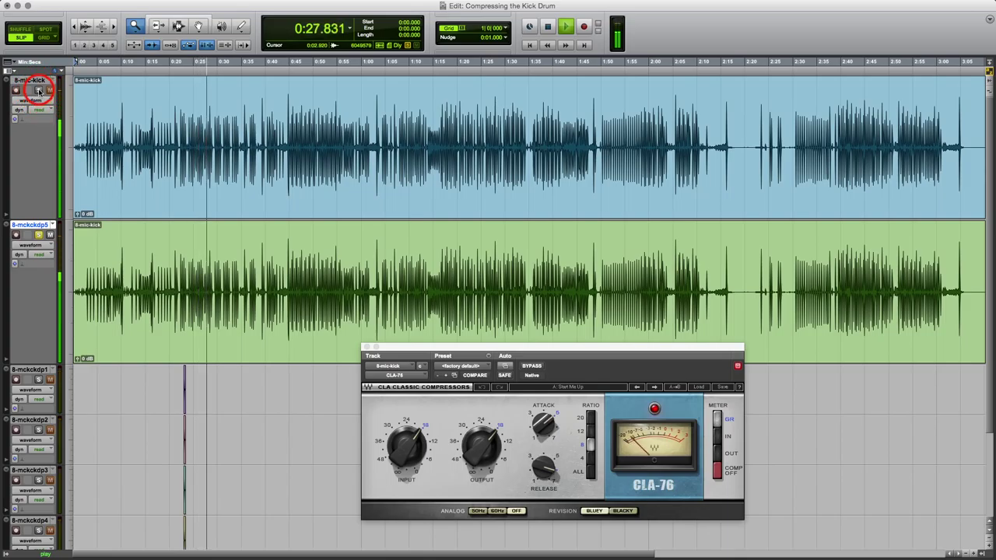